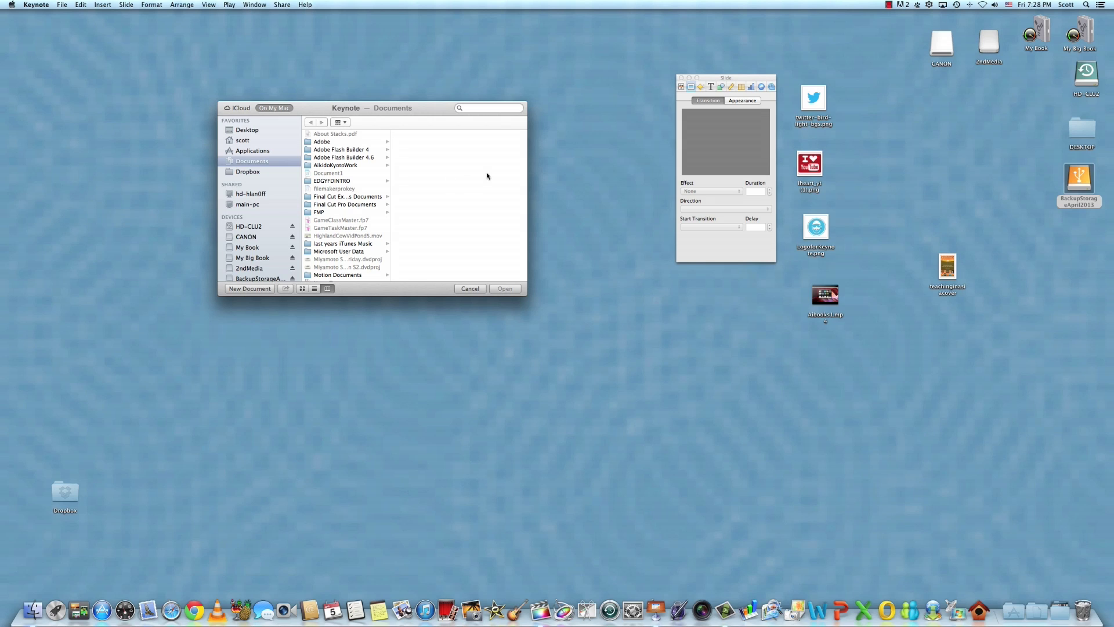
Step: Create a new presentation with the Watermark theme and move its window clear of the inspector
left_click(252, 289)
left_click_drag(590, 103, 515, 94)
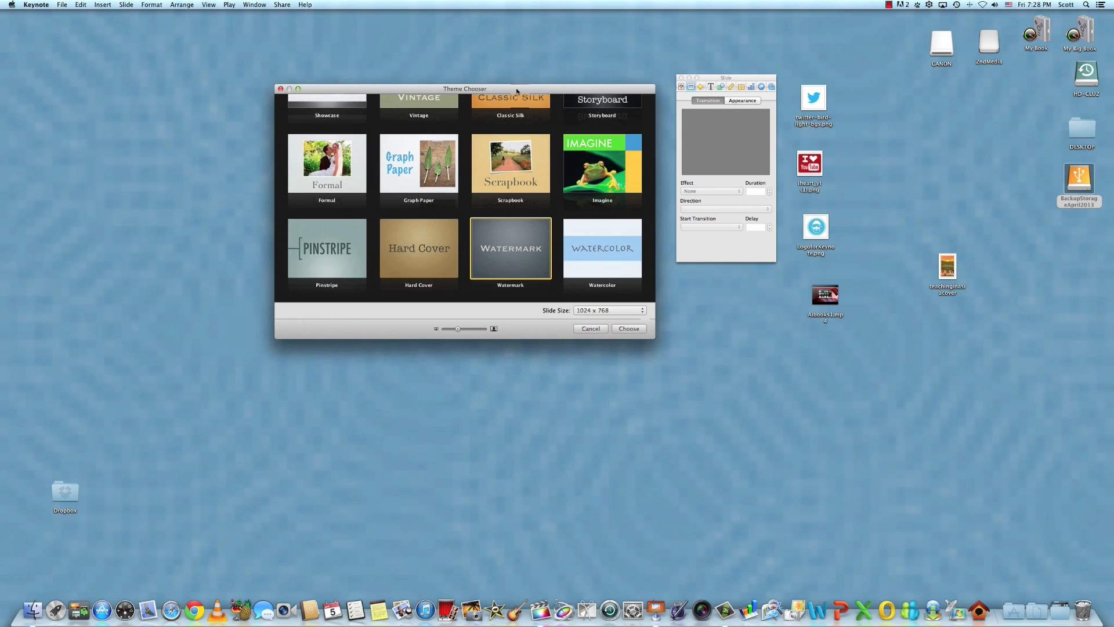
scroll(518, 173, "up", 10)
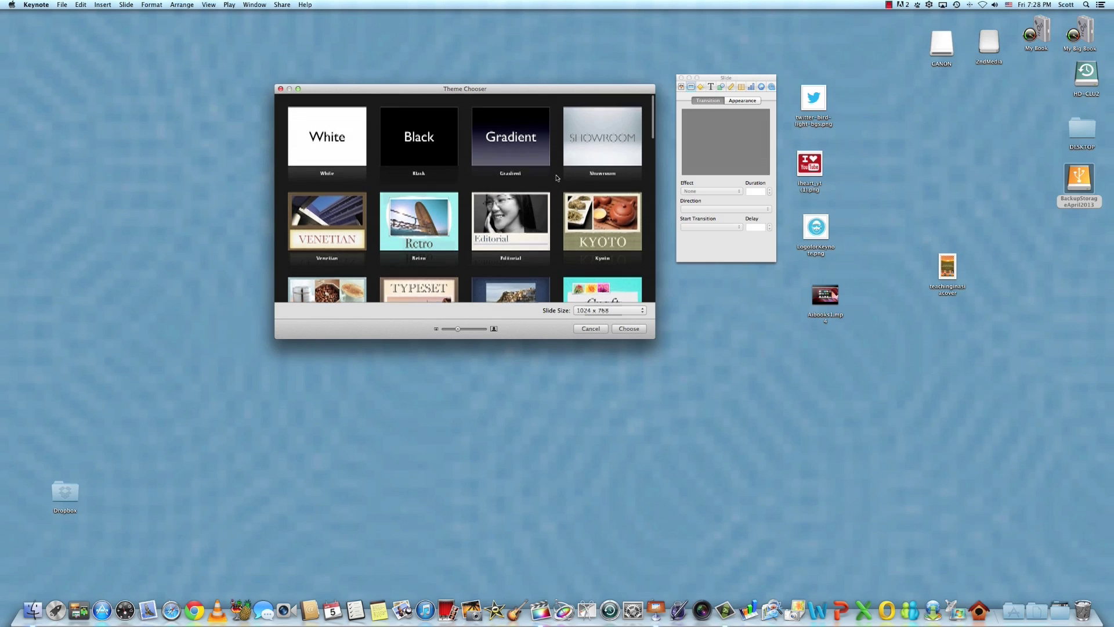
scroll(557, 178, "down", 4)
scroll(556, 178, "down", 8)
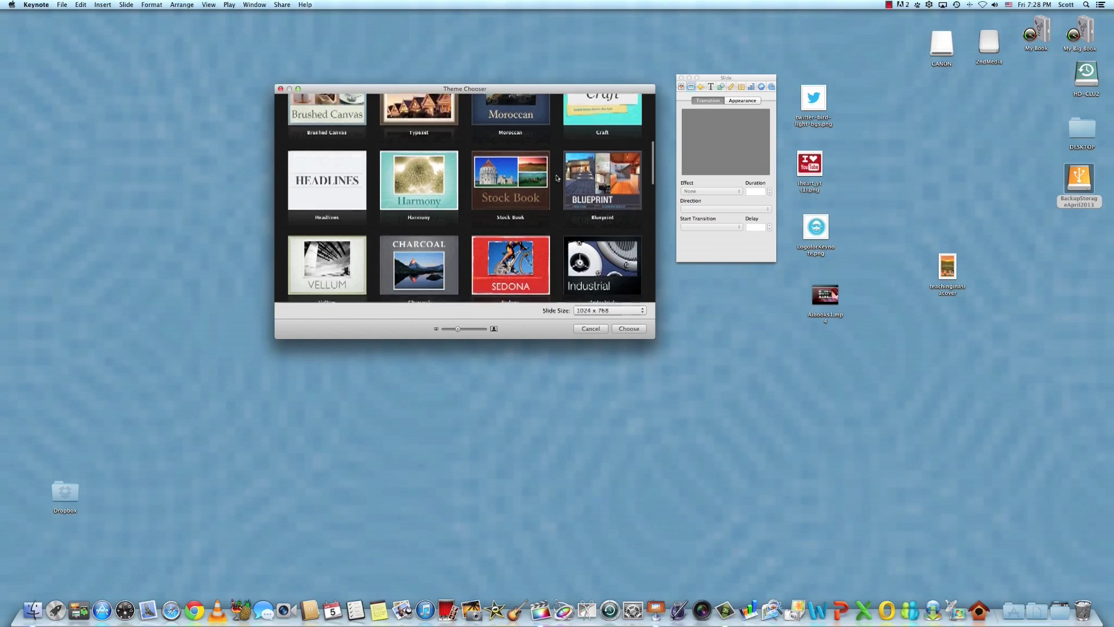
scroll(556, 177, "down", 10)
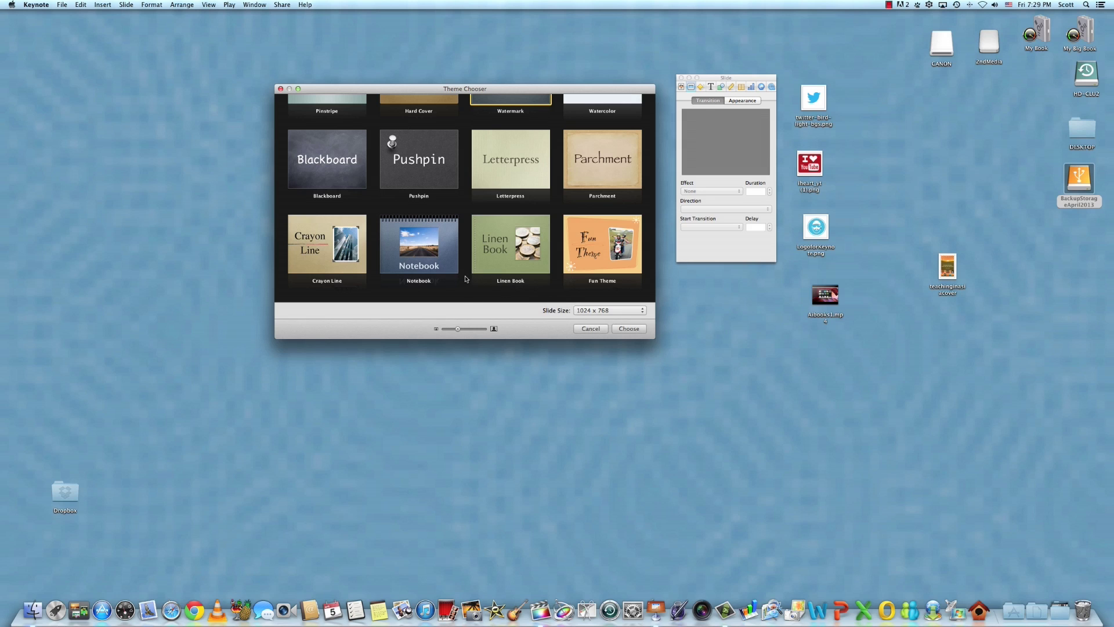
scroll(473, 268, "up", 6)
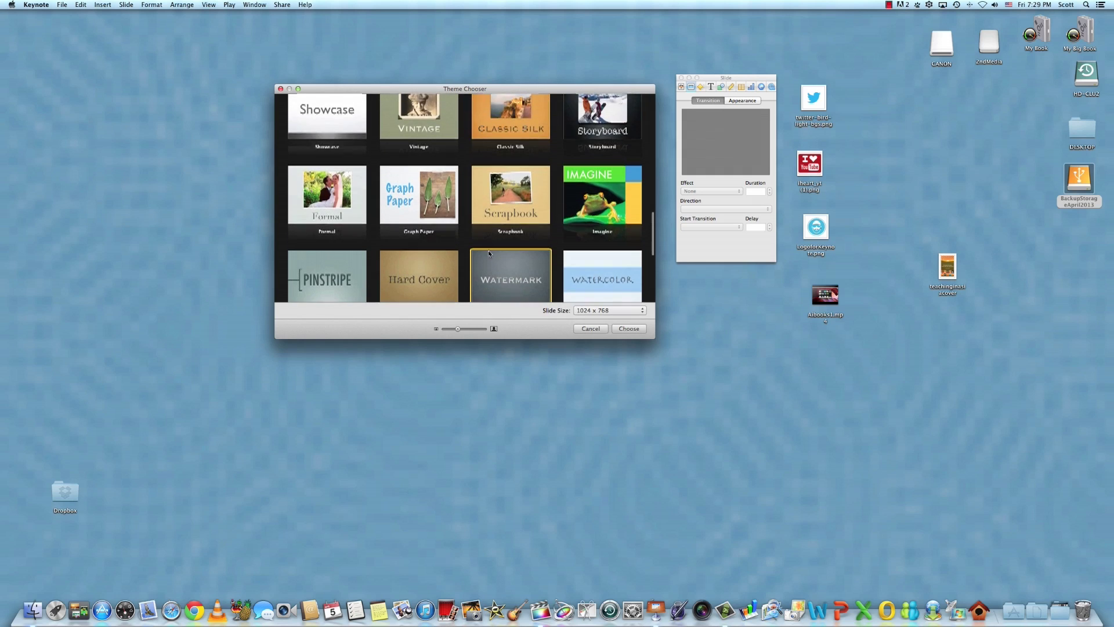
scroll(461, 229, "down", 1)
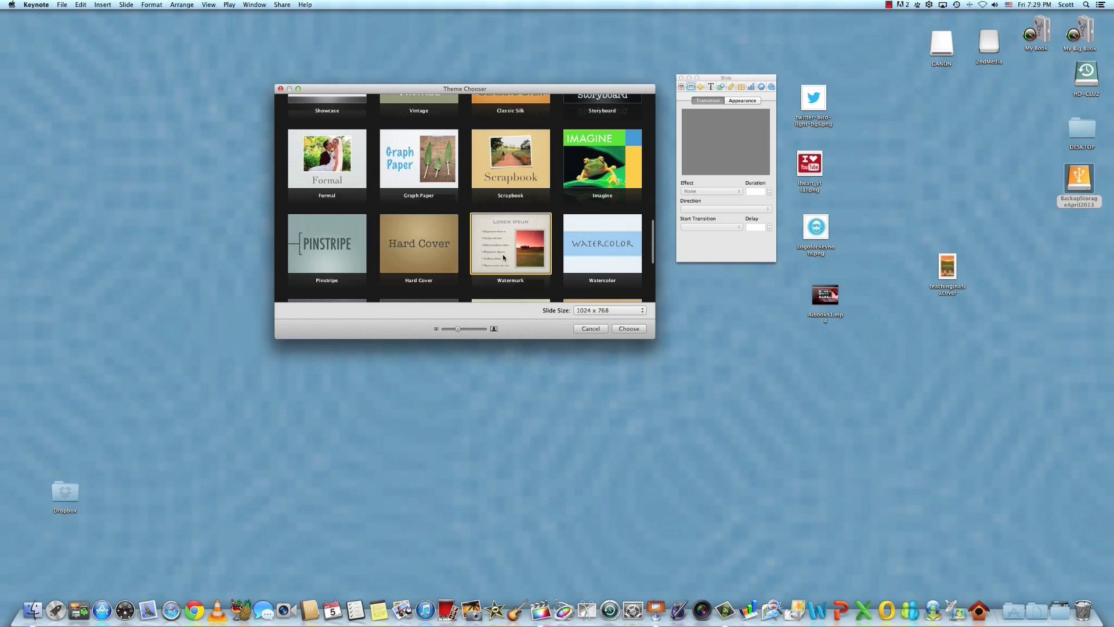
scroll(465, 266, "up", 1)
scroll(466, 265, "up", 10)
scroll(466, 265, "down", 5)
scroll(466, 265, "down", 3)
scroll(467, 266, "up", 5)
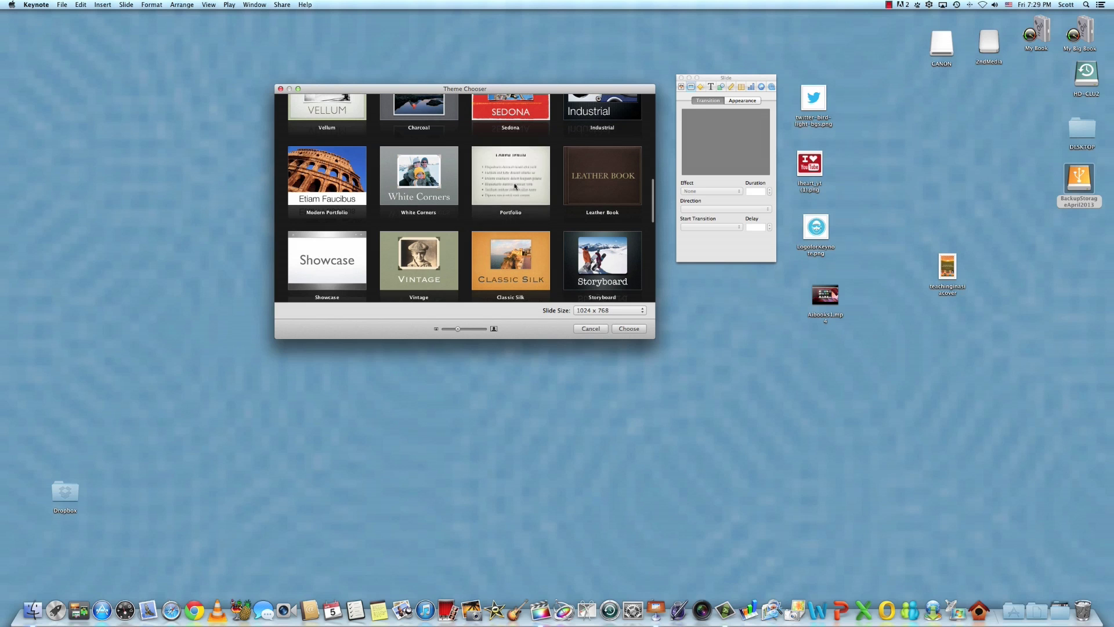
scroll(530, 190, "down", 5)
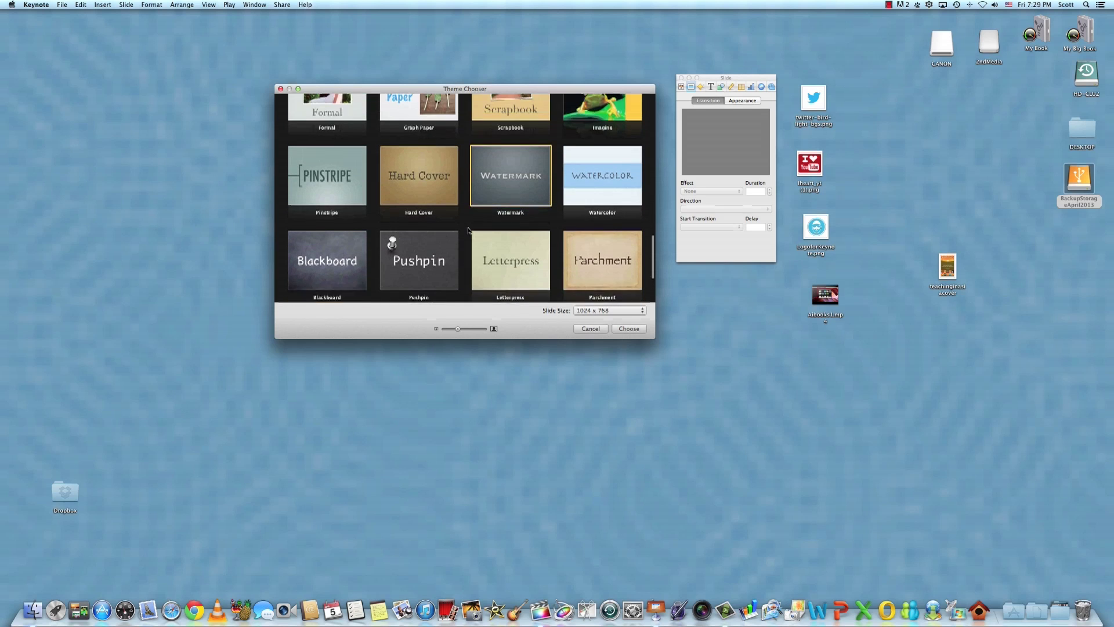
double_click(502, 204)
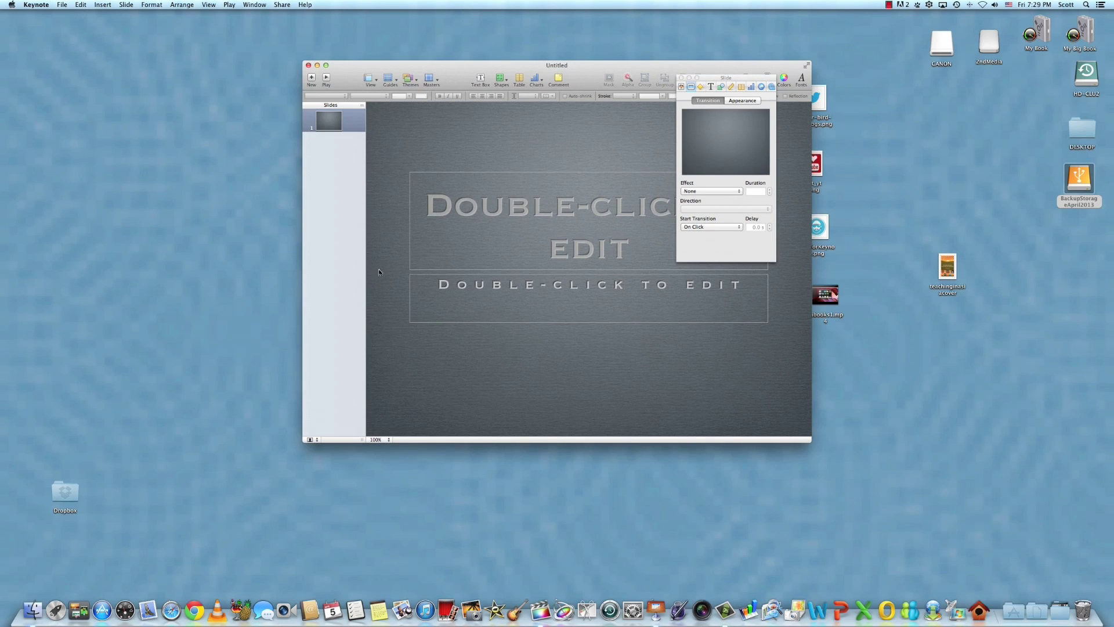
left_click_drag(584, 68, 394, 60)
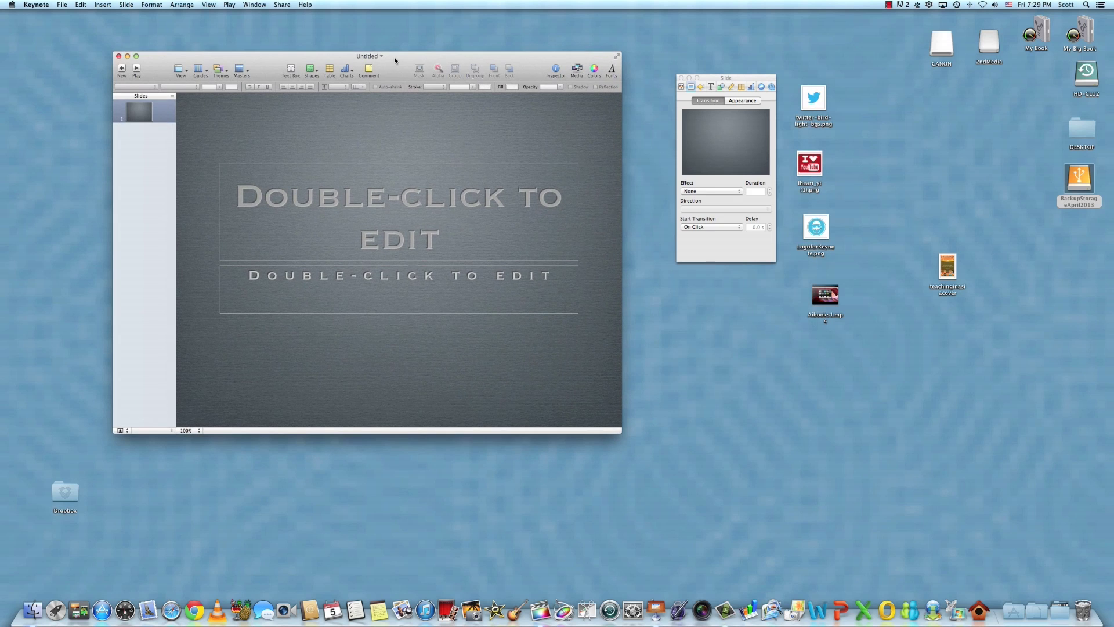
Step: Enter "Hi there" as the first slide's title and "Intro to kynote" as its subtitle
double_click(341, 221)
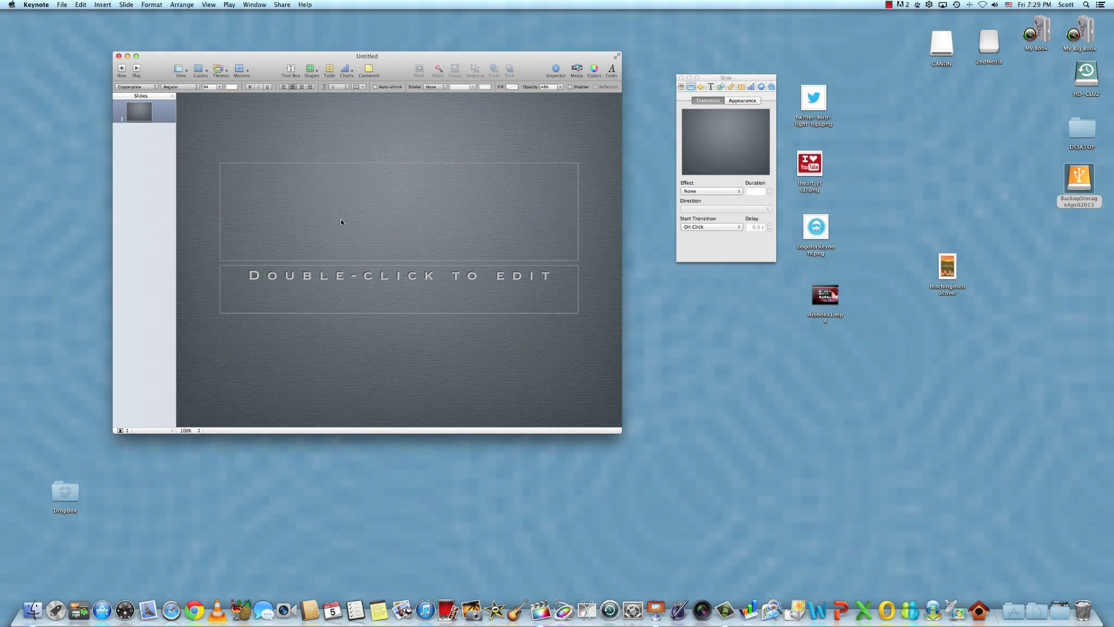
type("Hi there")
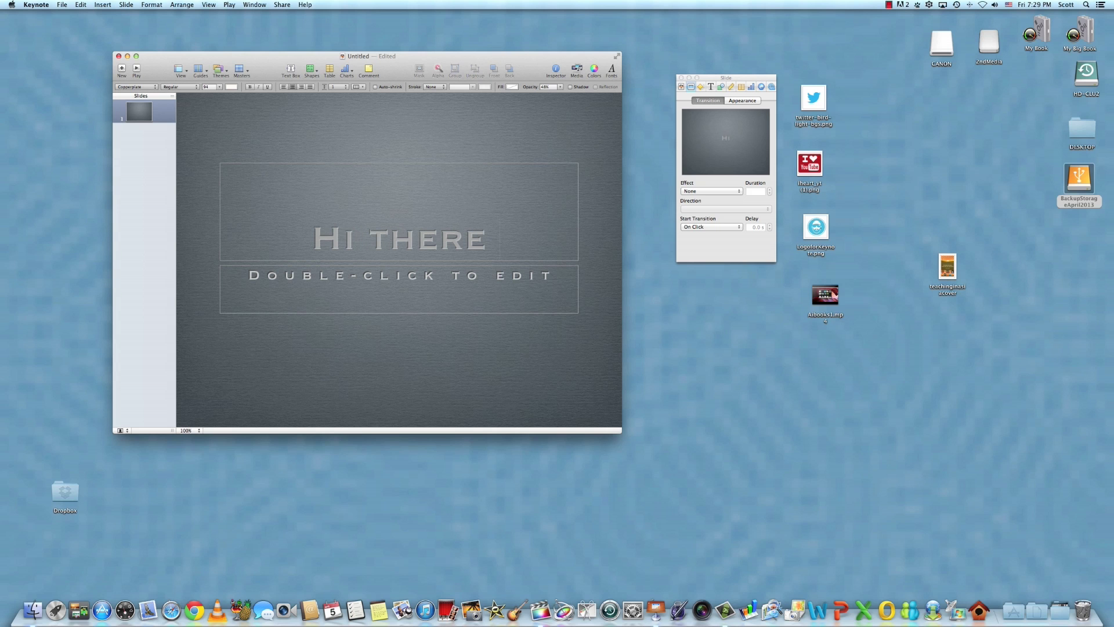
left_click(294, 270)
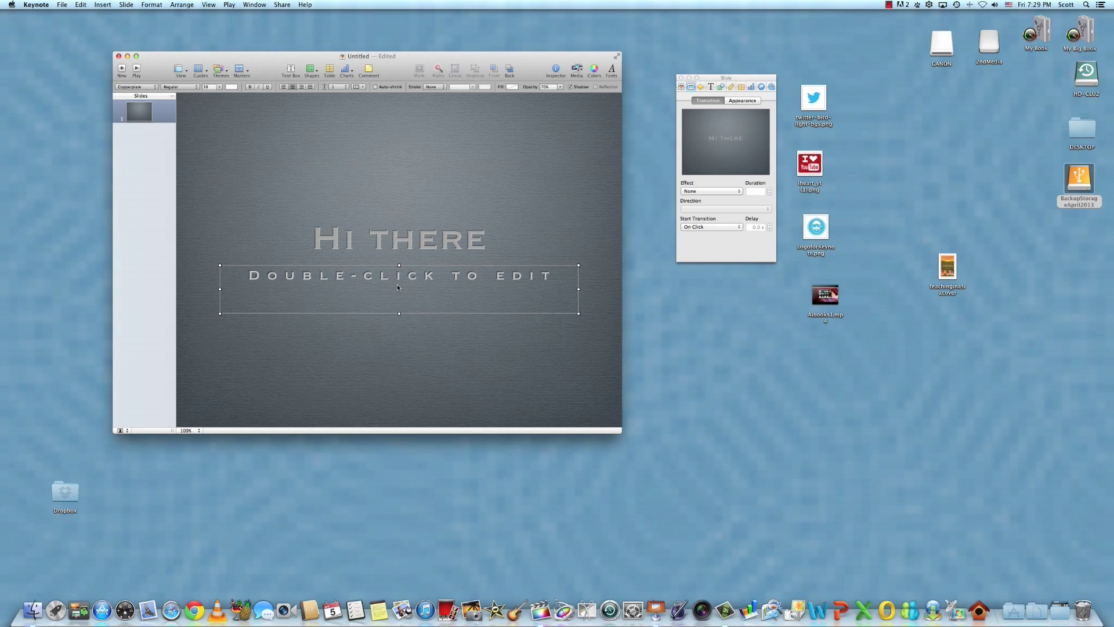
type("Int")
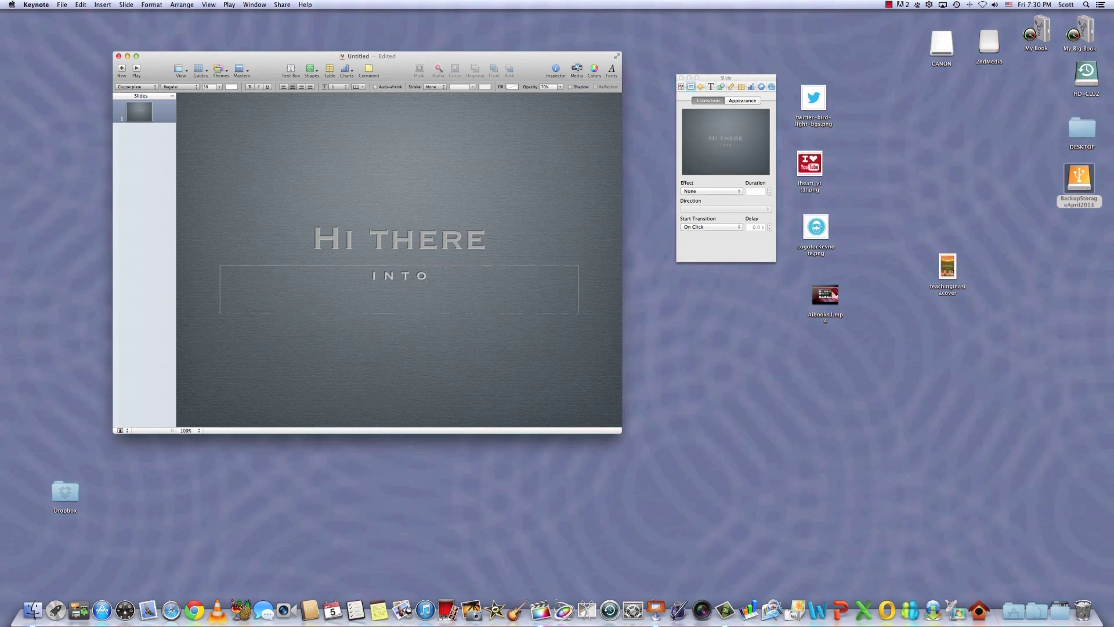
type("ro to")
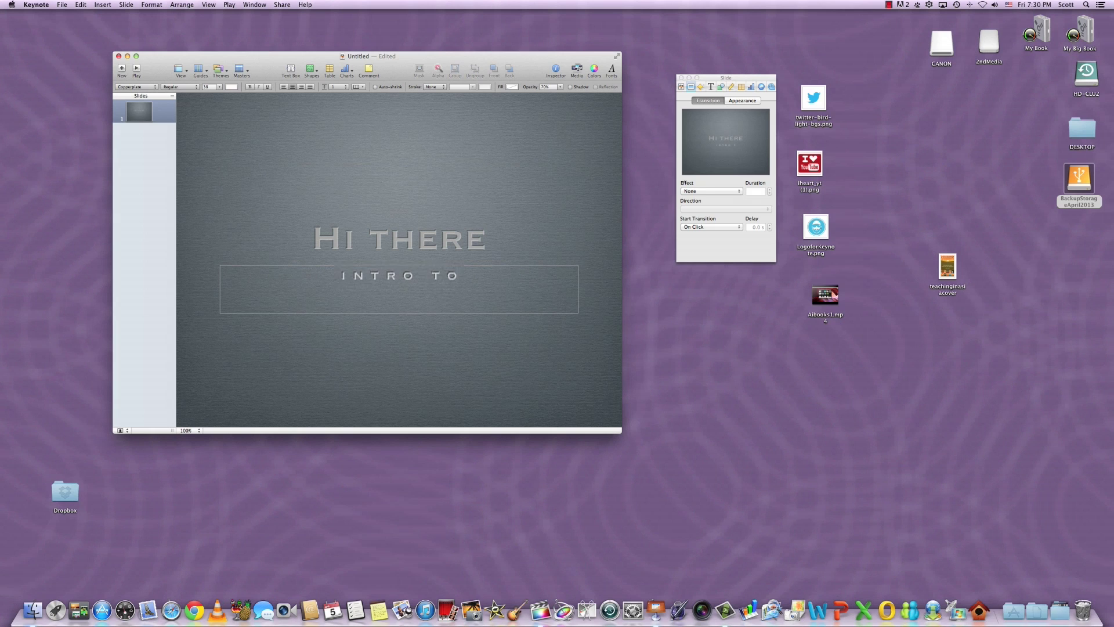
type(" kynote")
left_click(402, 316)
Step: Add a second slide and delete its title and bullet text placeholders to leave it blank
left_click(122, 71)
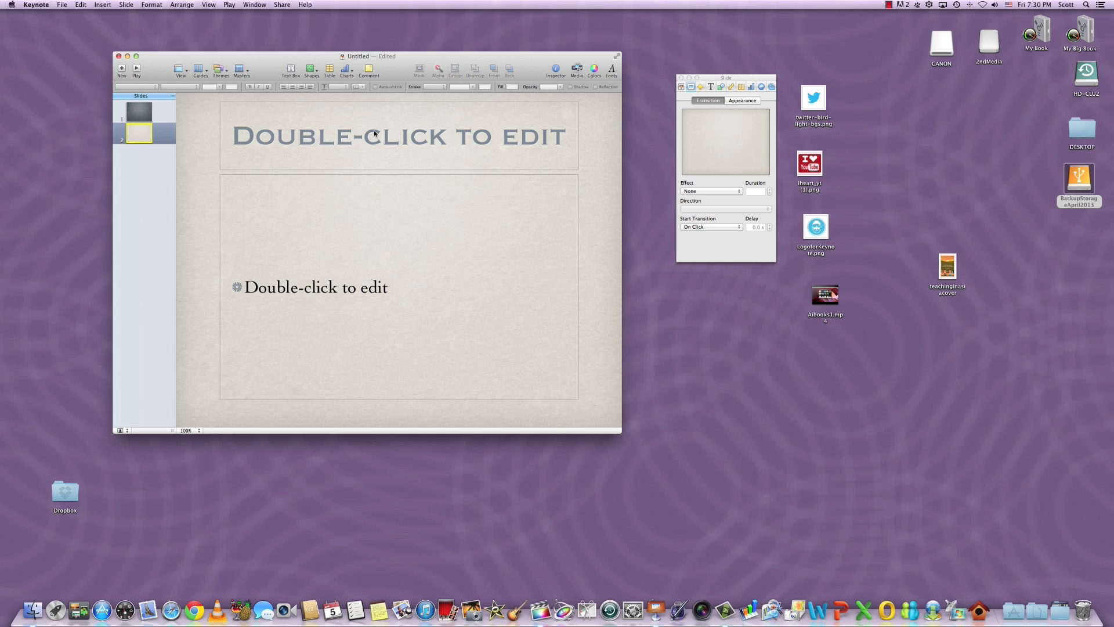
left_click(259, 292)
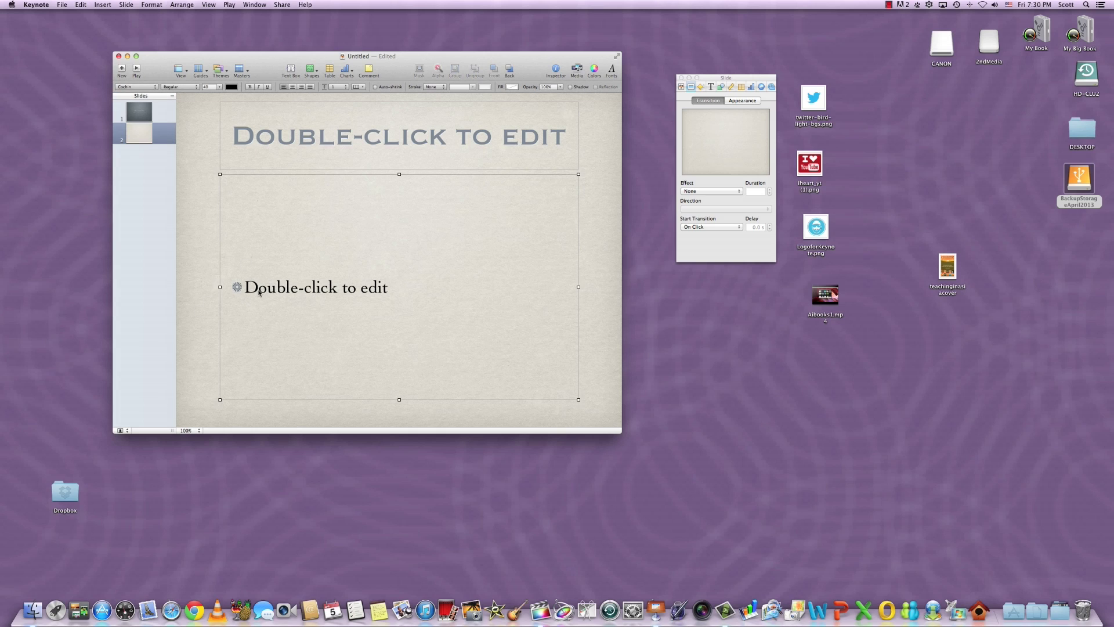
key("Delete")
left_click(297, 137)
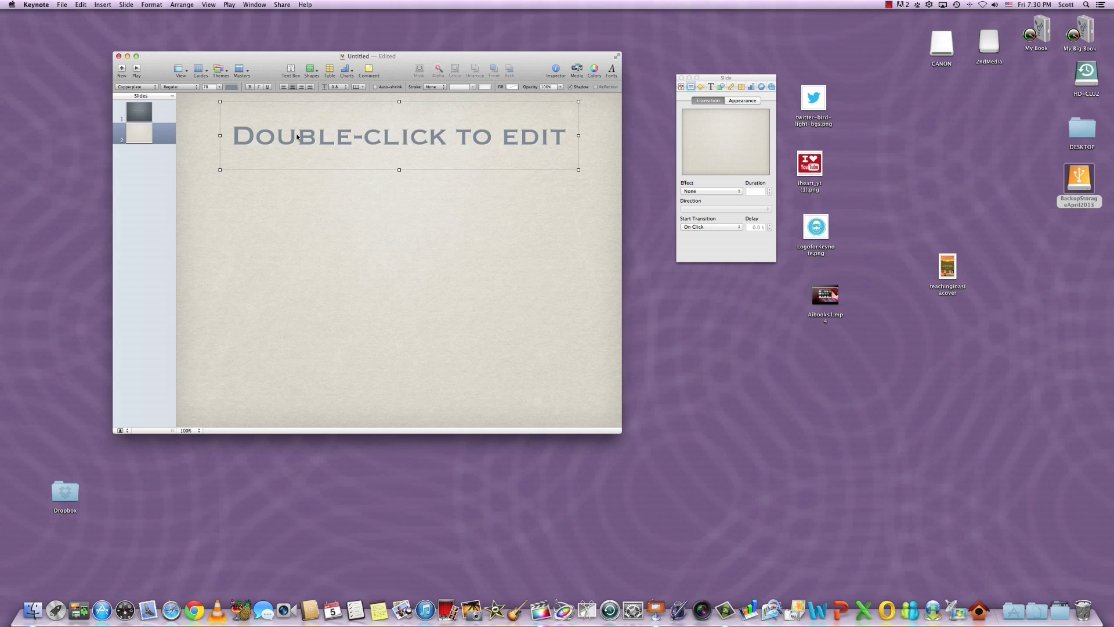
key("Delete")
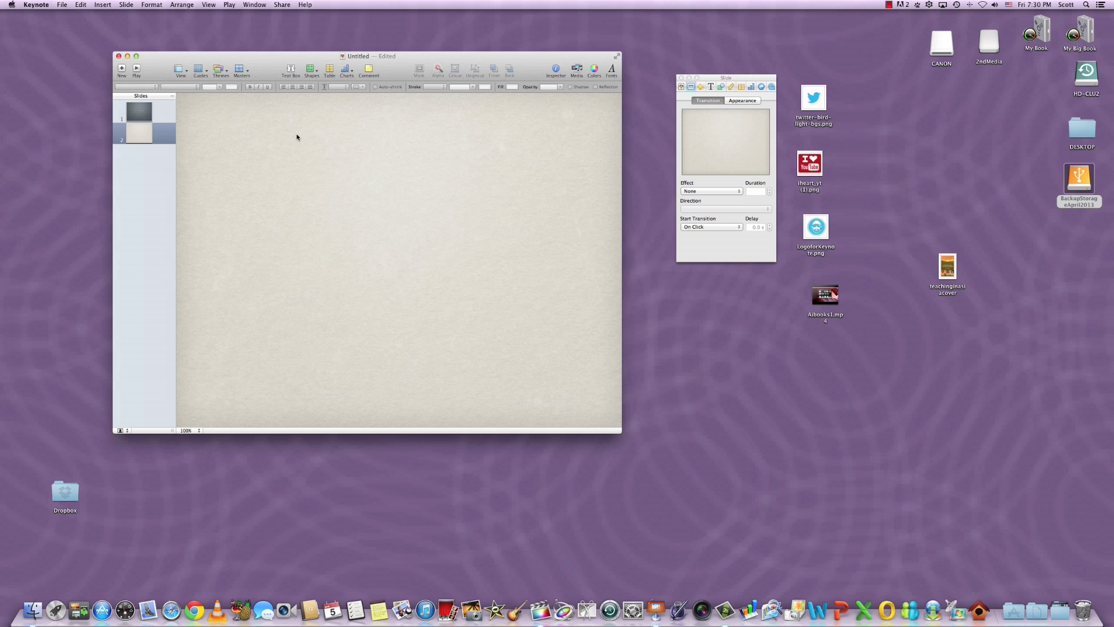
left_click(150, 171)
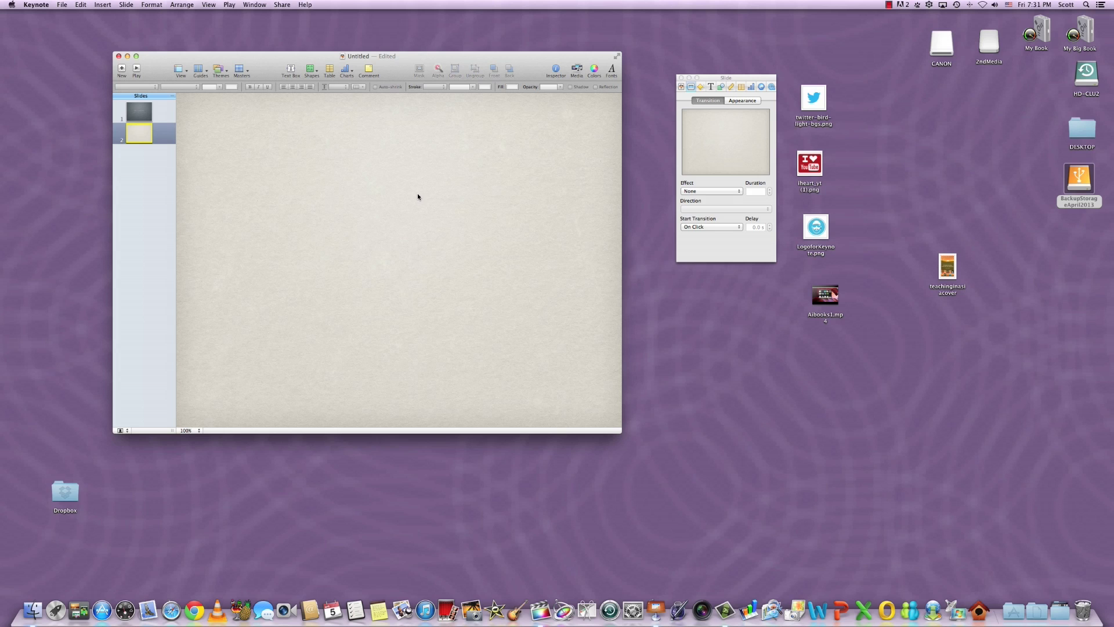
Step: Add the Twitter bird image to the upper part of slide 2 and the LogoforKeynote.png logo, scaled down, to its lower left
left_click_drag(813, 100, 325, 161)
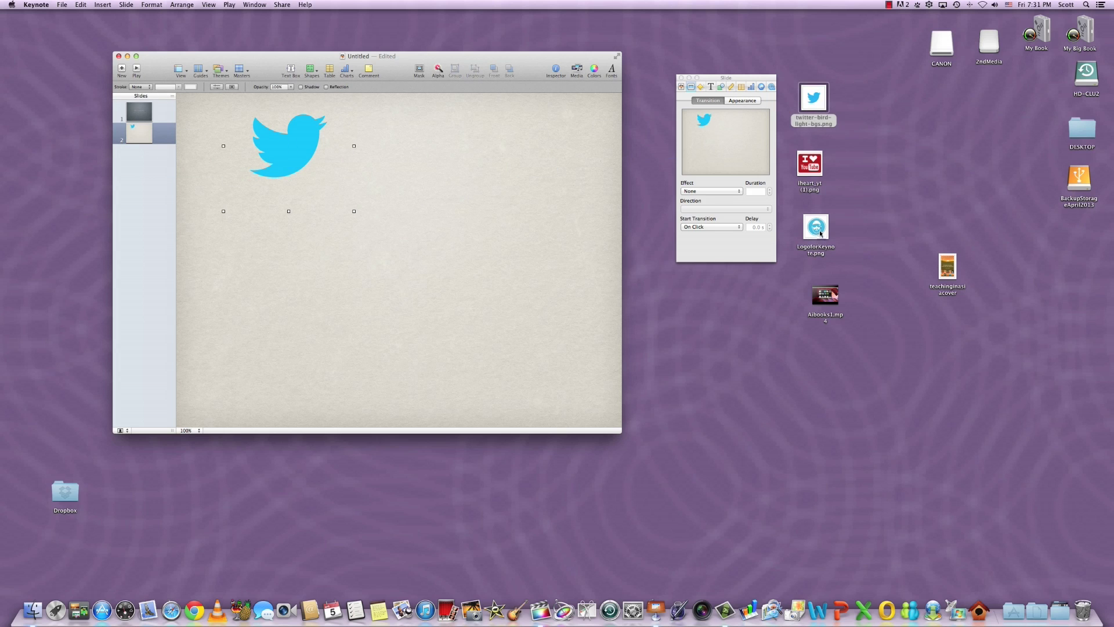
left_click_drag(817, 234, 248, 326)
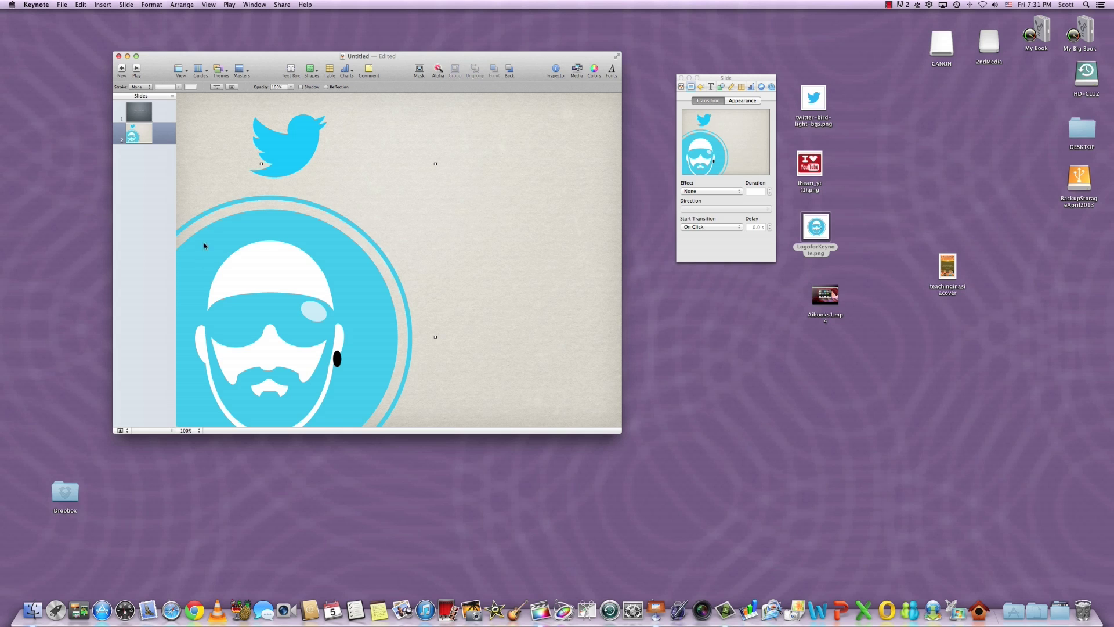
left_click_drag(435, 165, 285, 313)
left_click_drag(229, 364, 311, 277)
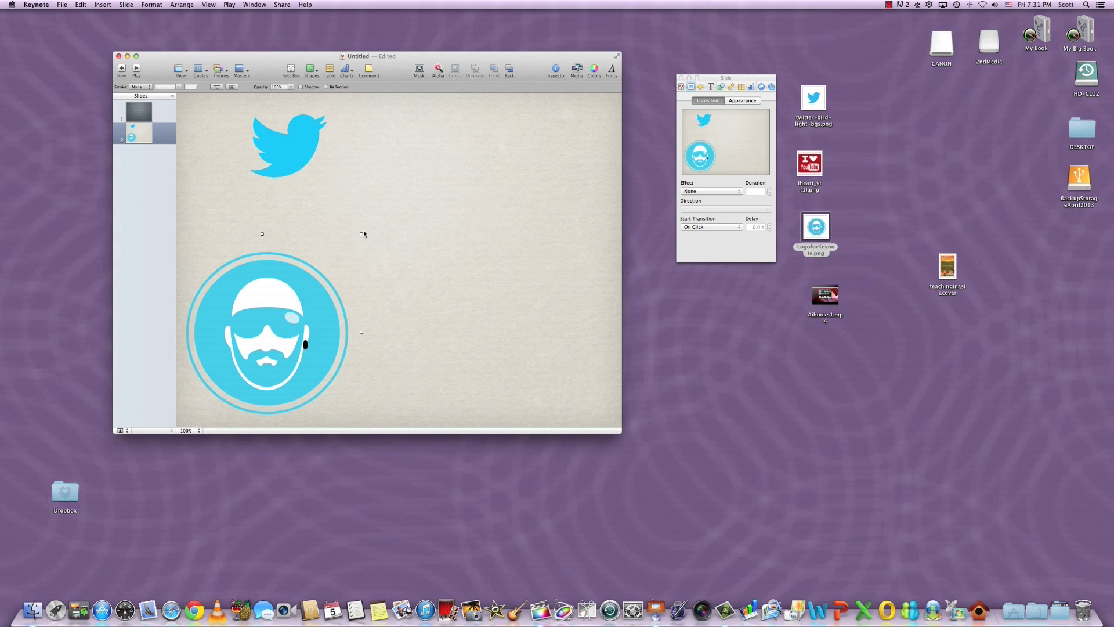
left_click_drag(360, 232, 307, 288)
Step: Add the I Love YouTube image at the slide's lower right and arrange the three images in a triangle, bird at top centre
left_click_drag(810, 165, 493, 340)
left_click(563, 309)
left_click_drag(298, 147, 393, 143)
left_click_drag(497, 338, 535, 368)
left_click_drag(255, 360, 273, 340)
left_click_drag(521, 357, 521, 343)
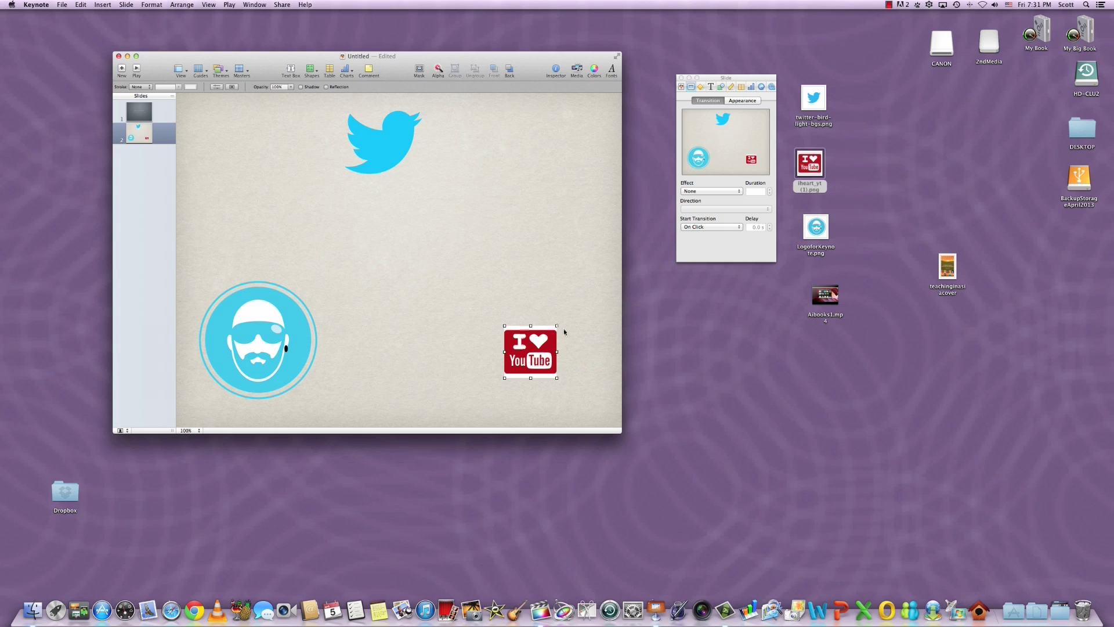
Step: Make the white background around the I Love YouTube image transparent with Instant Alpha
left_click(501, 367)
left_click(541, 367)
left_click(438, 69)
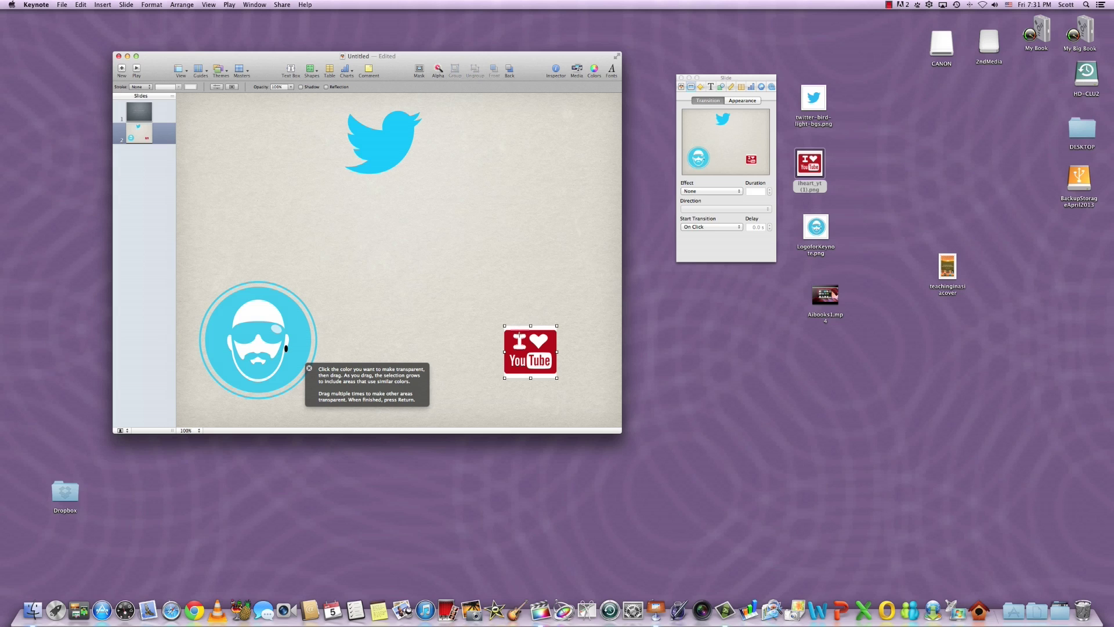
left_click(536, 328)
left_click_drag(537, 326, 541, 325)
left_click(511, 376)
left_click(505, 414)
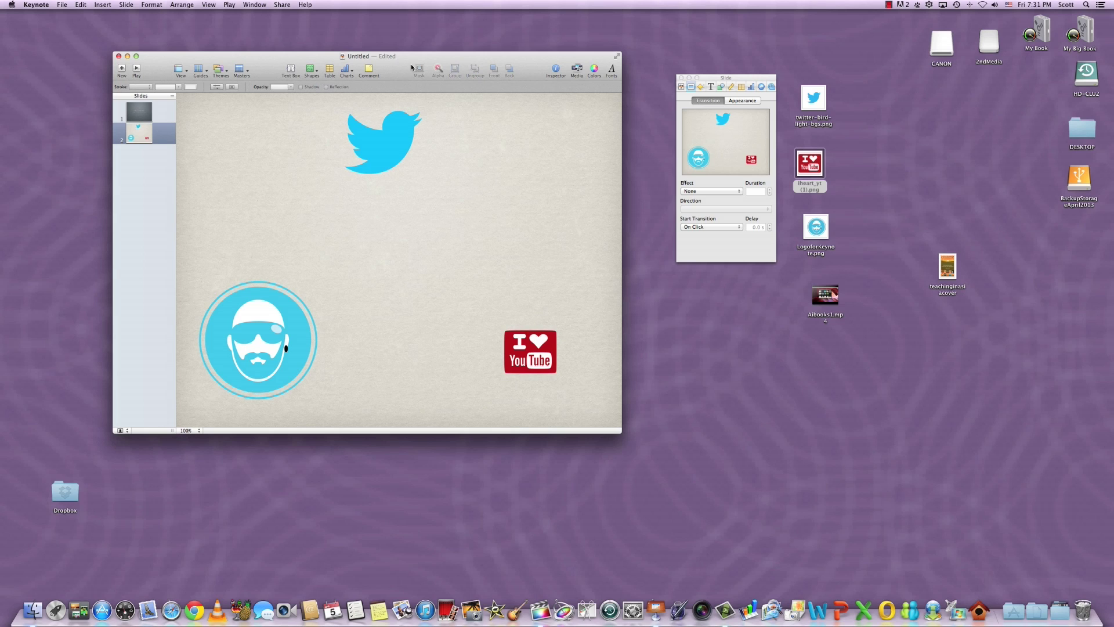
Step: Apply the Magic Move transition effect to slide 2
left_click(388, 151)
left_click(362, 298)
left_click(735, 194)
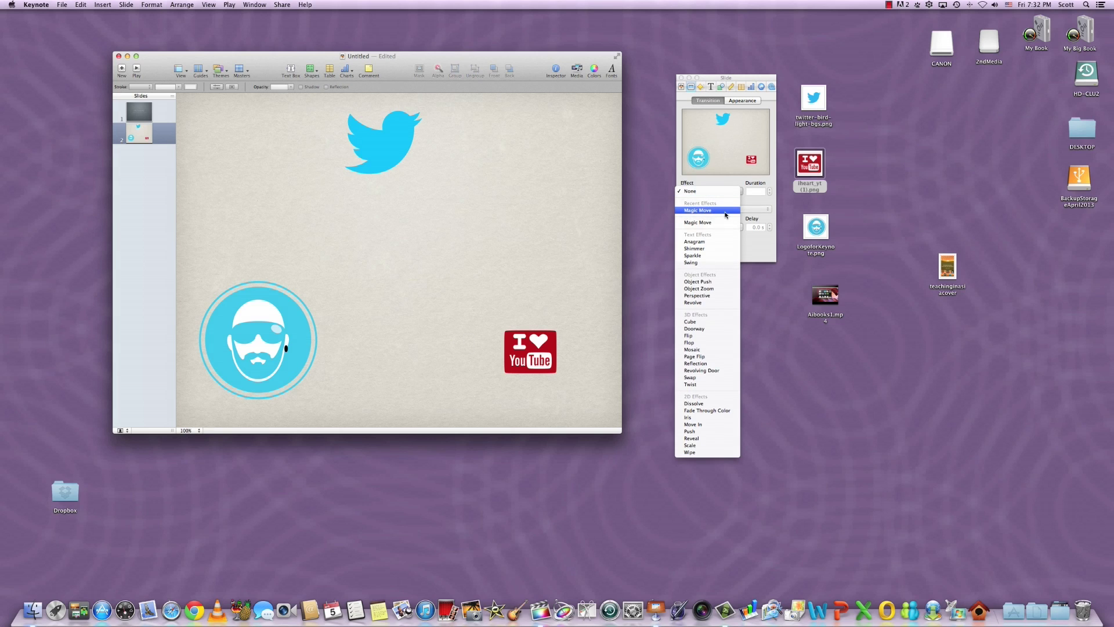
left_click(722, 224)
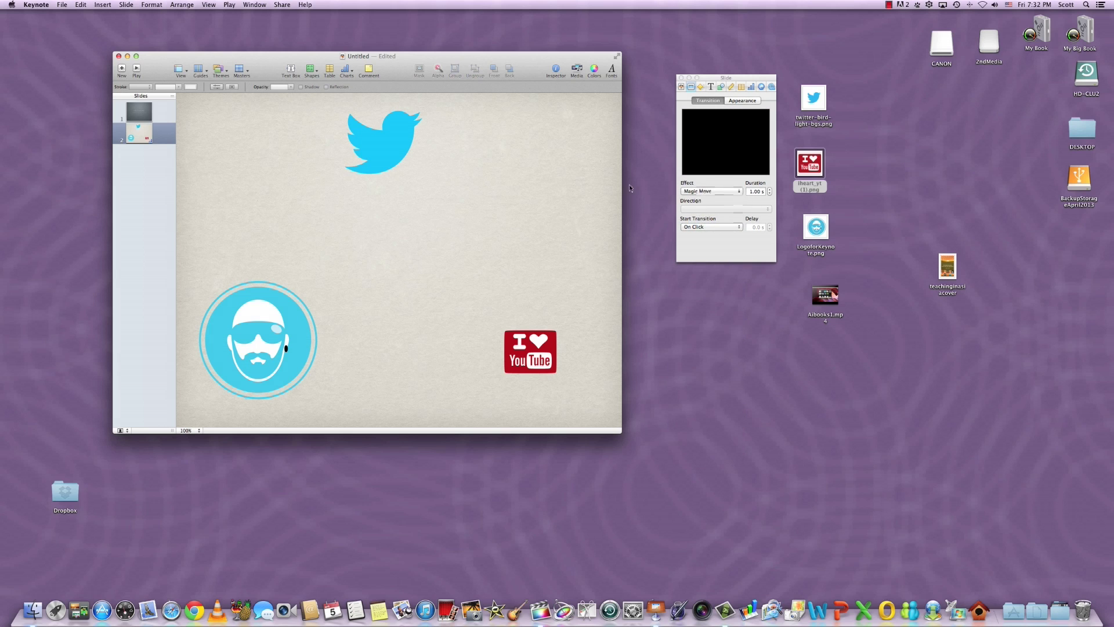
Step: Nudge the Twitter bird slightly right on slide 2 and duplicate the slide three times to make slides 3 to 5
left_click(142, 135)
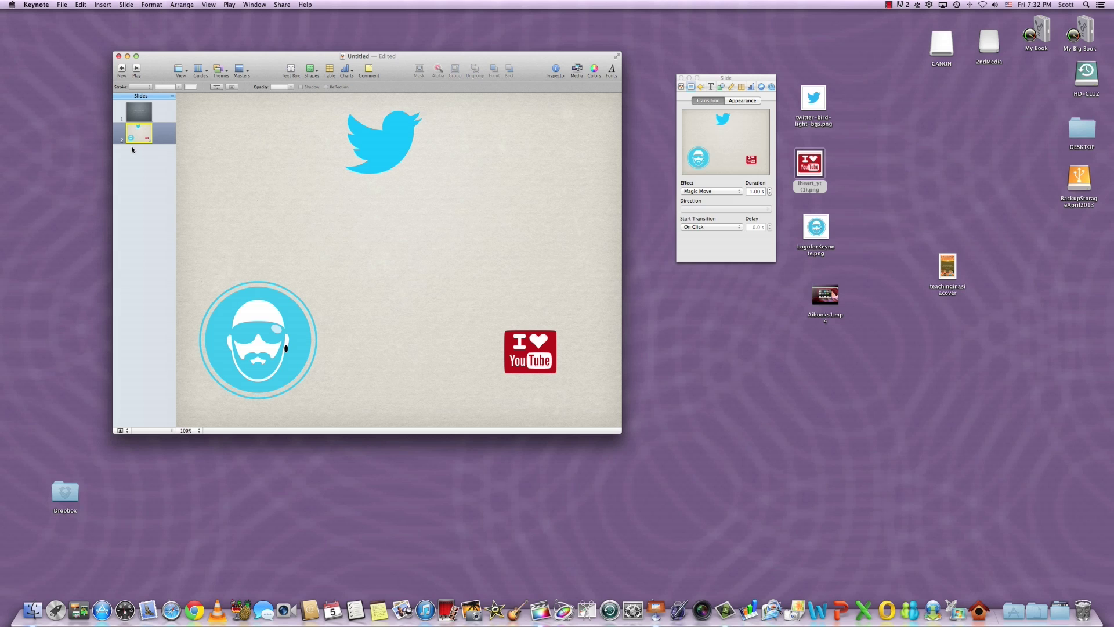
left_click_drag(391, 146, 401, 143)
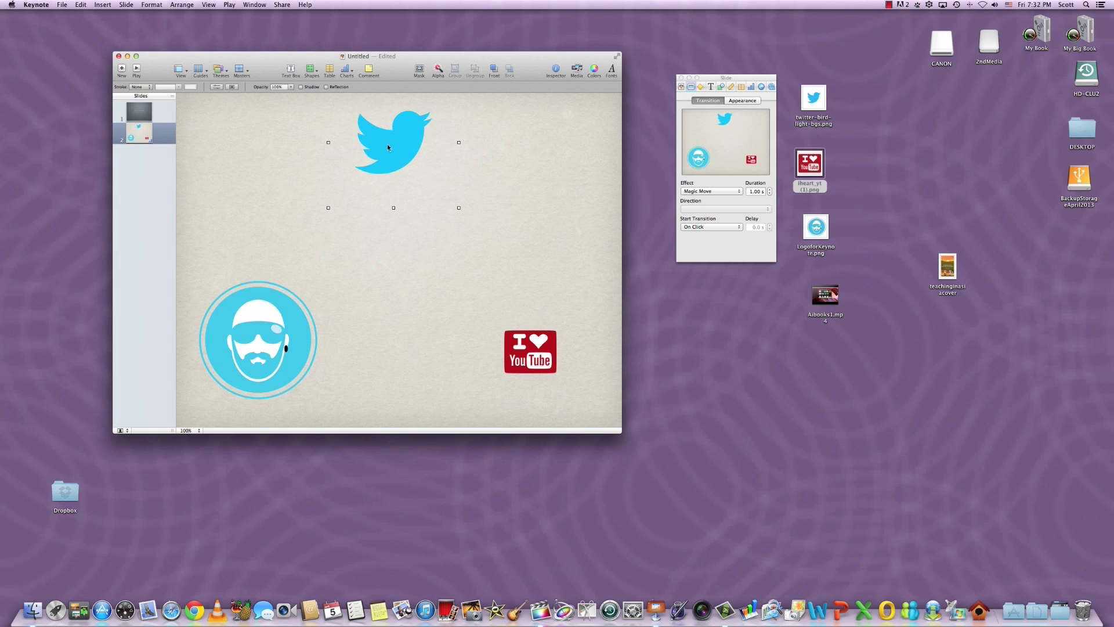
right_click(145, 138)
left_click(167, 217)
right_click(140, 153)
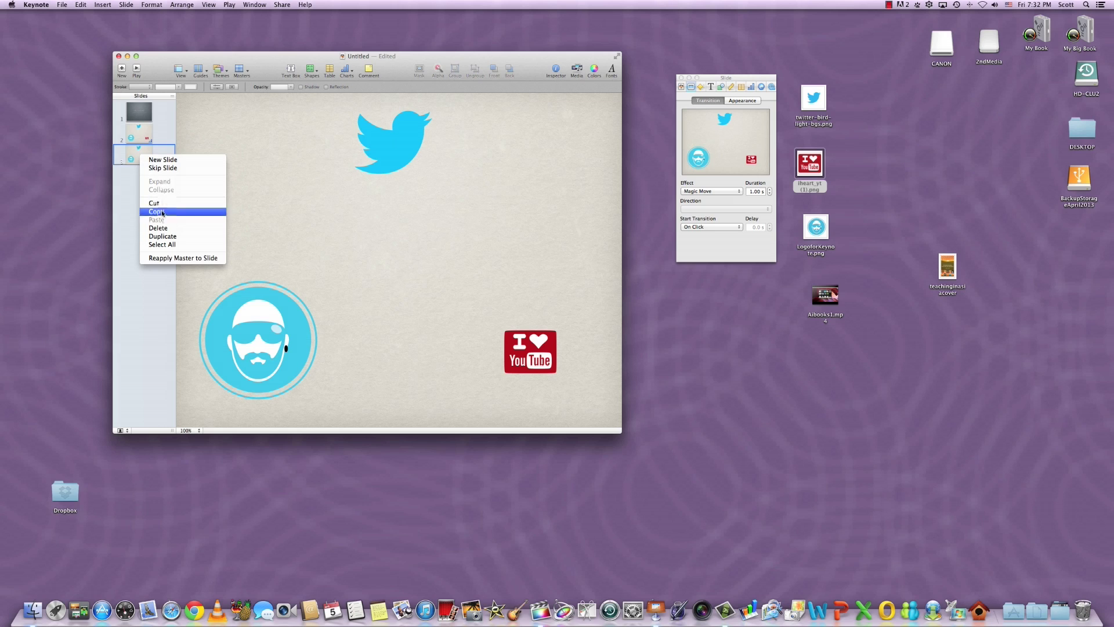
left_click(135, 184)
key("cmd+d")
right_click(141, 181)
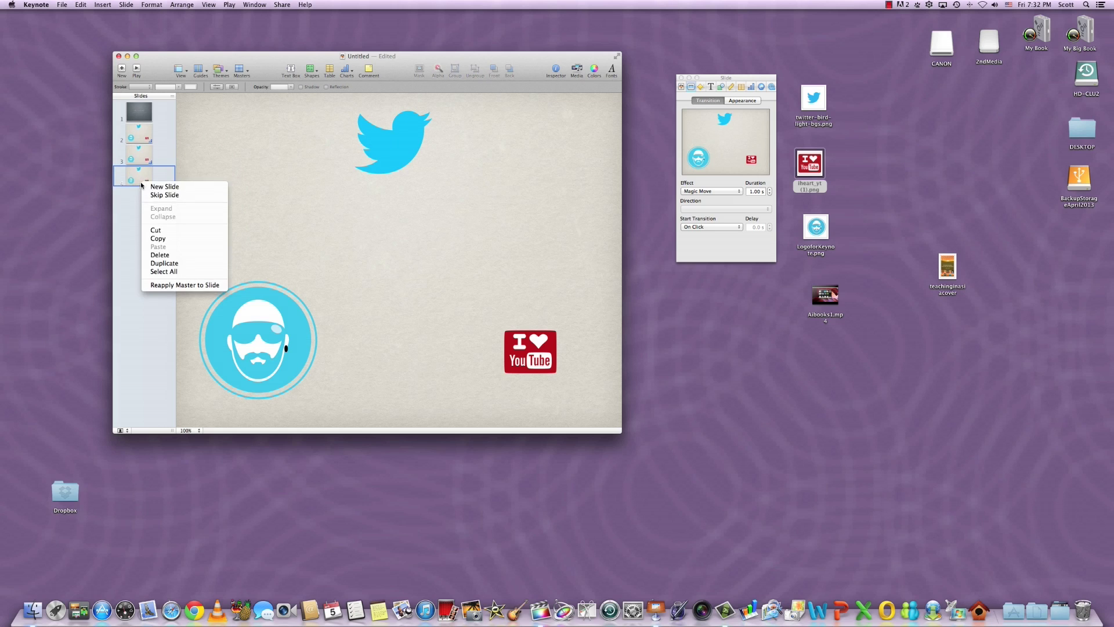
left_click(184, 264)
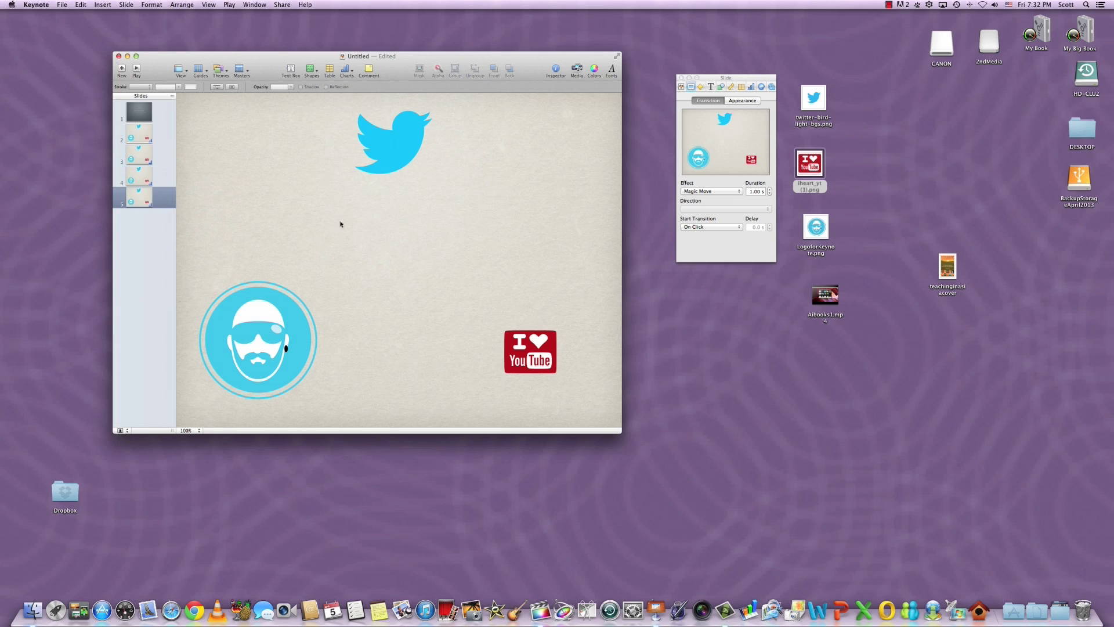
Step: On slide 3, rearrange the images with the bearded-face logo at top centre, Twitter bird at lower right and YouTube image at lower left
left_click(137, 155)
left_click_drag(432, 157, 520, 302)
left_click_drag(526, 369, 423, 174)
left_click_drag(478, 300, 530, 368)
left_click_drag(346, 361, 293, 362)
mouse_move(396, 199)
left_mouse_down()
mouse_move(364, 194)
mouse_move(418, 194)
mouse_move(394, 193)
mouse_move(407, 194)
left_mouse_up()
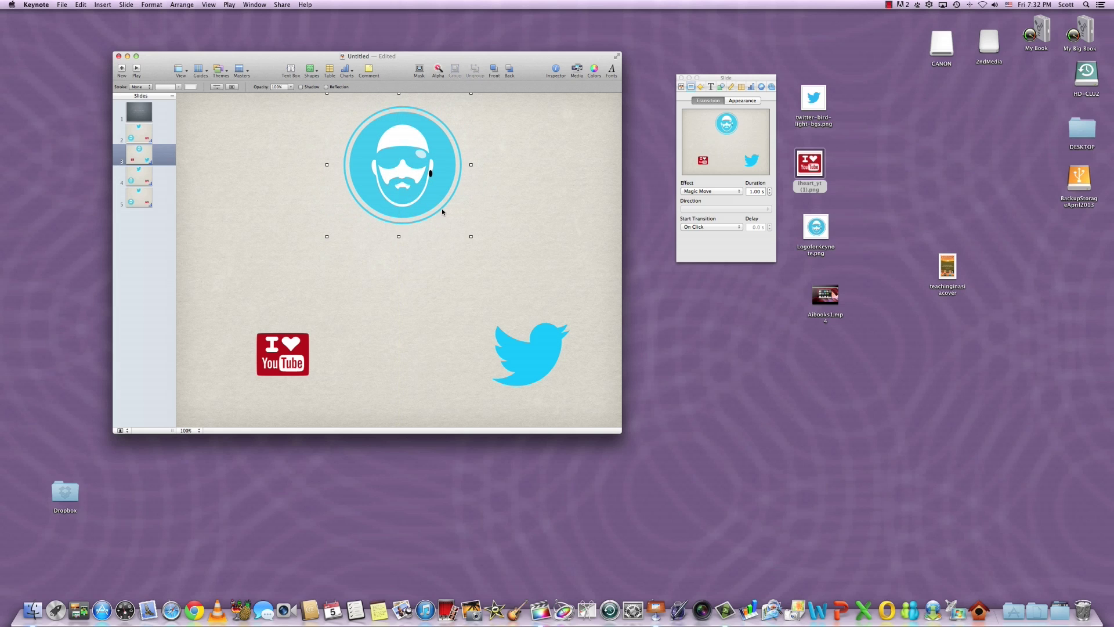
left_click_drag(287, 363, 270, 362)
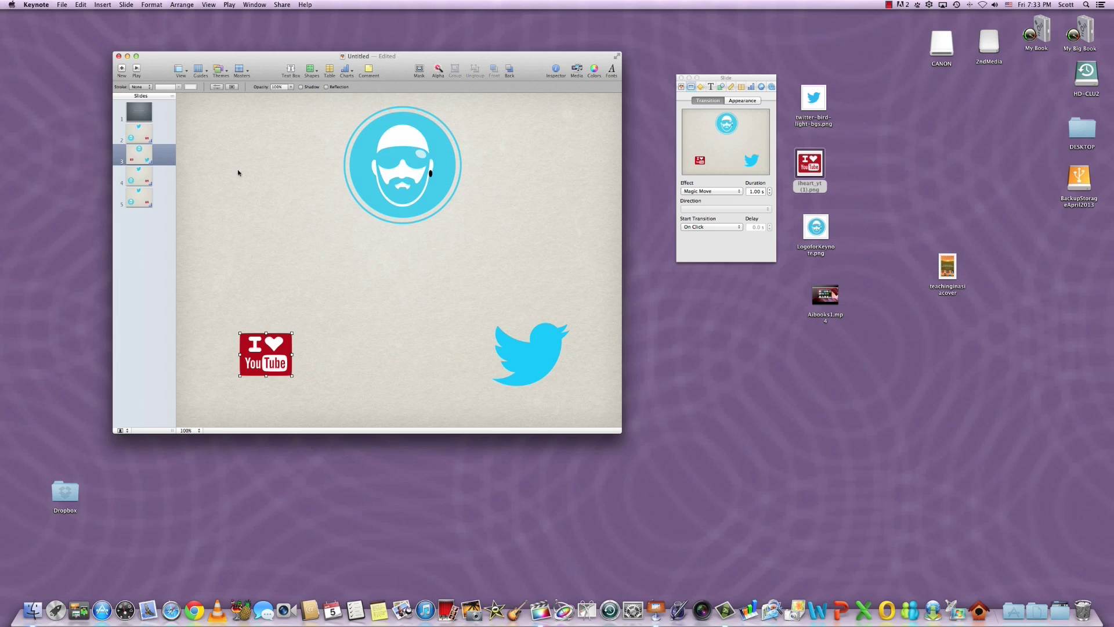
Step: On slide 4, move the I Love YouTube image to top centre and the Twitter bird to the lower right
left_click(140, 184)
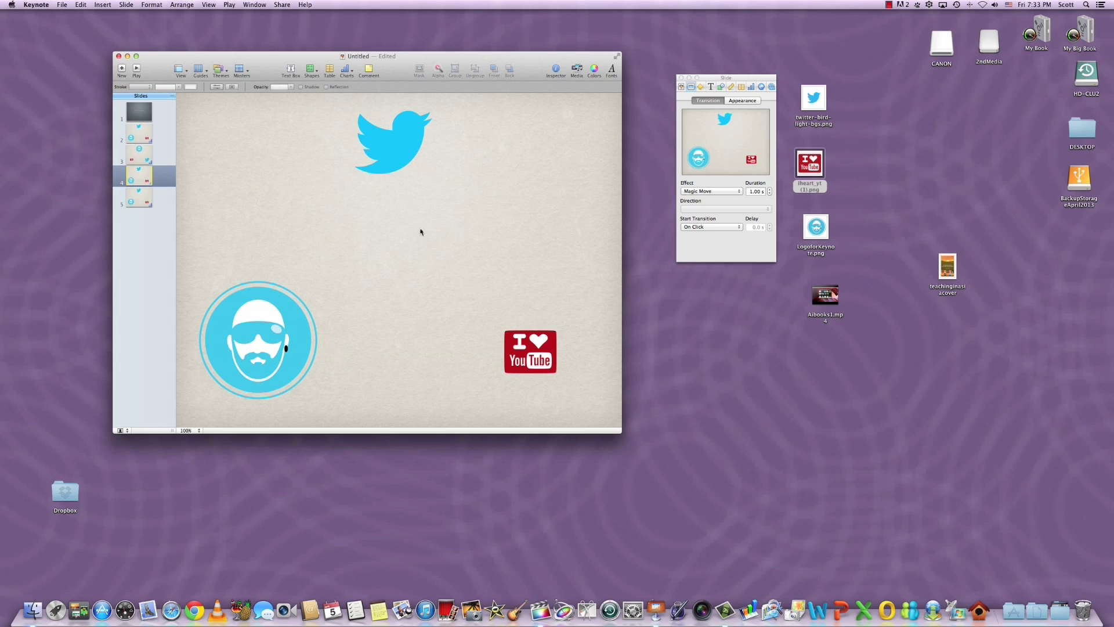
left_click_drag(532, 348, 275, 154)
left_click_drag(395, 142, 476, 324)
left_click_drag(278, 154, 412, 140)
left_click_drag(485, 325, 544, 347)
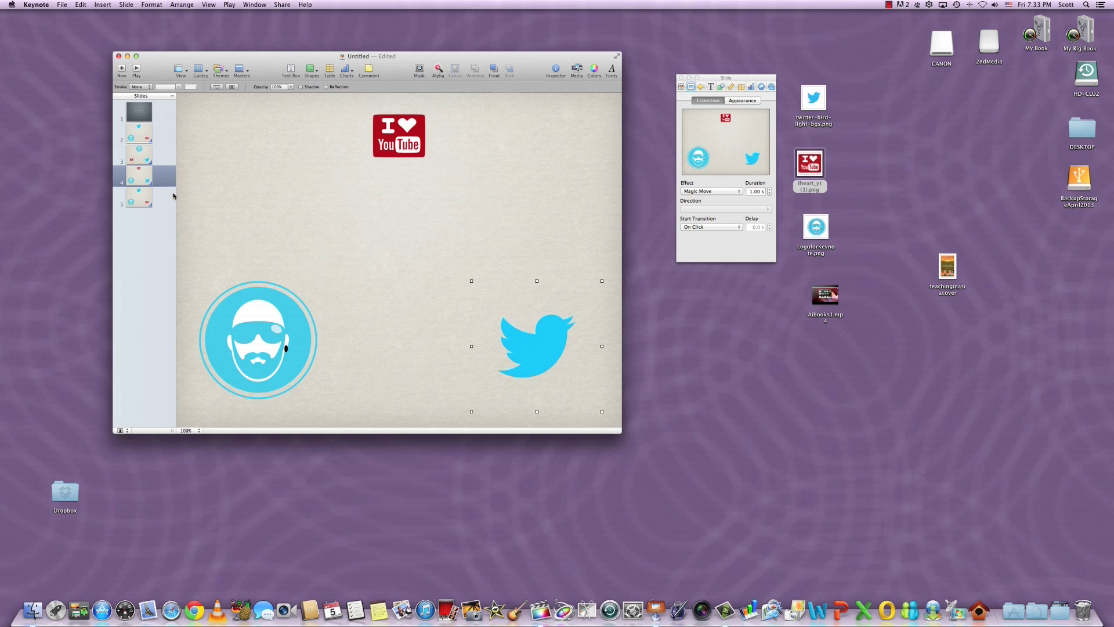
Step: Play the slideshow from slide 1 to preview the Magic Move transitions between the logo slides, and exit playback
left_click(143, 202)
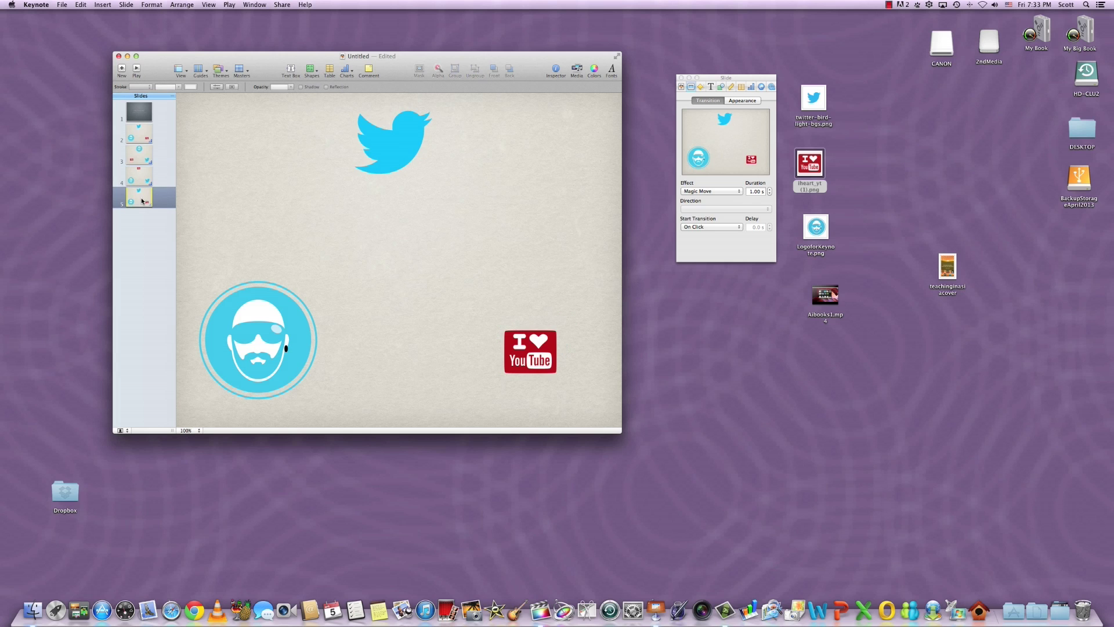
left_click(144, 116)
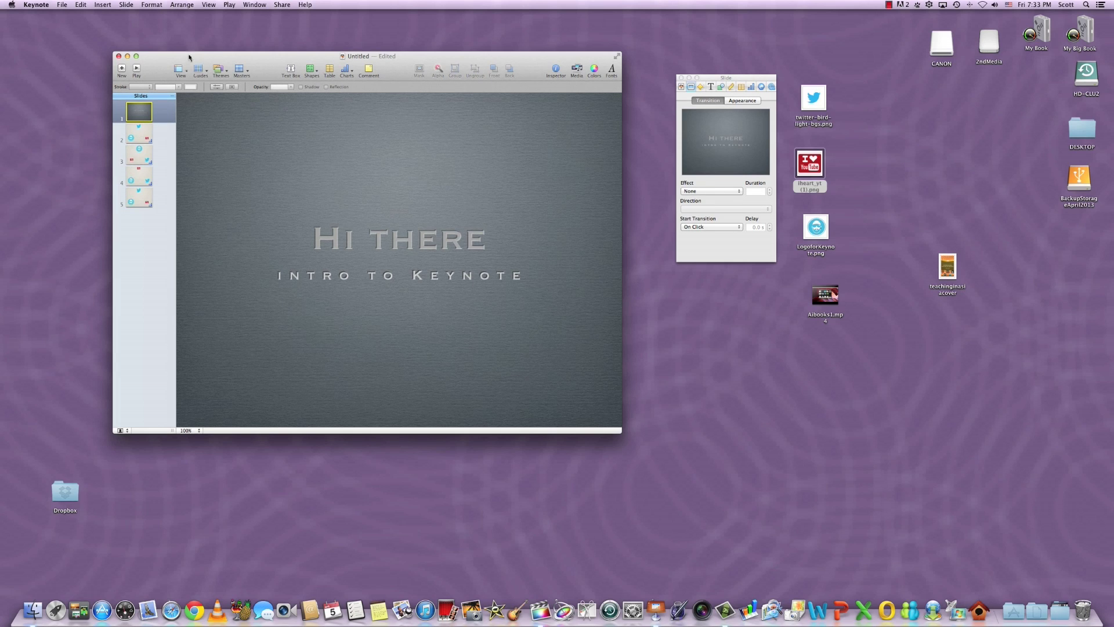
left_click(137, 69)
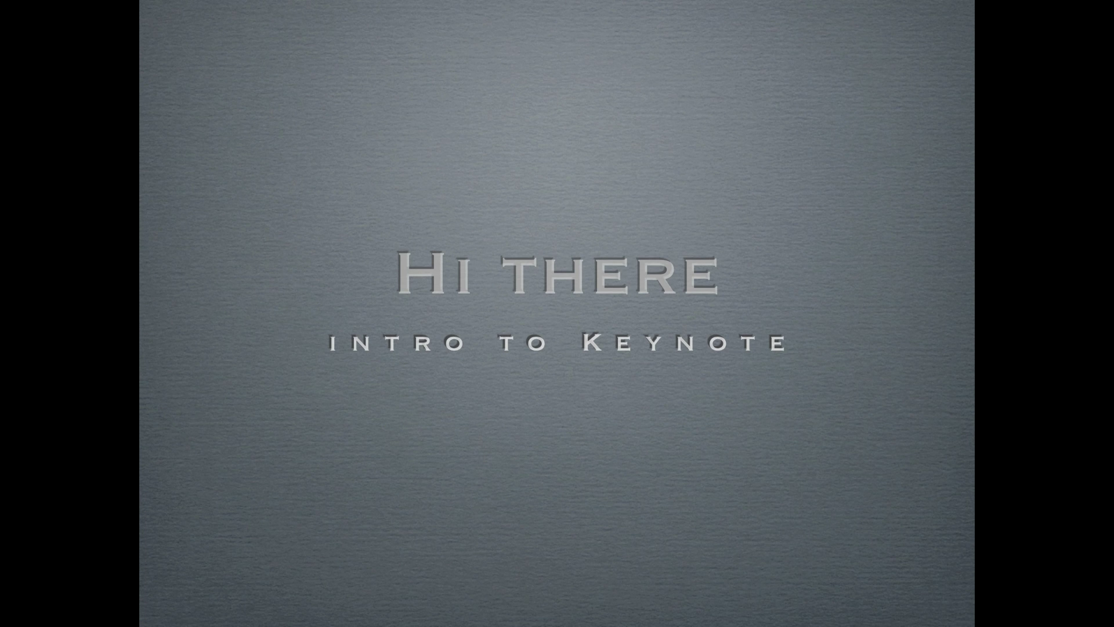
key("space")
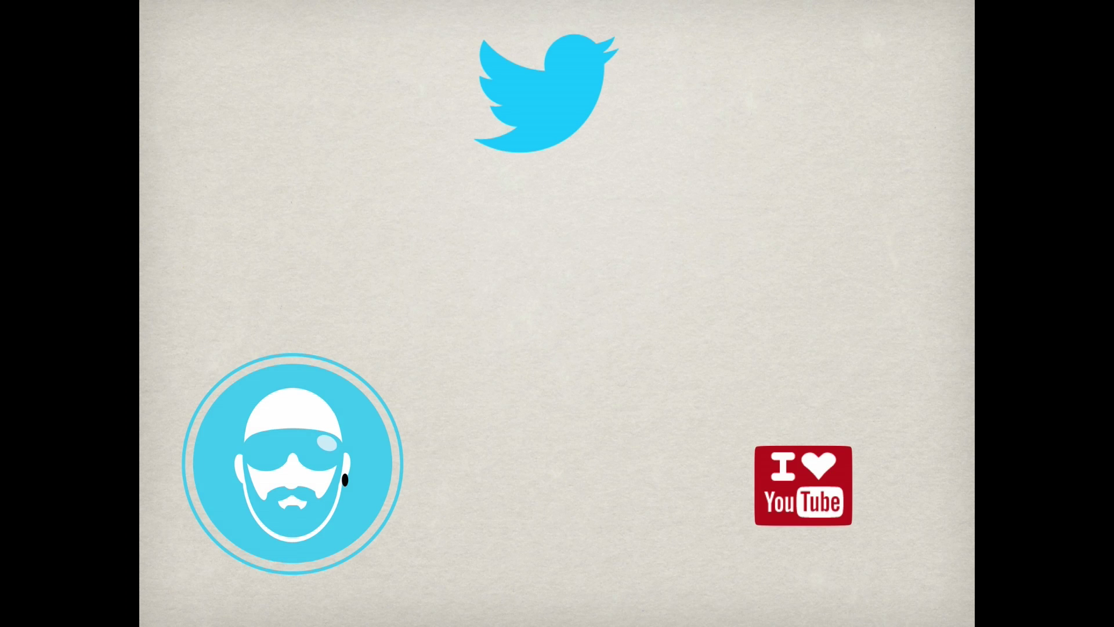
key("space")
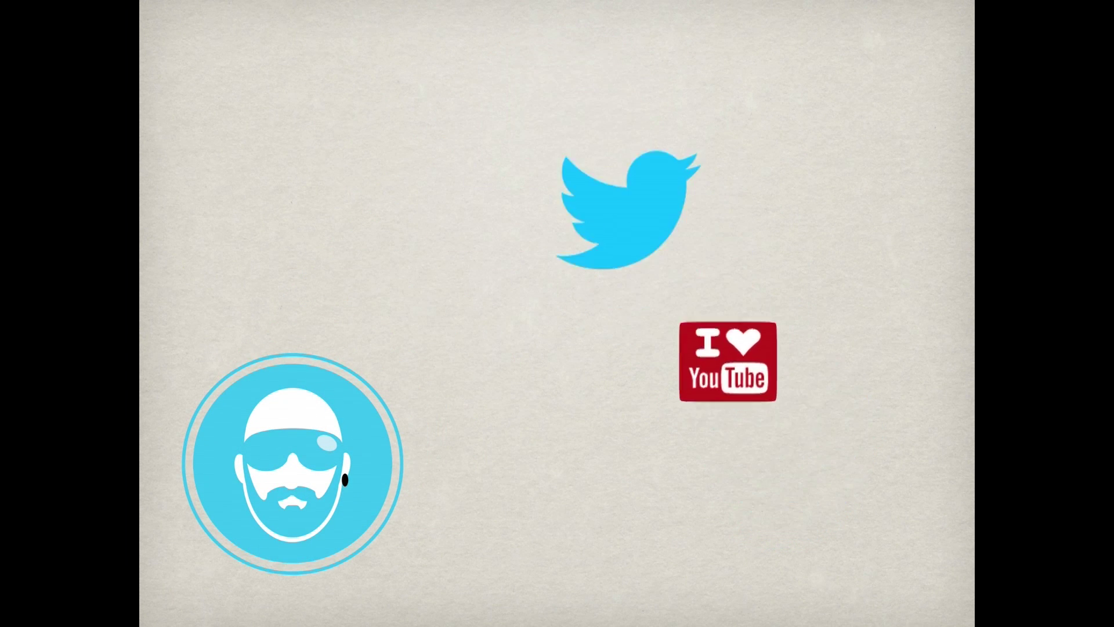
key("Escape")
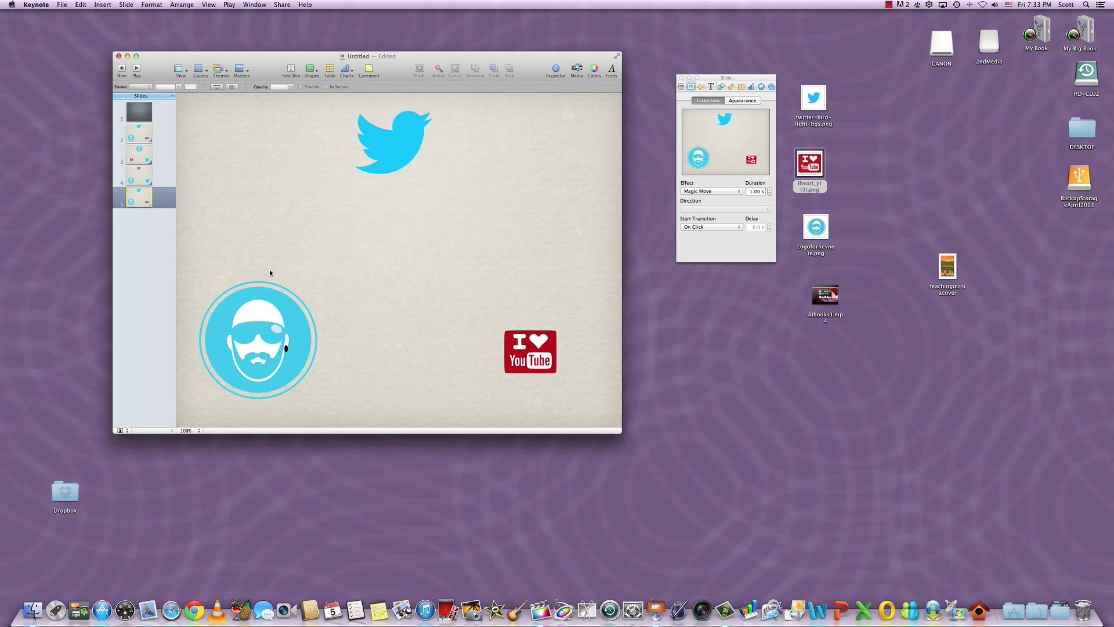
Step: Add a new slide 6 after slide 5 and delete its title and body text placeholders
left_click(120, 69)
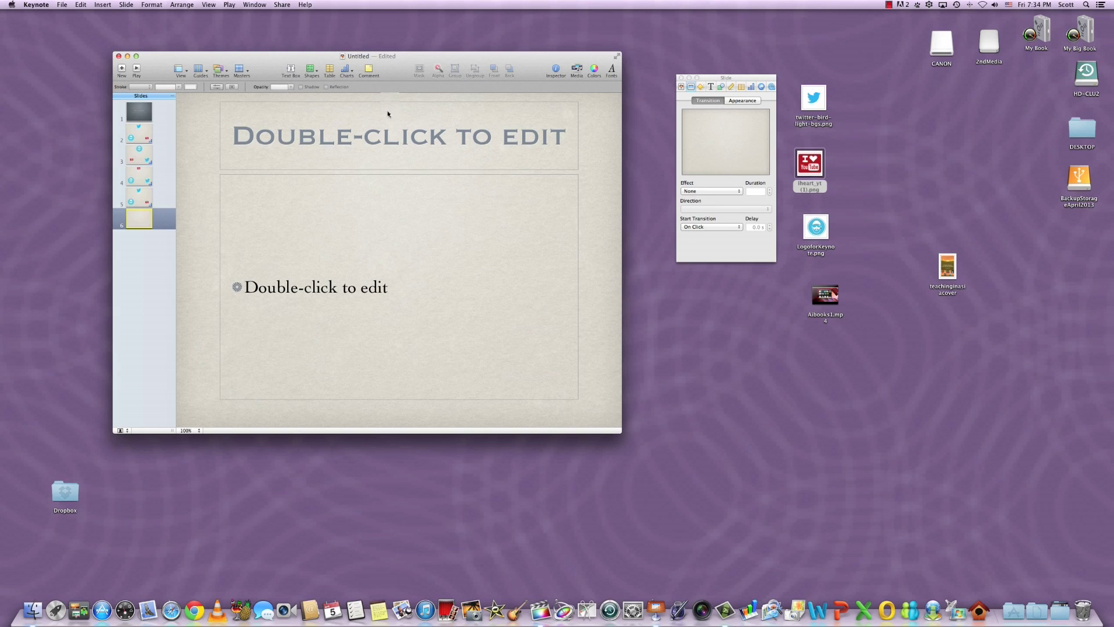
left_click(392, 140)
key("Delete")
left_click(397, 225)
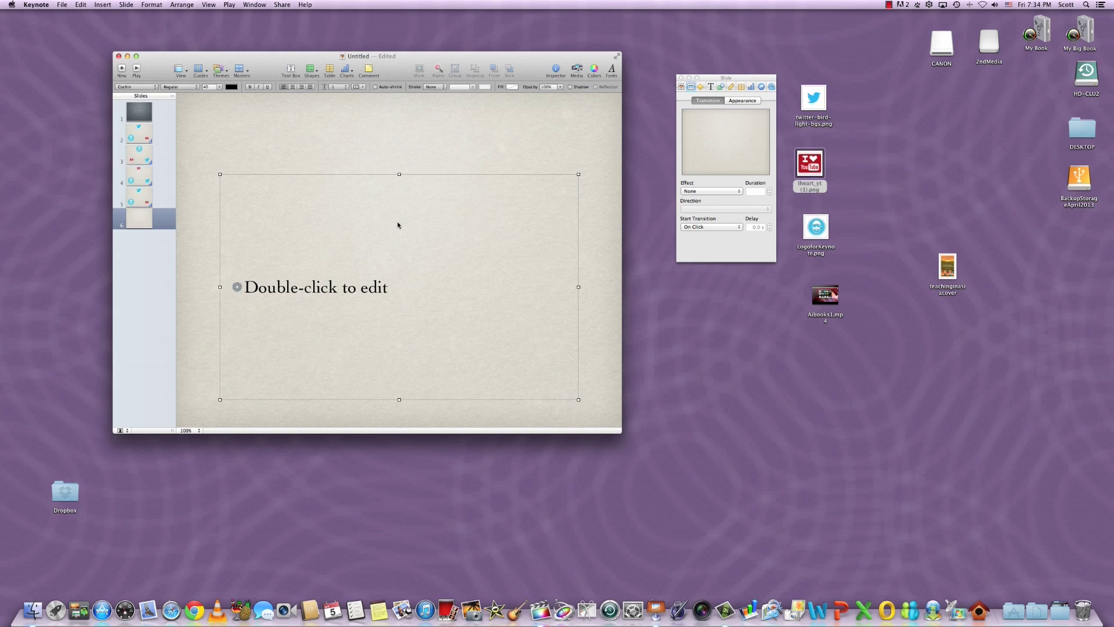
key("Delete")
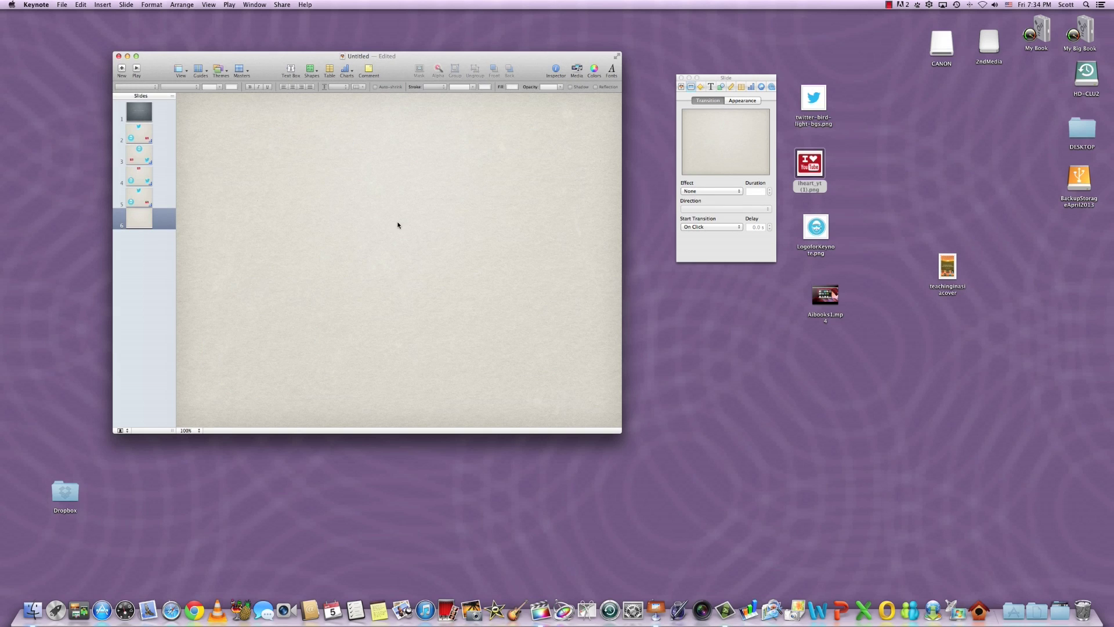
left_click(889, 4)
left_click(915, 15)
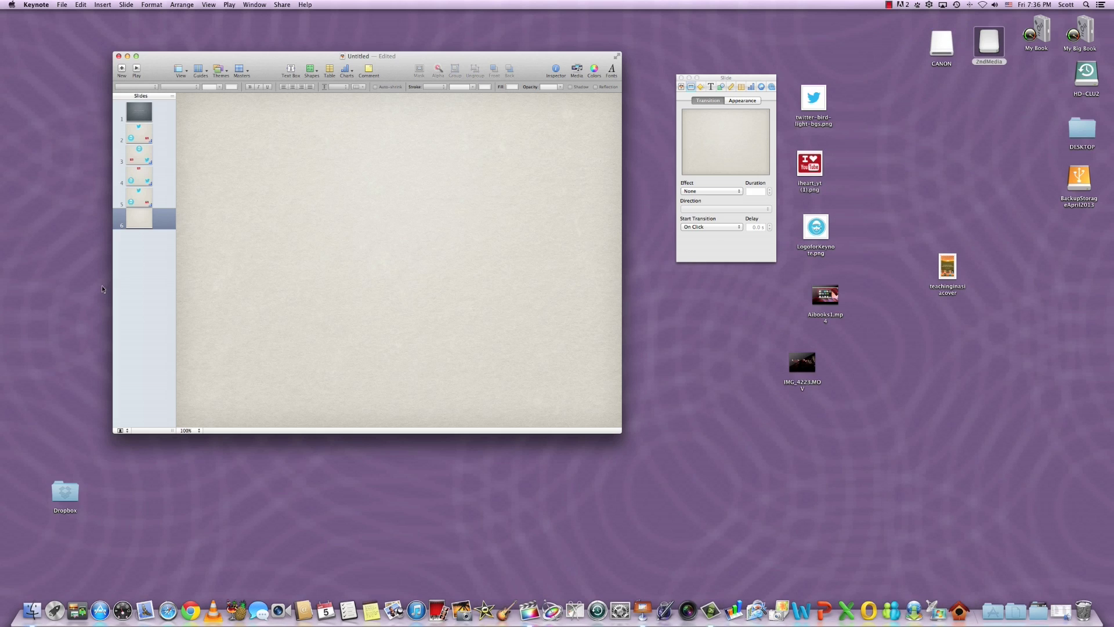
Step: Insert the desktop movie IMG_4223.MOV on slide 6 and shrink it to fit within the slide, viewing at 25% zoom
left_click_drag(799, 364, 360, 299)
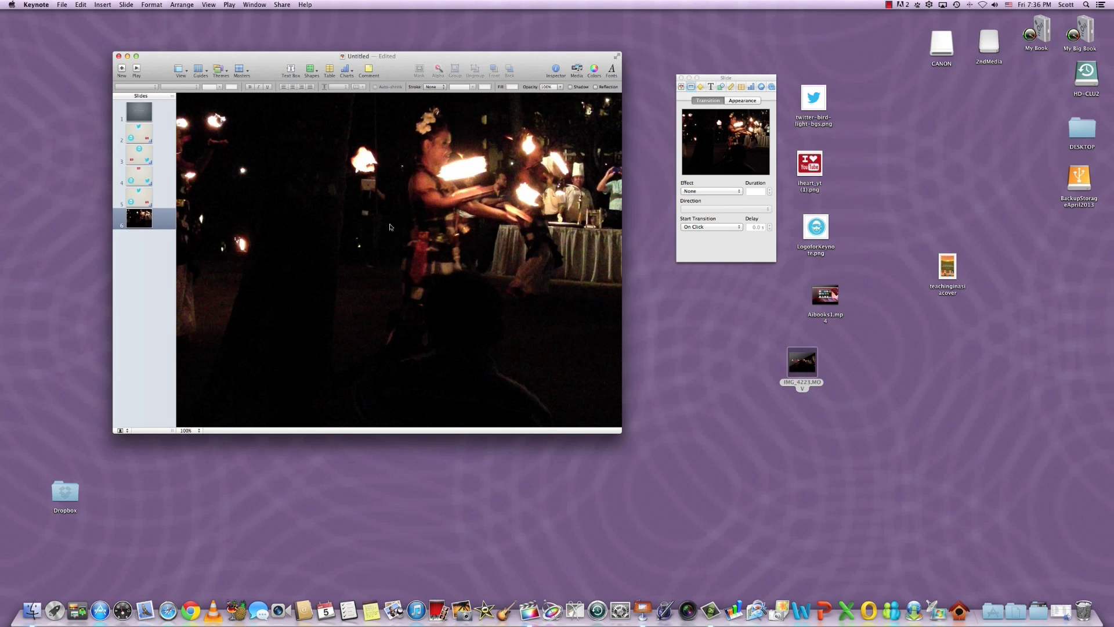
left_click(184, 70)
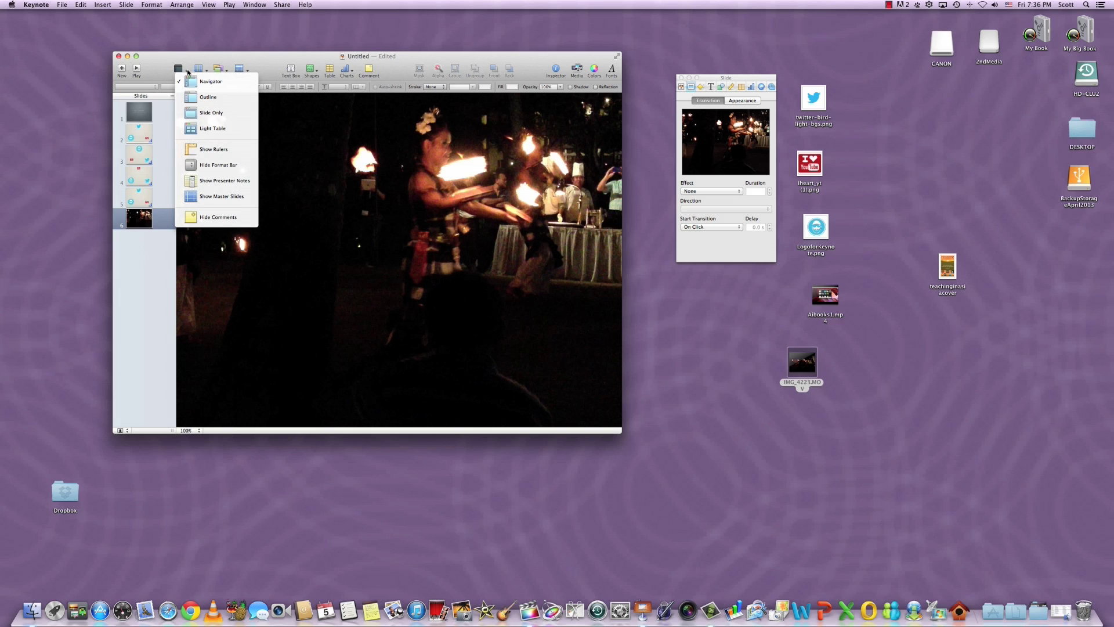
left_click(199, 430)
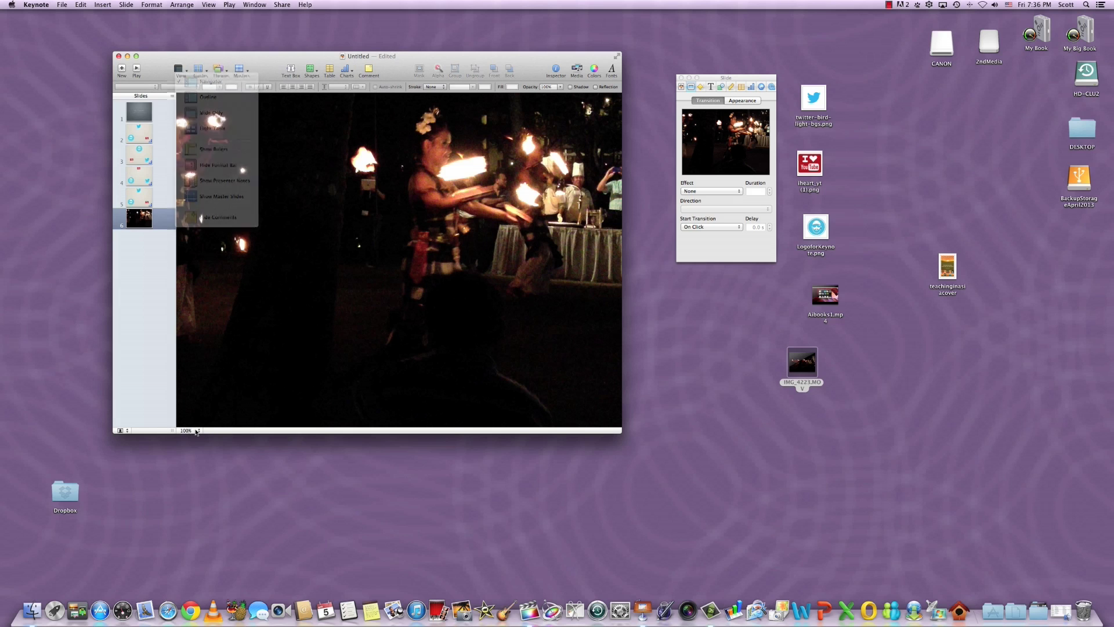
left_click(199, 430)
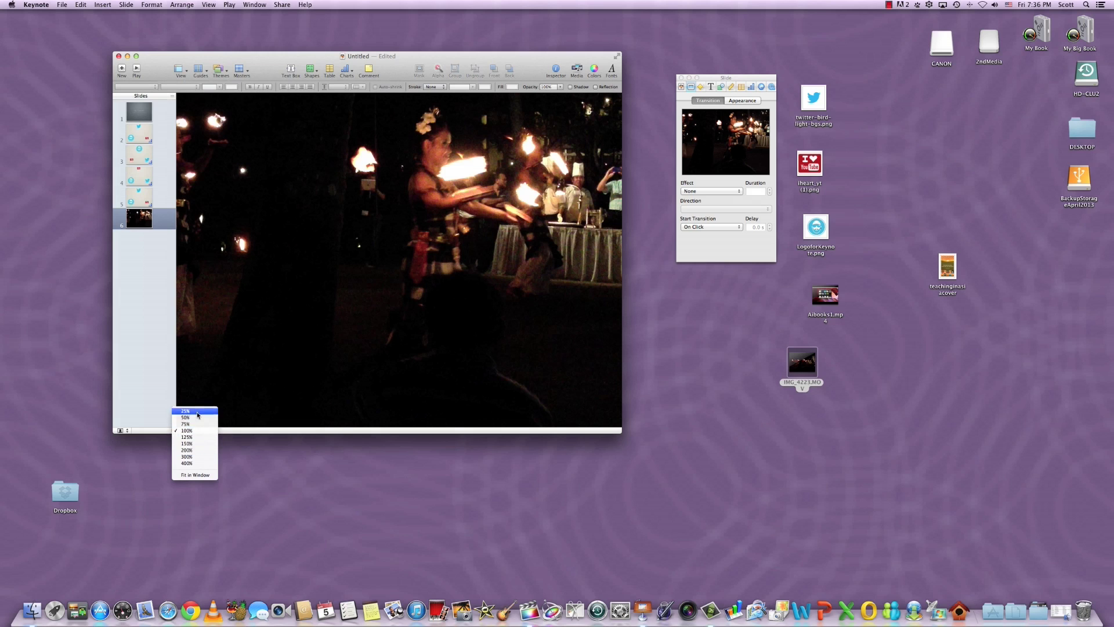
left_click(187, 431)
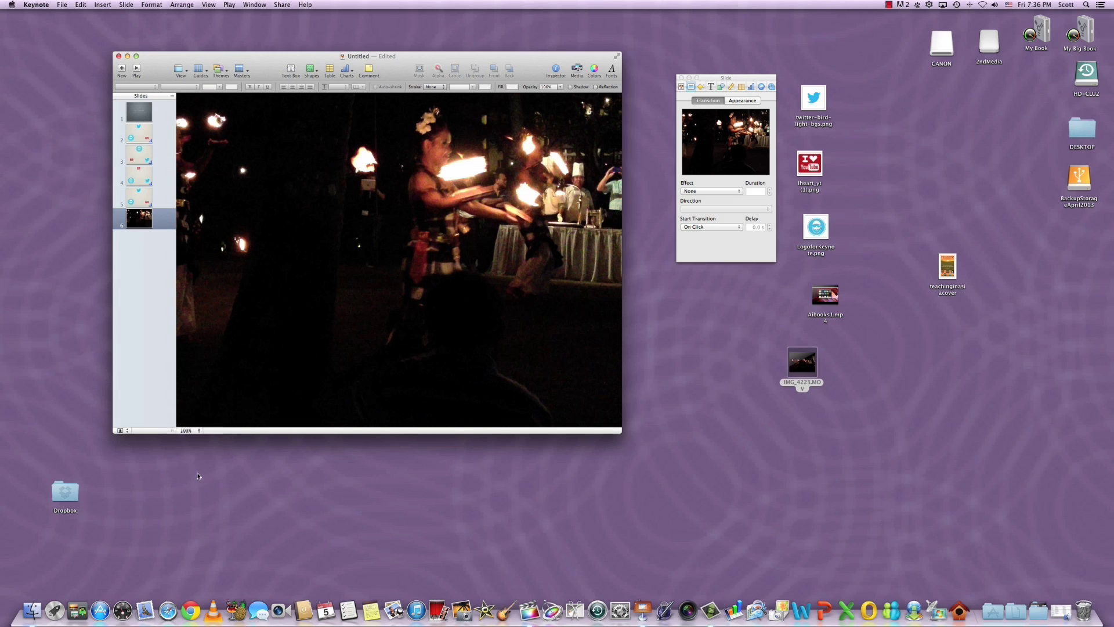
left_click(199, 431)
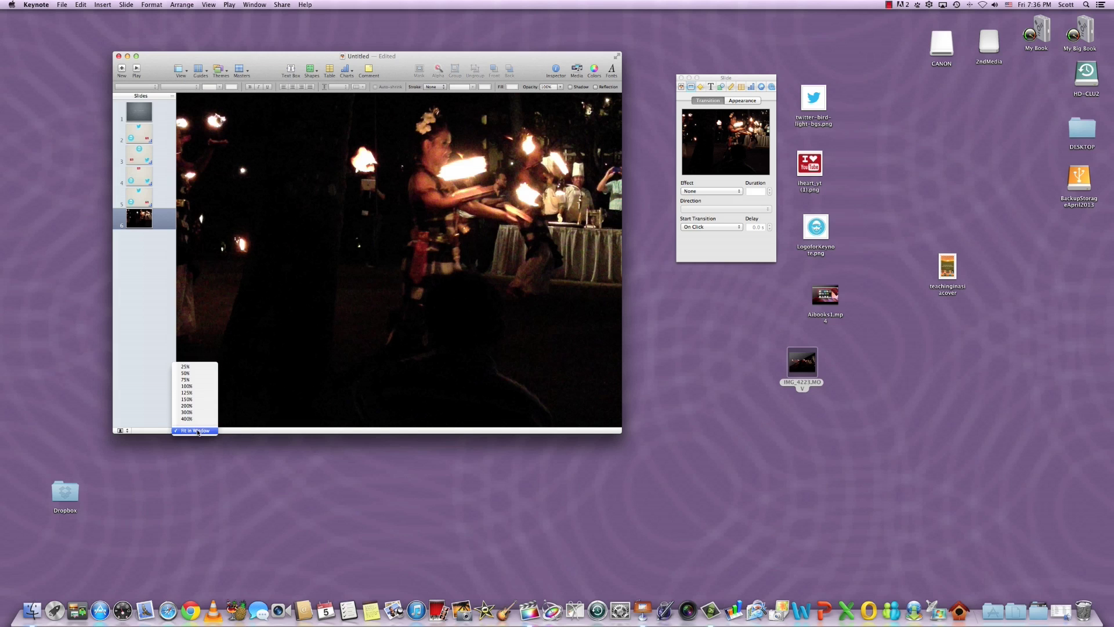
left_click(185, 367)
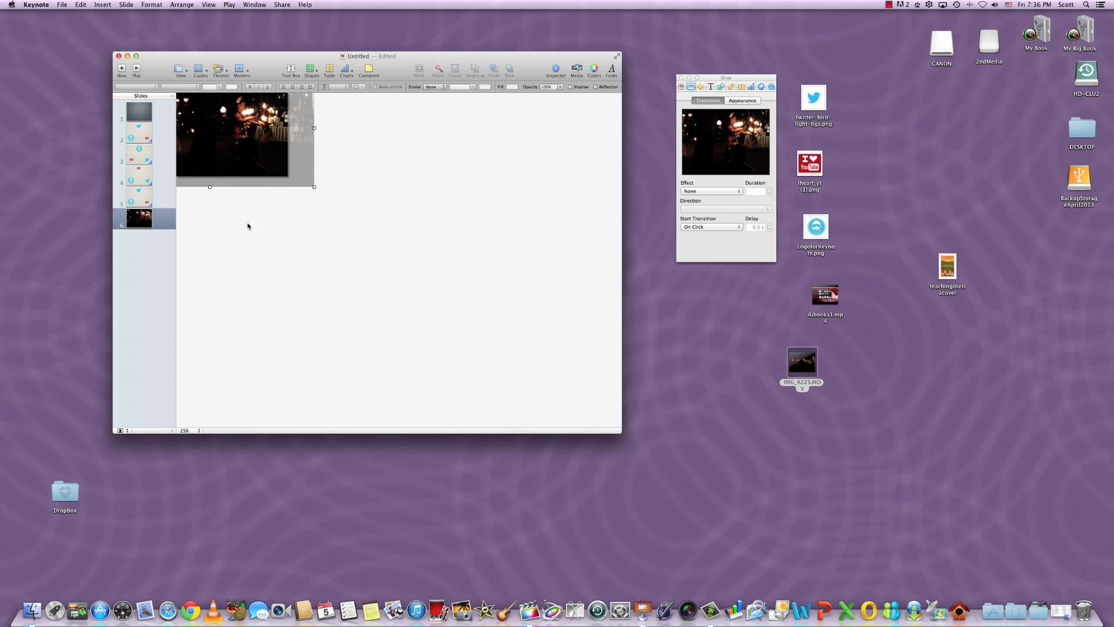
left_click_drag(314, 186, 227, 148)
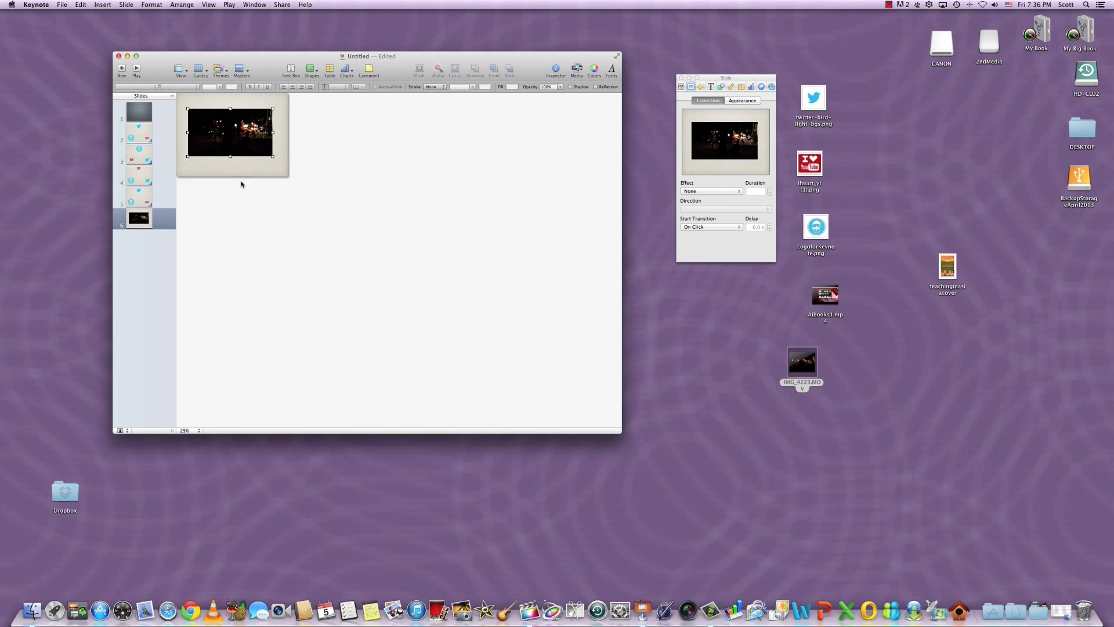
left_click_drag(272, 156, 254, 146)
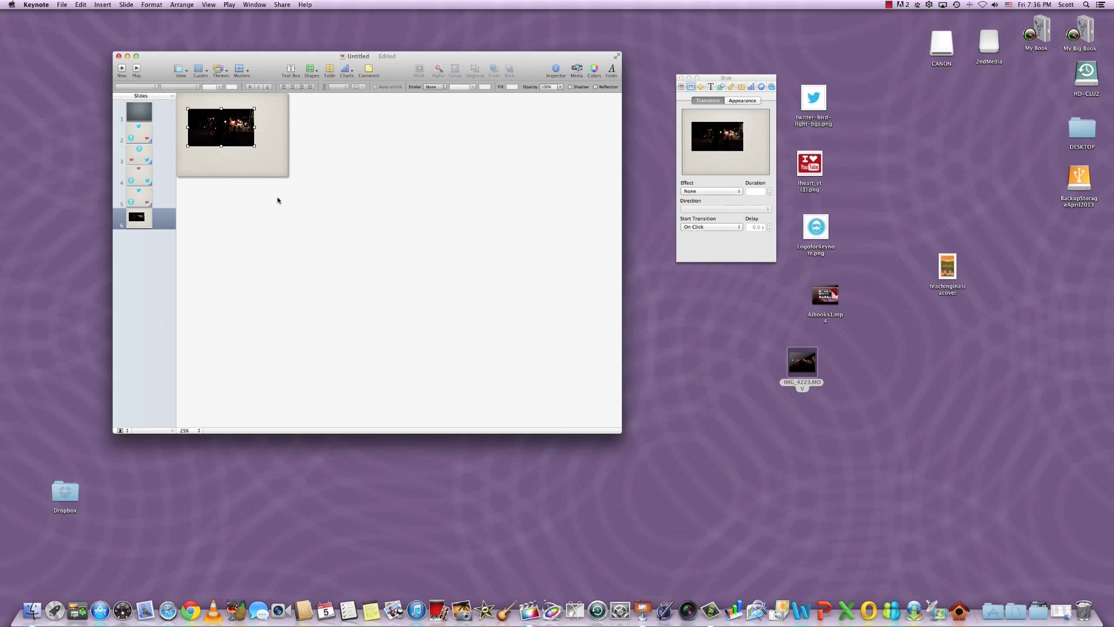
Step: At 100% zoom, enlarge the movie on slide 6 and reposition it near the middle of the slide
left_click(184, 430)
left_click(187, 499)
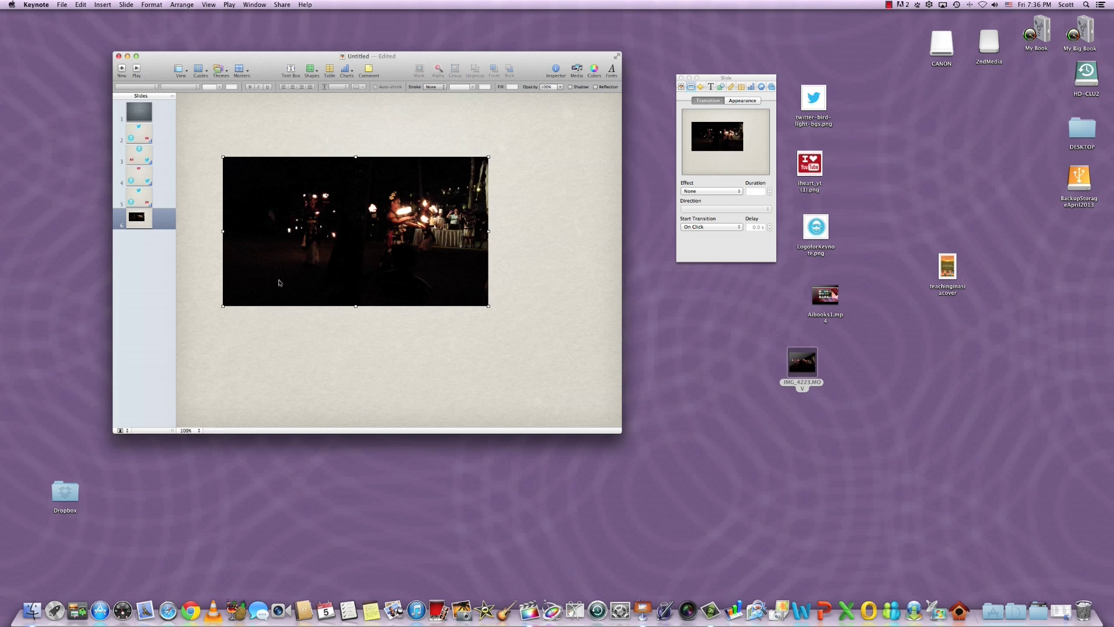
left_click_drag(488, 306, 553, 350)
mouse_move(409, 304)
left_mouse_down()
mouse_move(384, 302)
mouse_move(396, 304)
left_mouse_up()
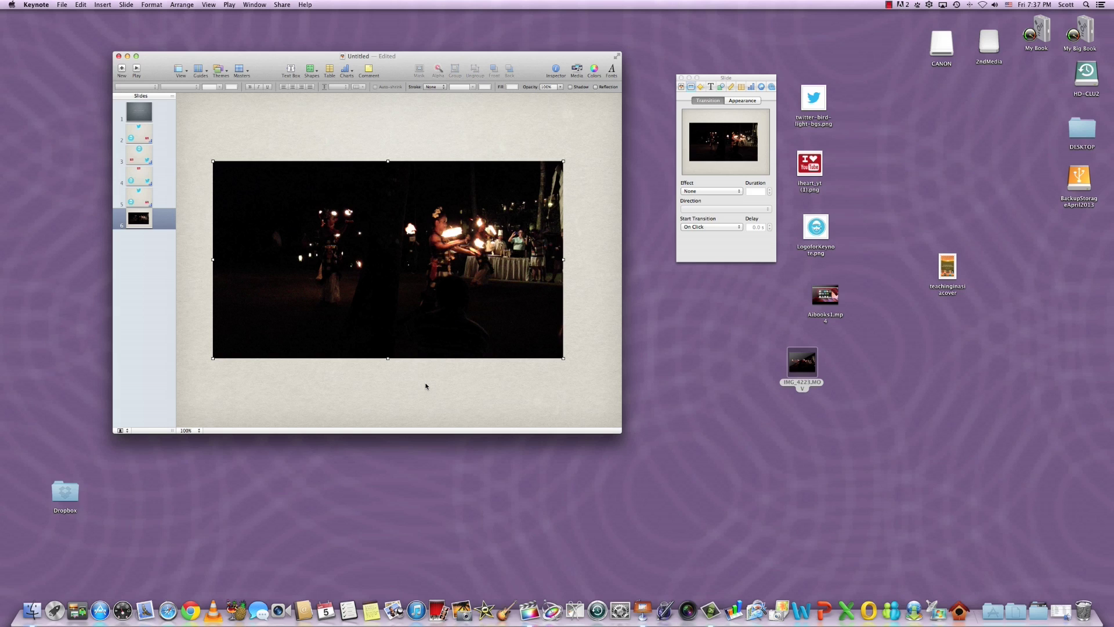
Step: Play the slideshow from slide 6 to preview the movie, and step back and forth between the slides
left_click(137, 69)
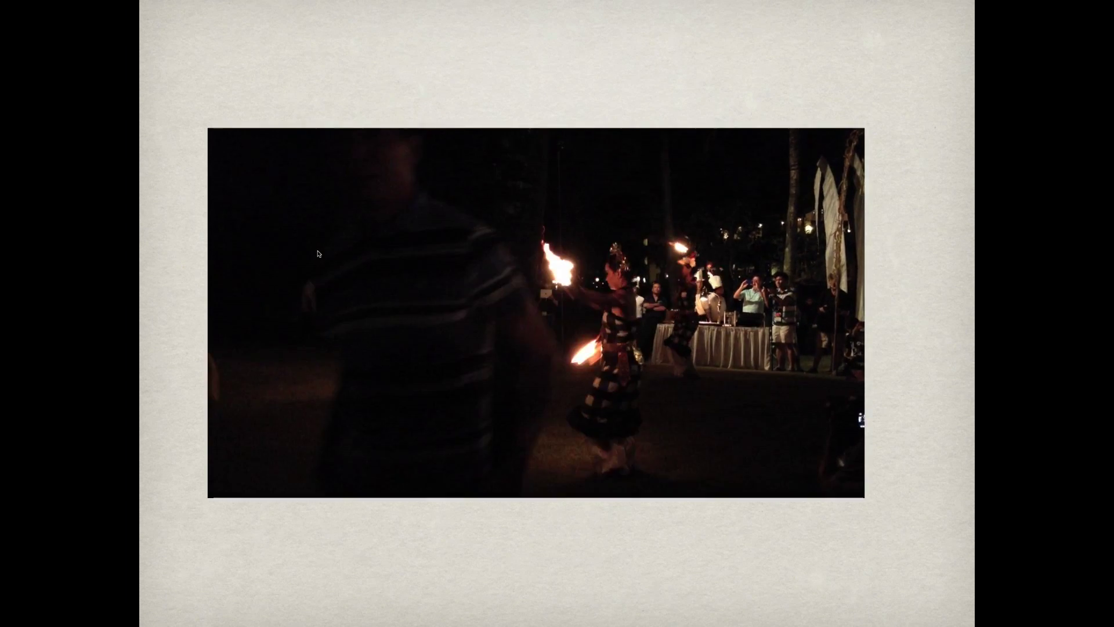
key("Right")
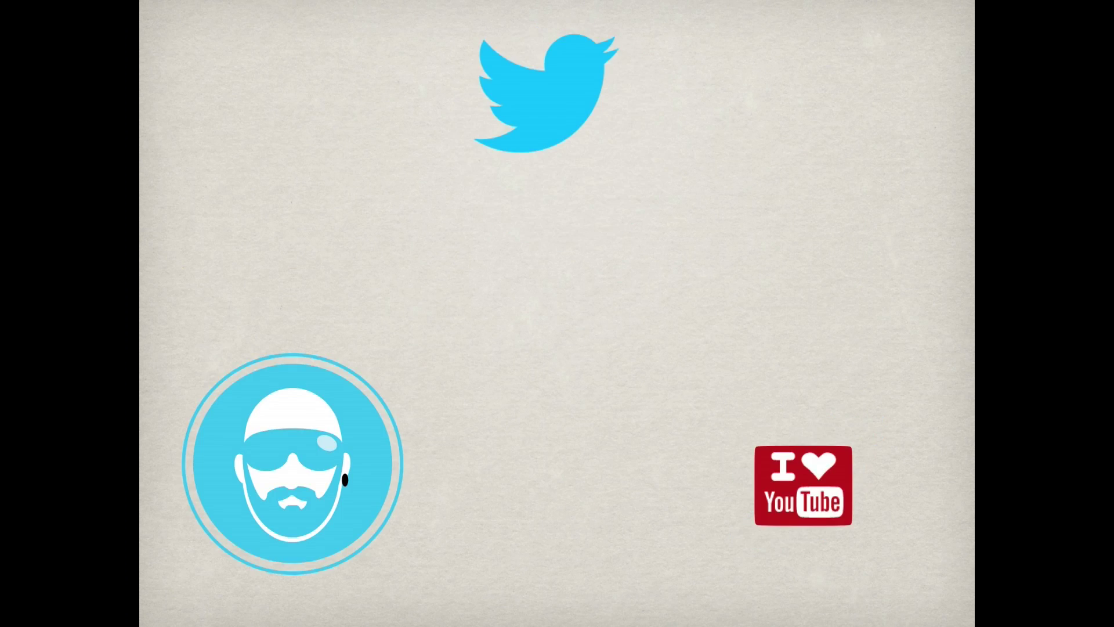
key("Right")
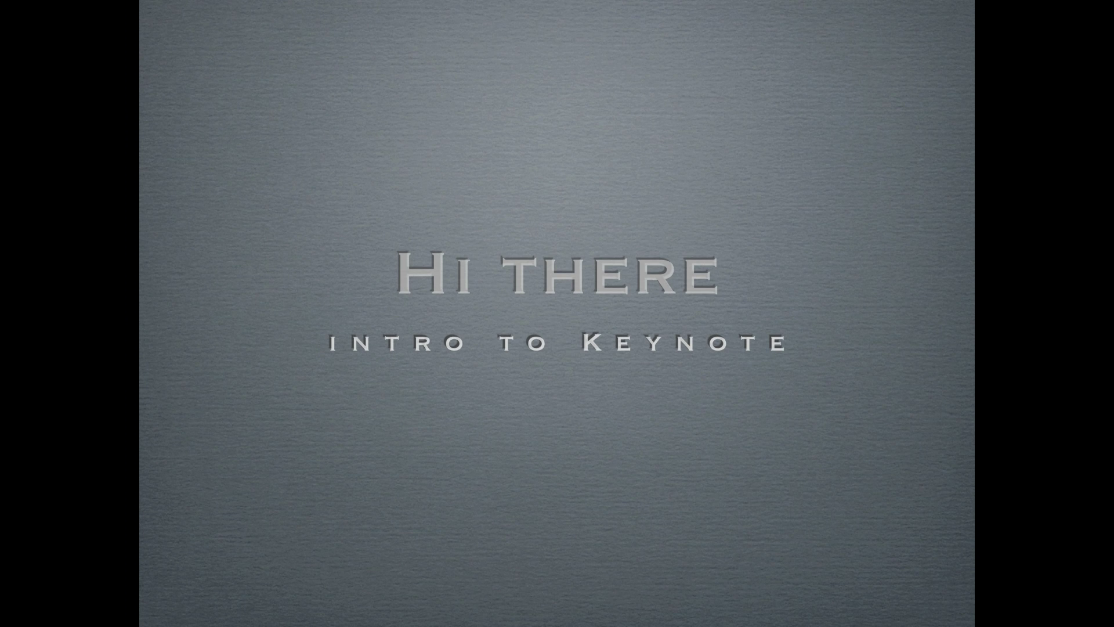
key("Left")
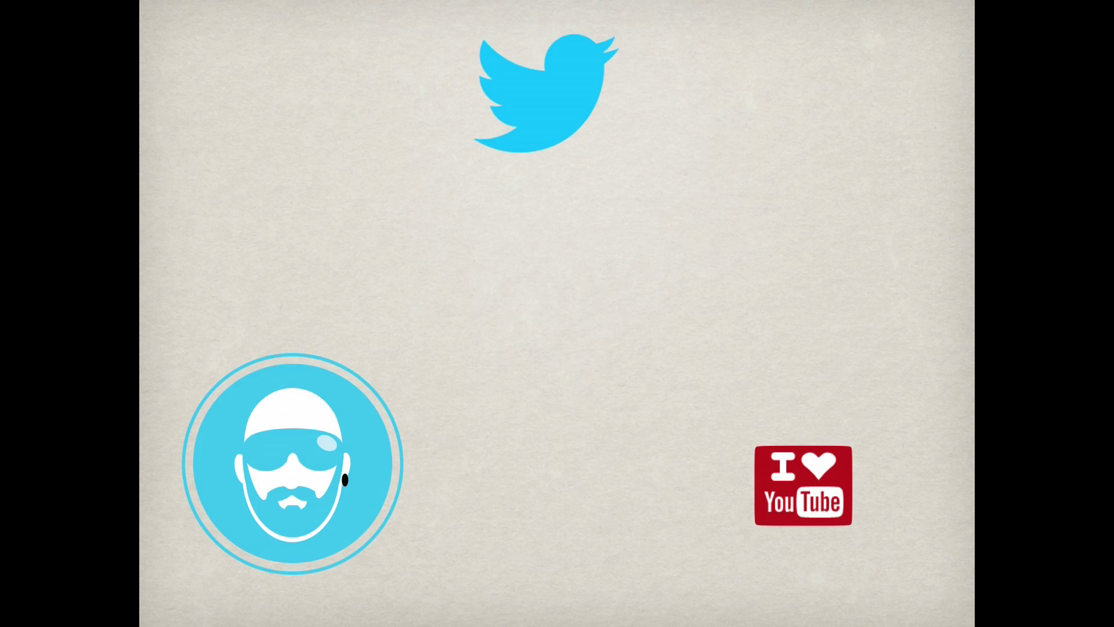
key("Right")
key("Left")
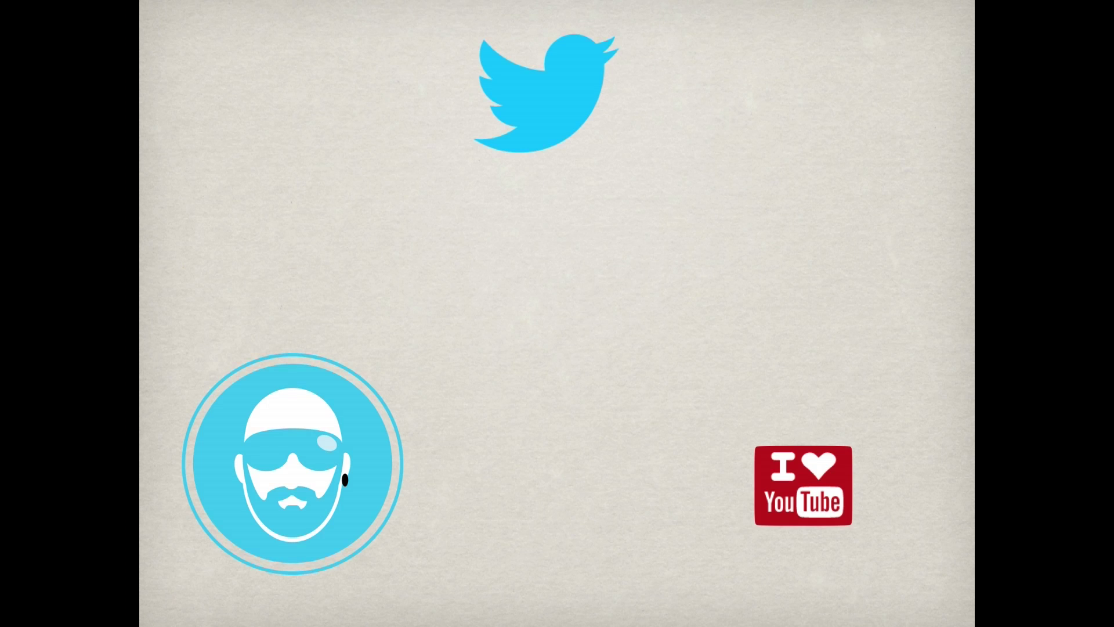
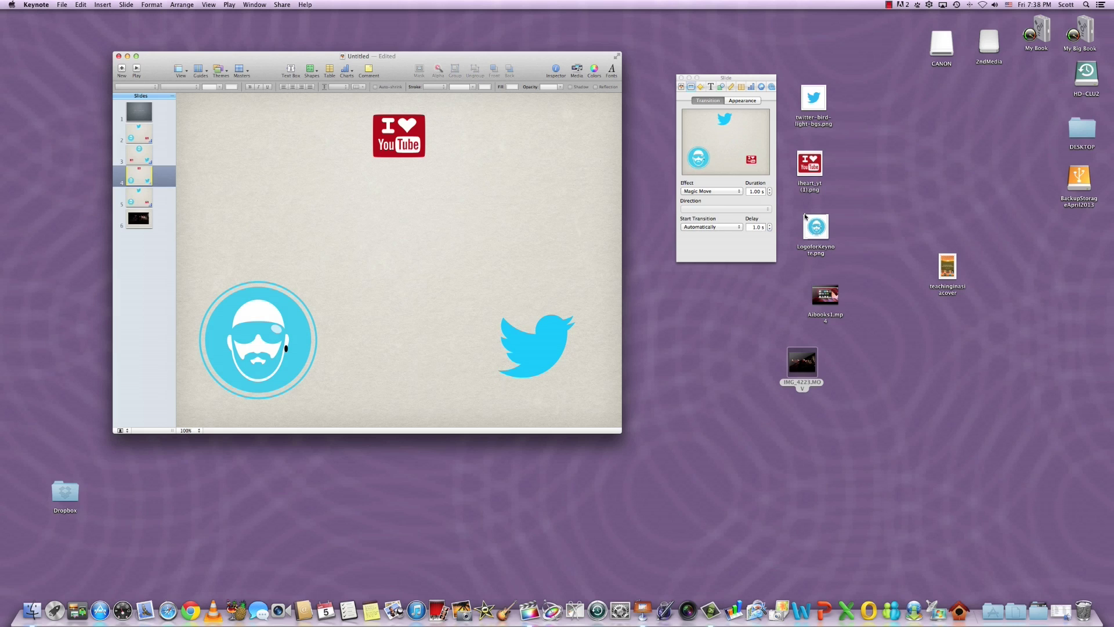
Step: Adjust the duration of the Magic Move transition on slide 4
left_click(770, 193)
left_click(770, 193)
Step: Set slide 5's transition effect to Push with the direction Bottom to Top
left_click(142, 198)
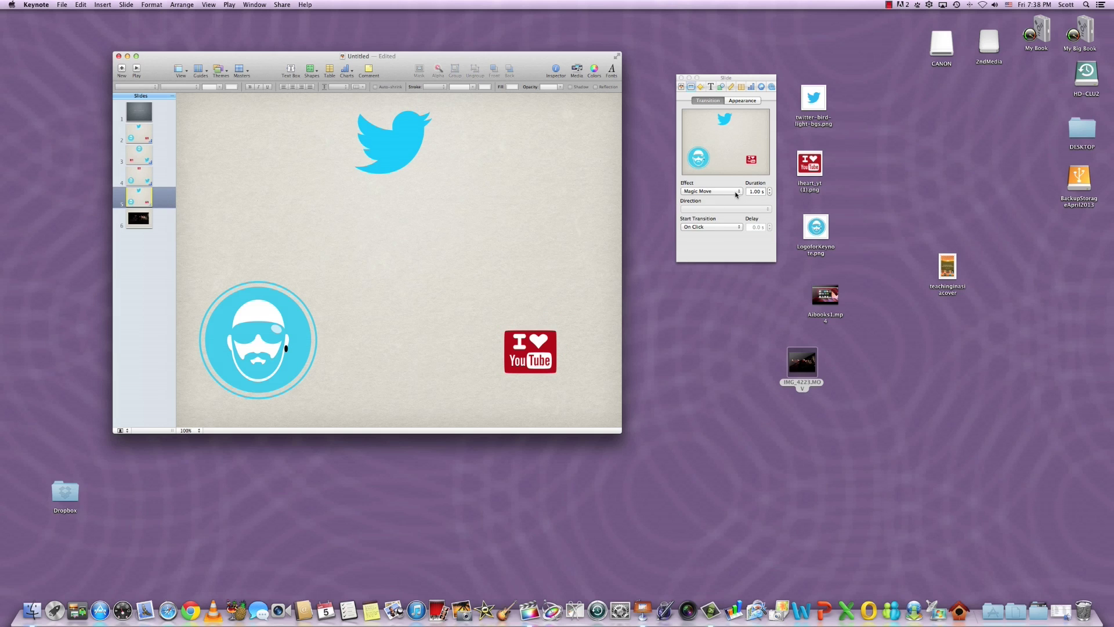
left_click(709, 191)
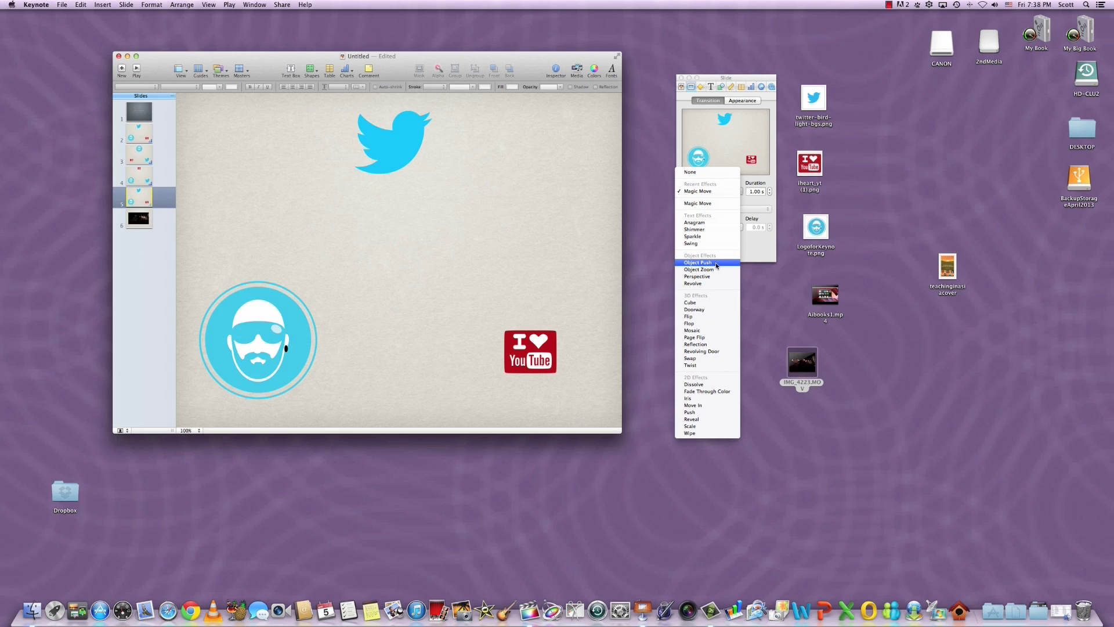
left_click(715, 413)
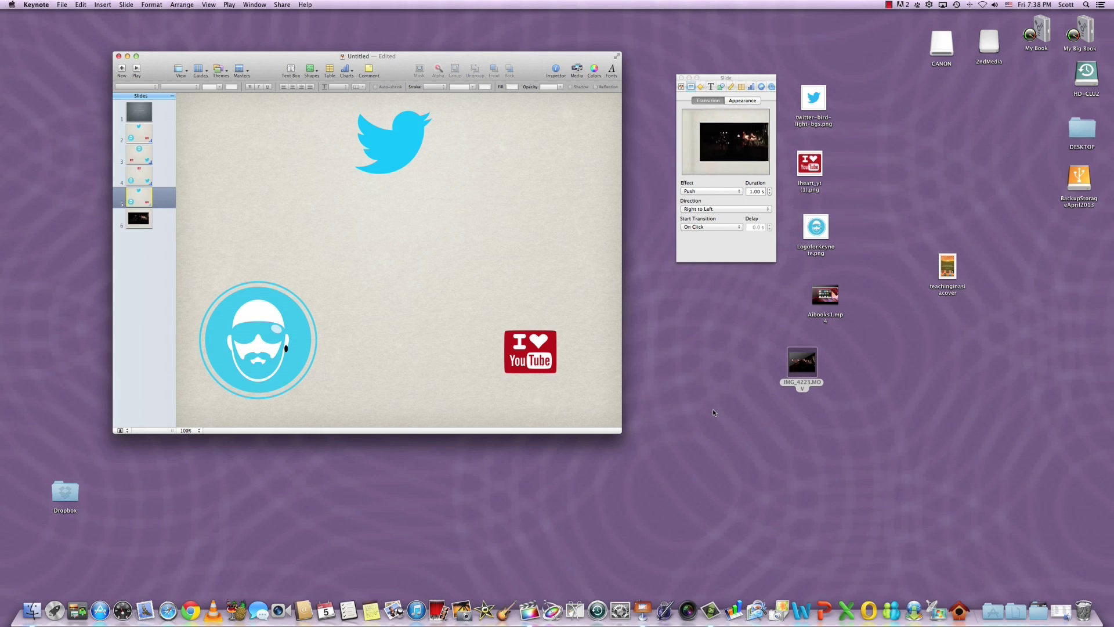
left_click(711, 209)
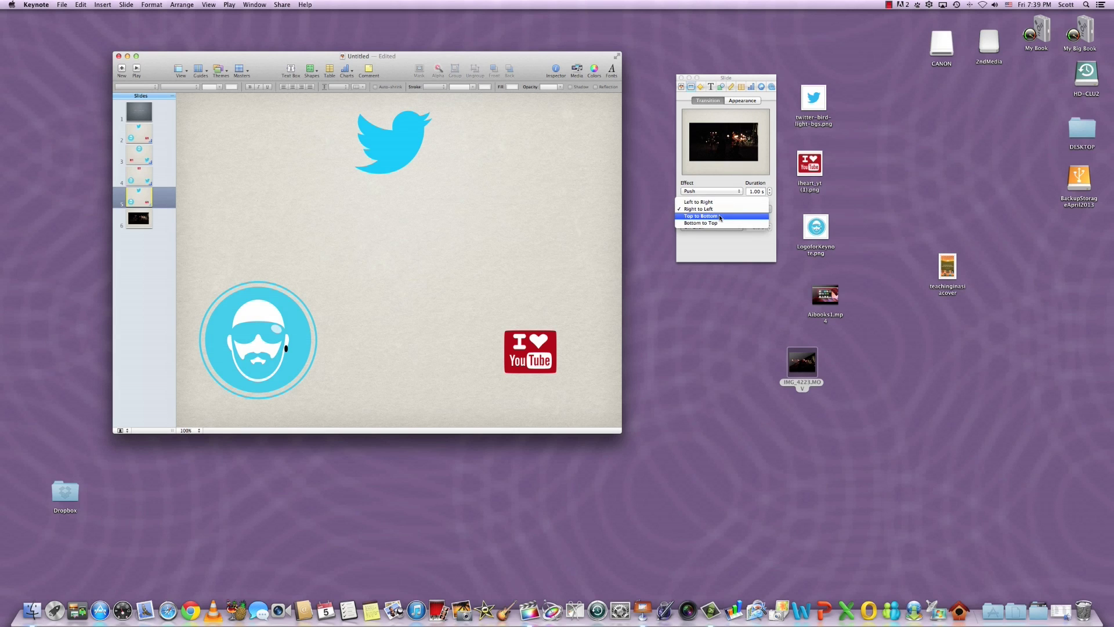
left_click(722, 216)
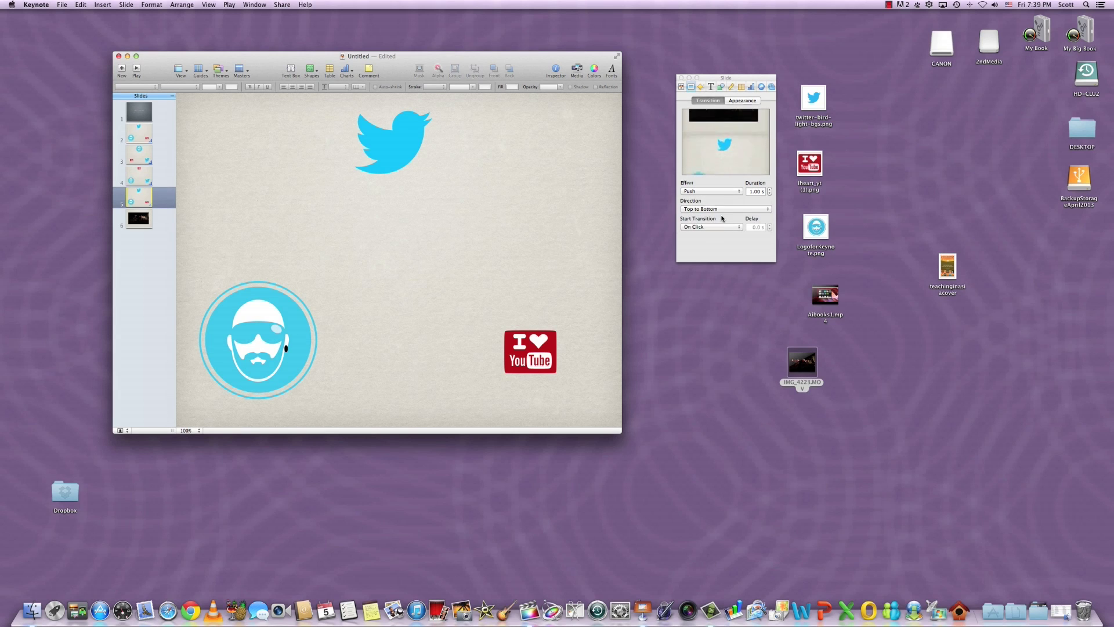
left_click(725, 210)
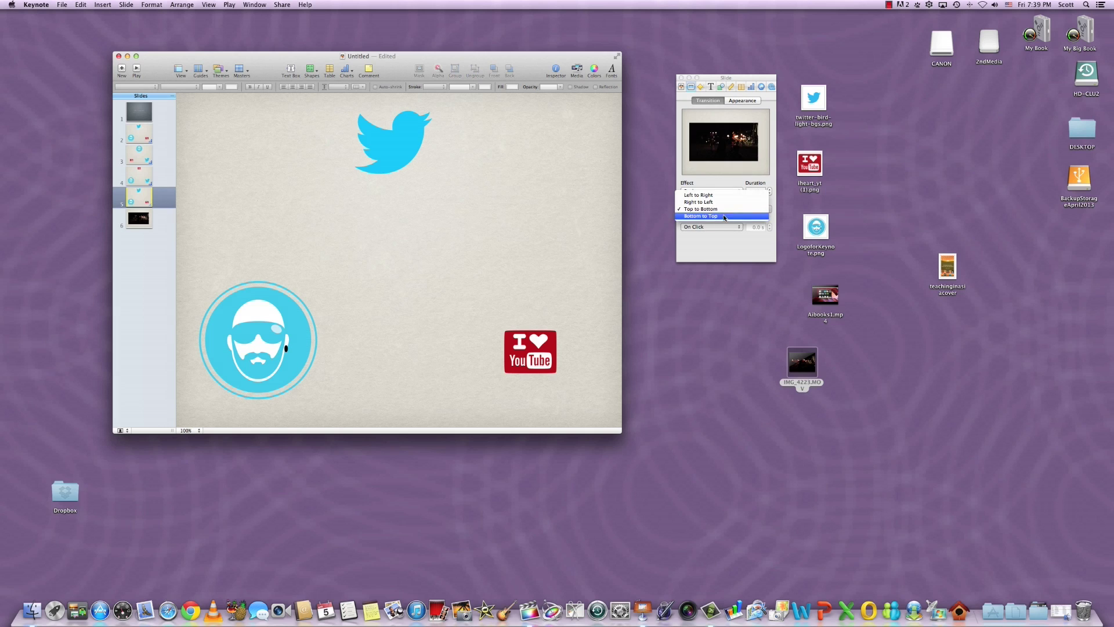
left_click(724, 217)
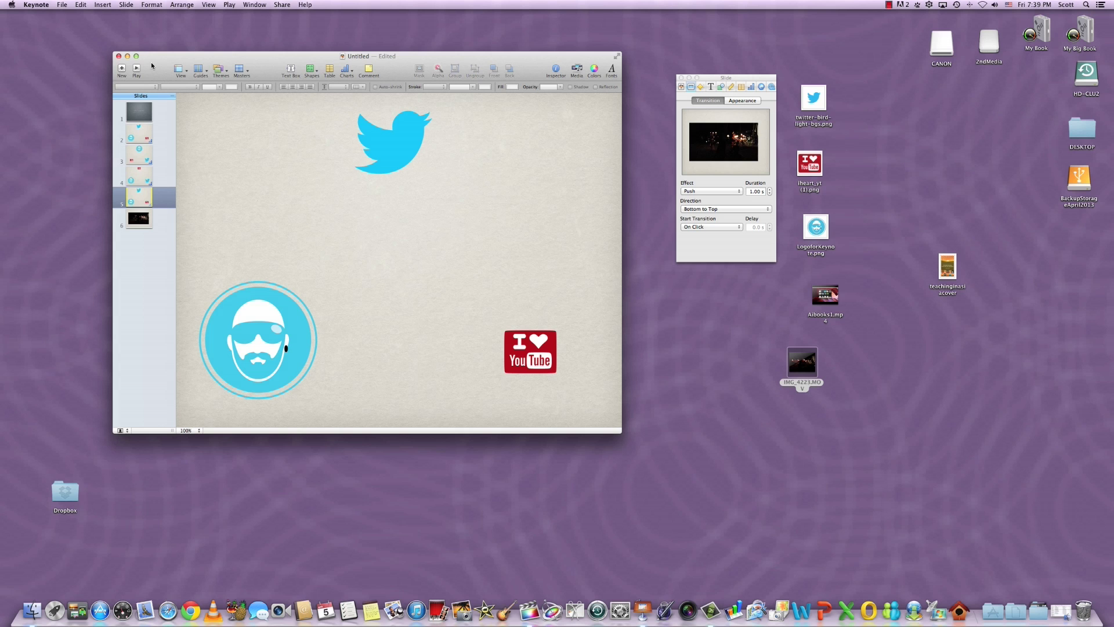
Step: Play the slideshow from slide 1 through to the movie slide, pause the movie and exit the show
left_click(139, 104)
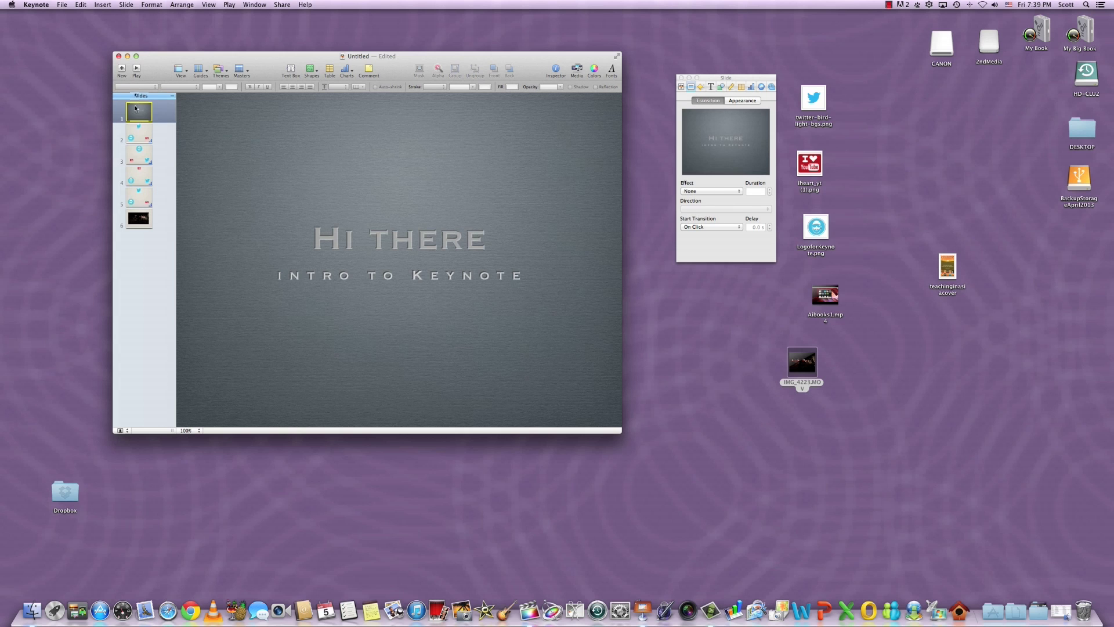
left_click(137, 69)
key("Right")
key("Right")
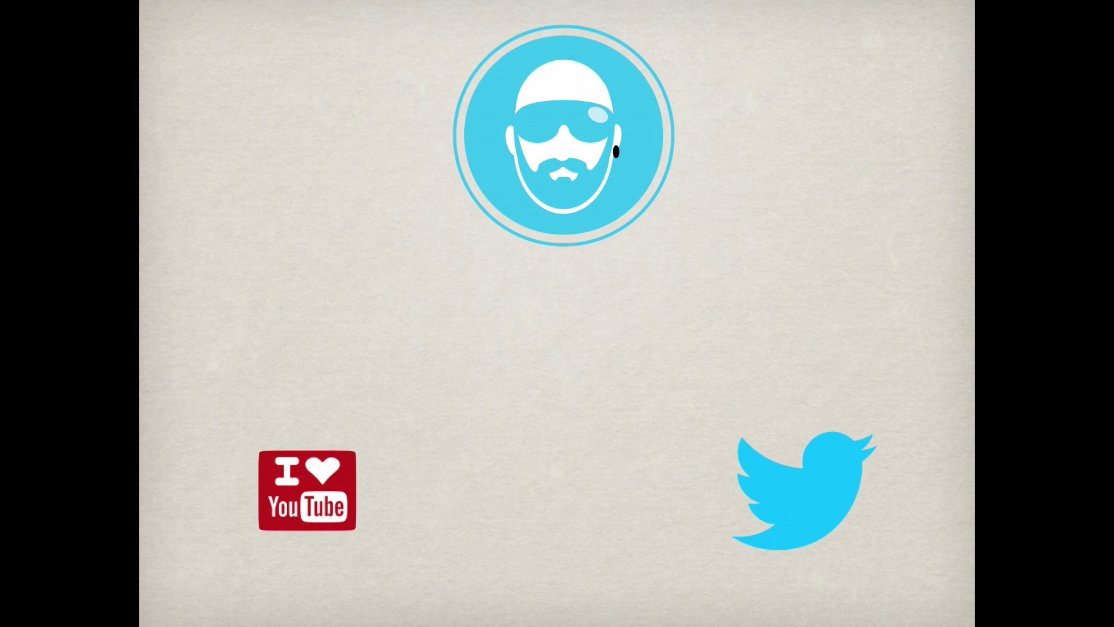
key("Right")
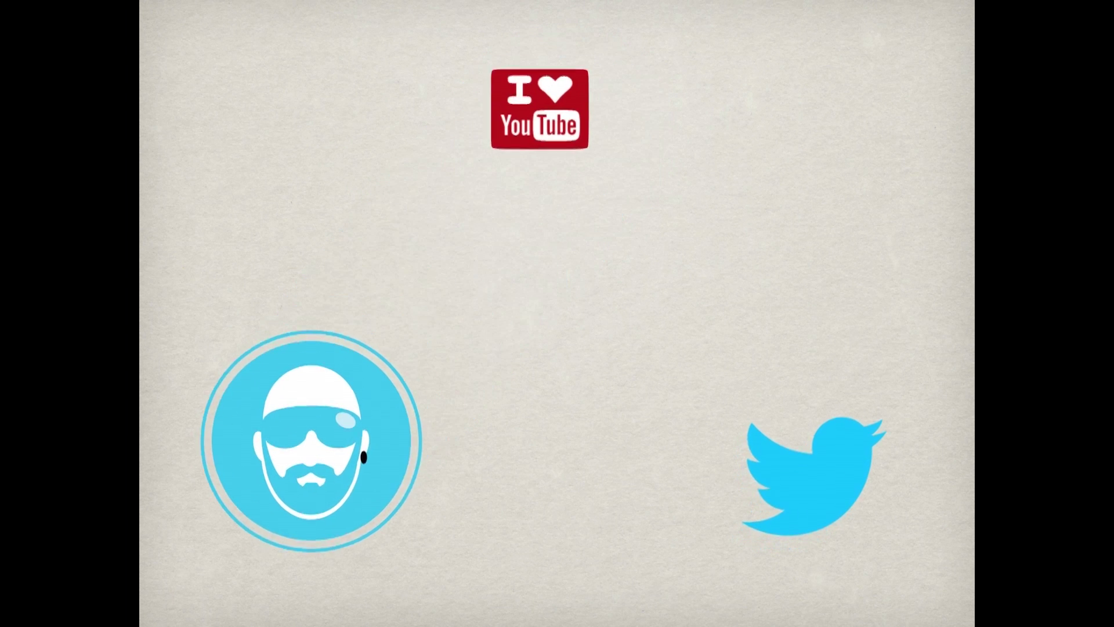
key("Right")
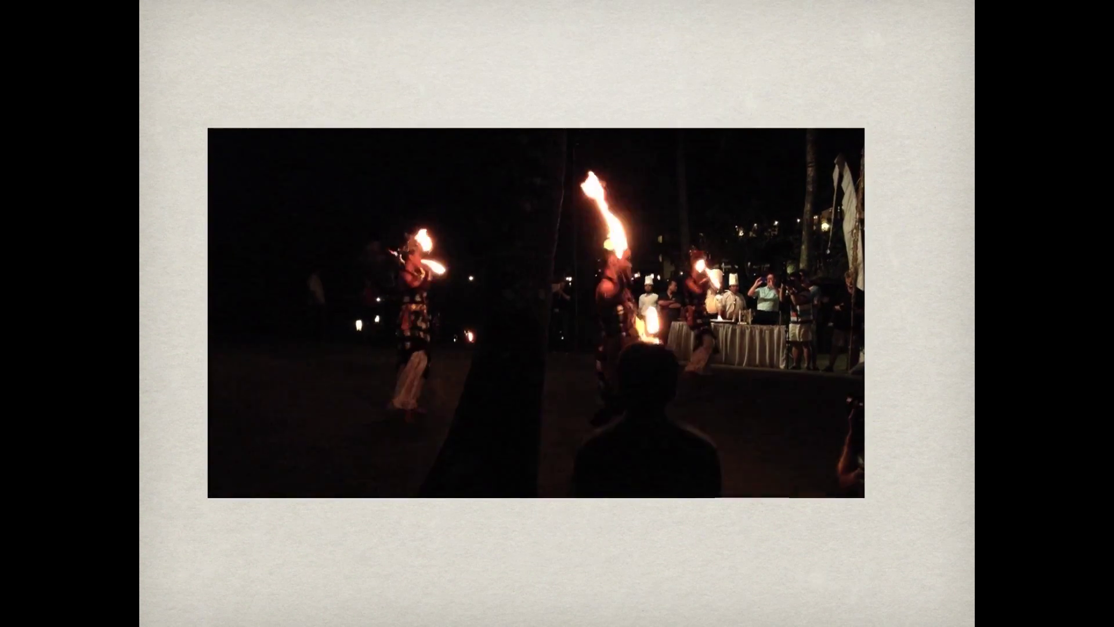
left_click(242, 490)
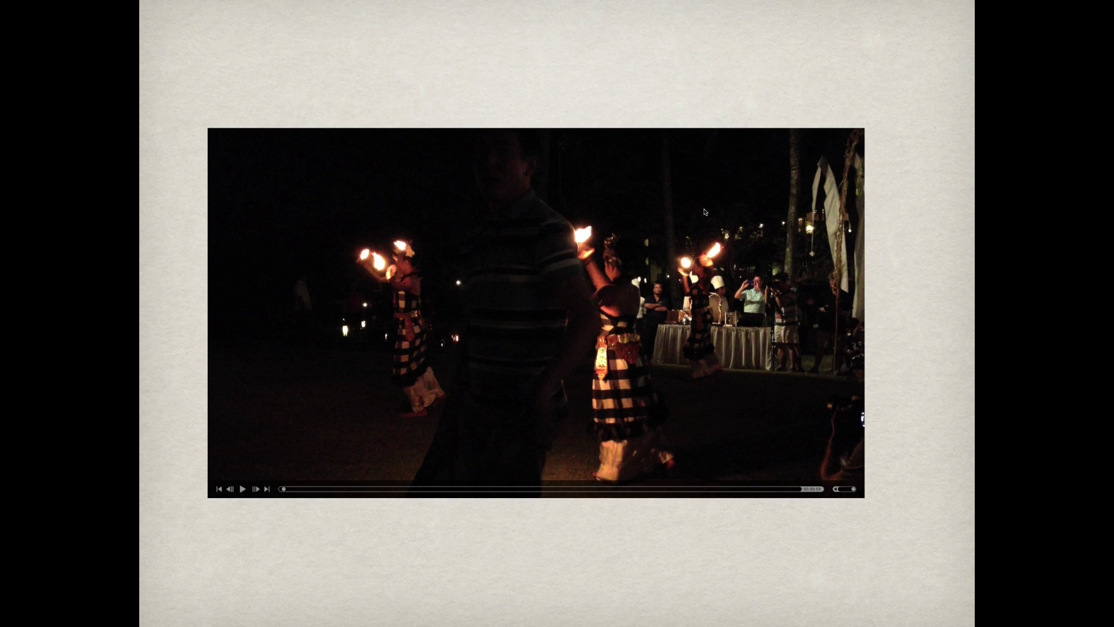
key("Escape")
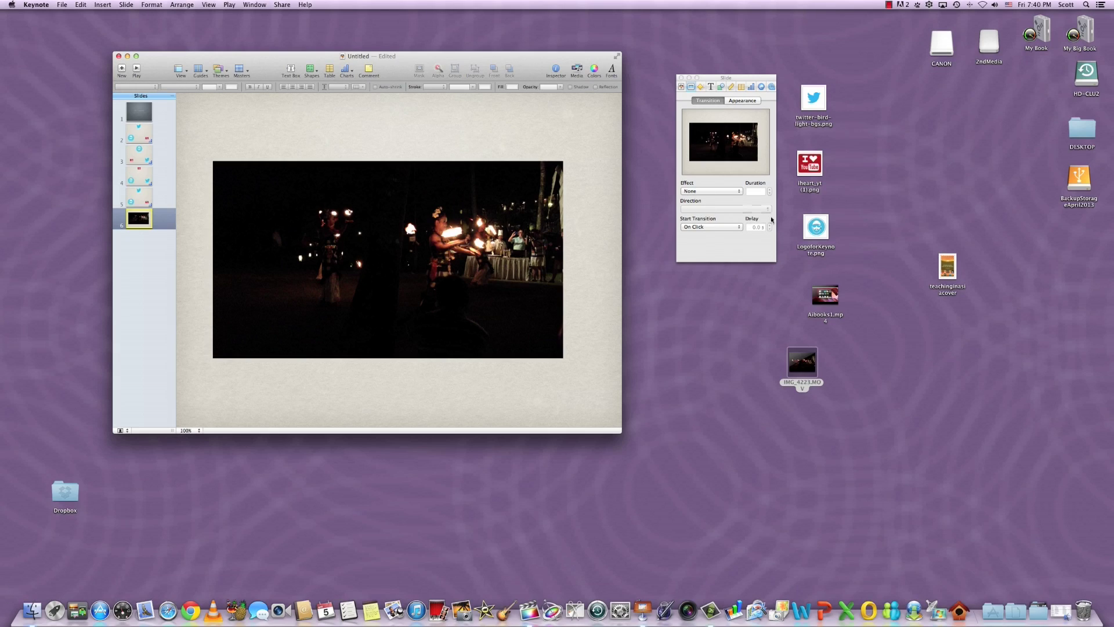
Step: Examine the Action and Build In effect settings for the movie on slide 6
left_click(413, 312)
left_click(701, 86)
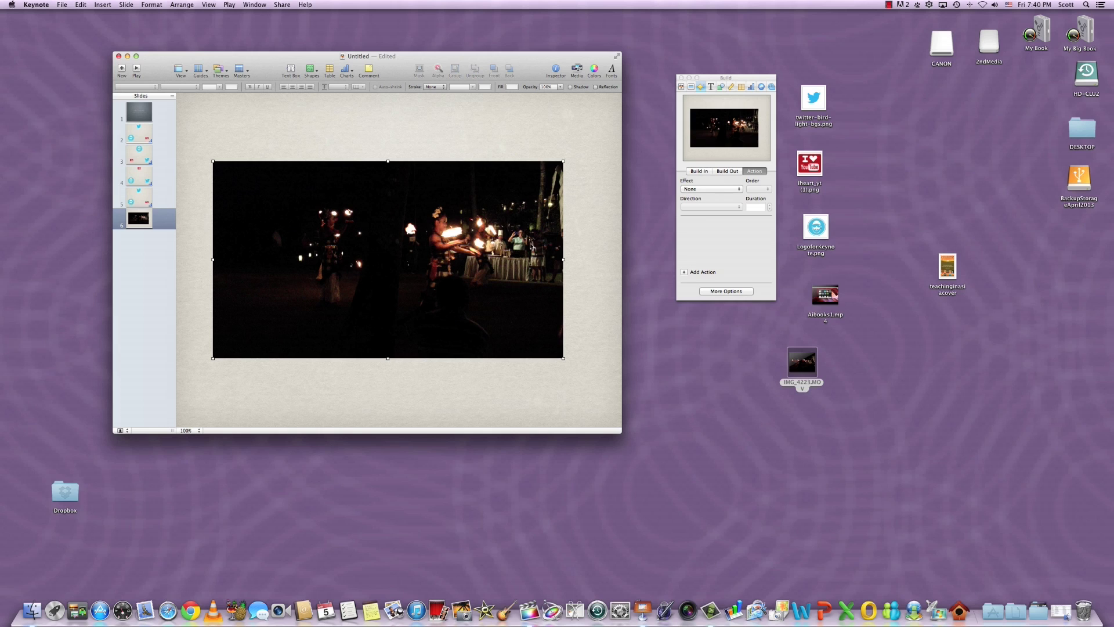
left_click(691, 190)
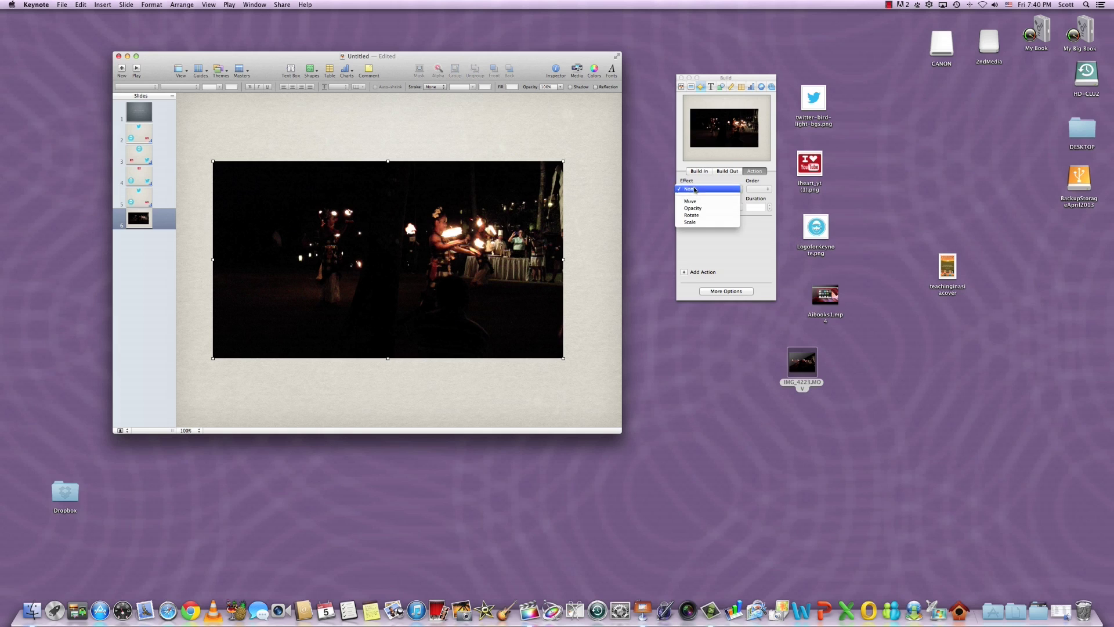
left_click(695, 190)
left_click(712, 173)
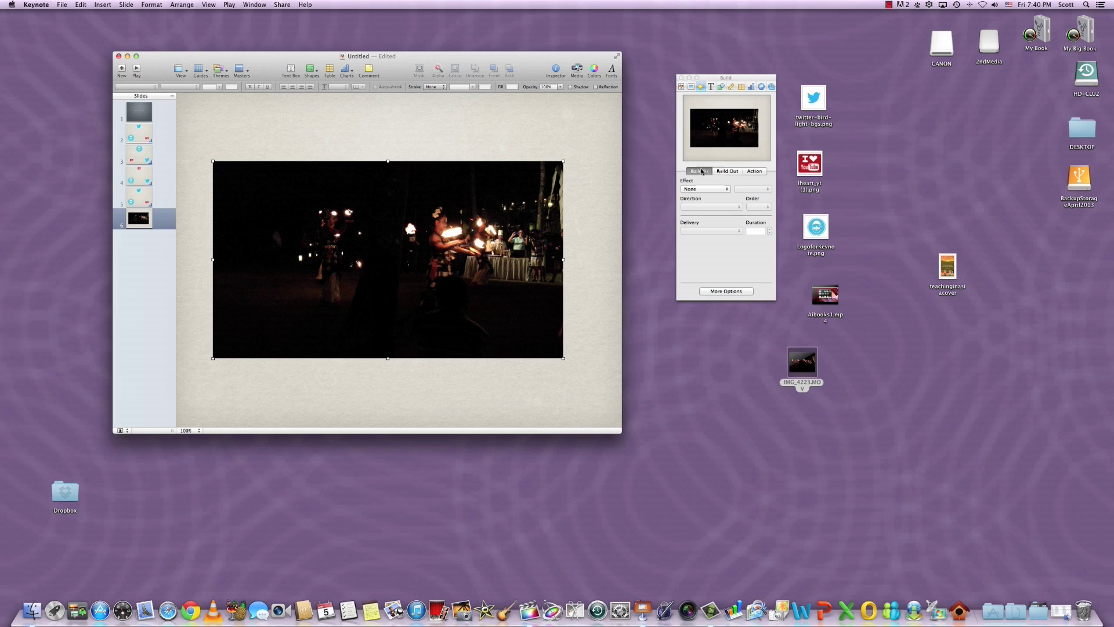
Step: In the movie's QuickTime settings, keep Repeat at None and turn on Start movie on click
left_click(772, 86)
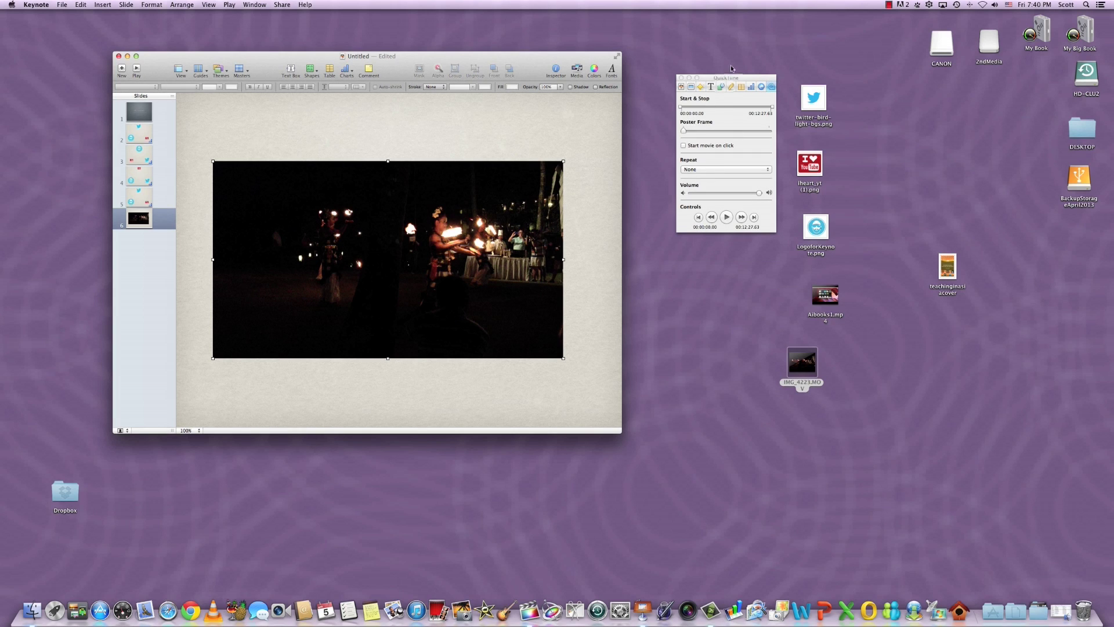
left_click(684, 145)
left_click(684, 145)
left_click(716, 174)
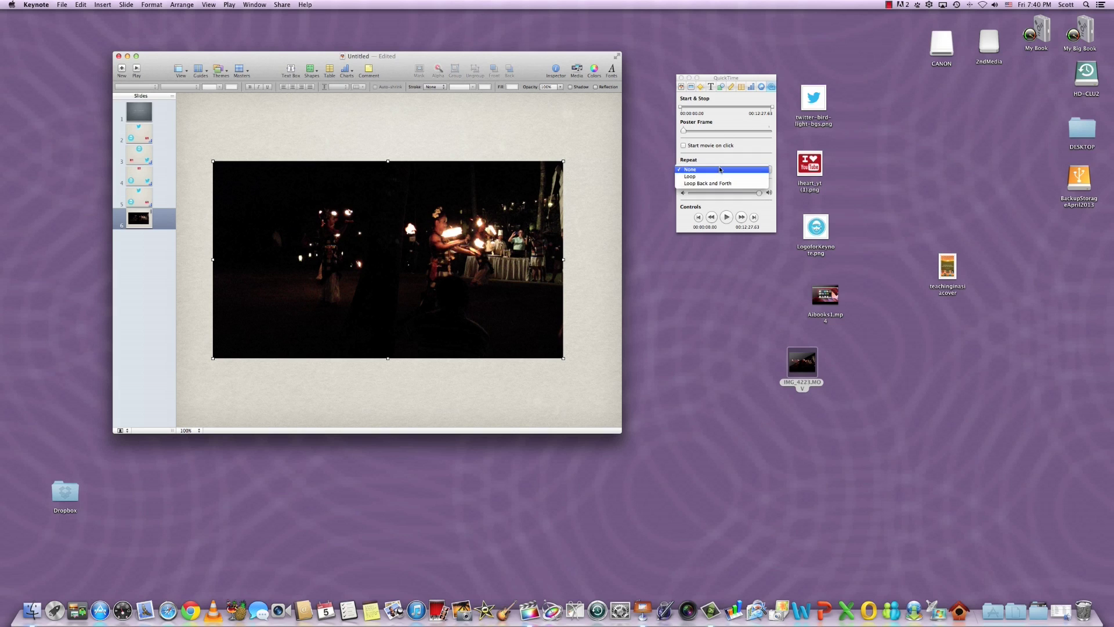
left_click(698, 169)
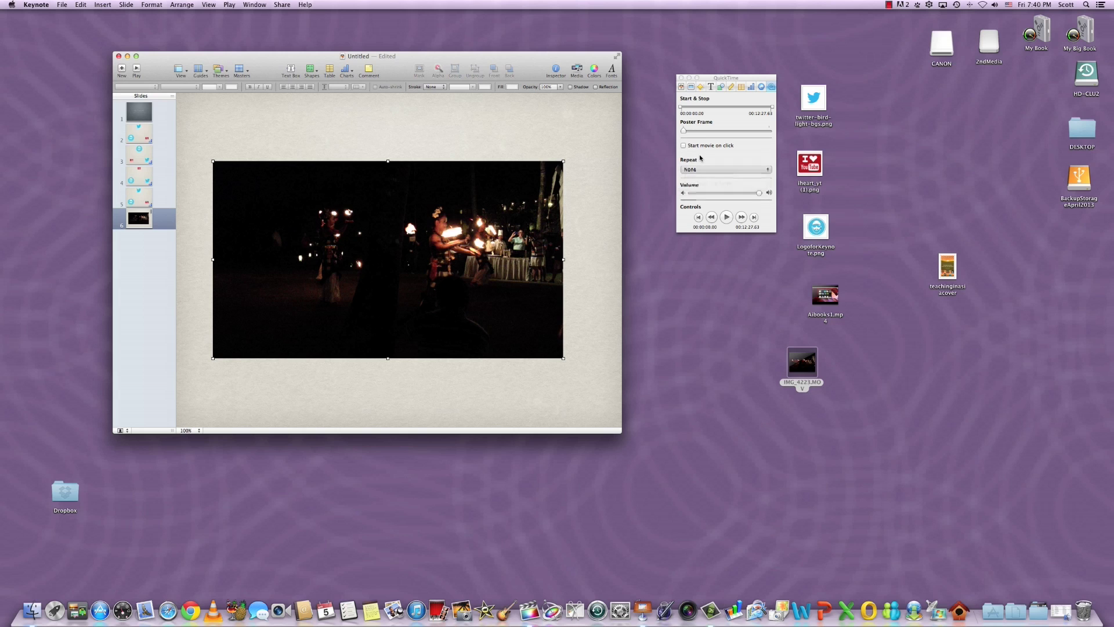
left_click(683, 146)
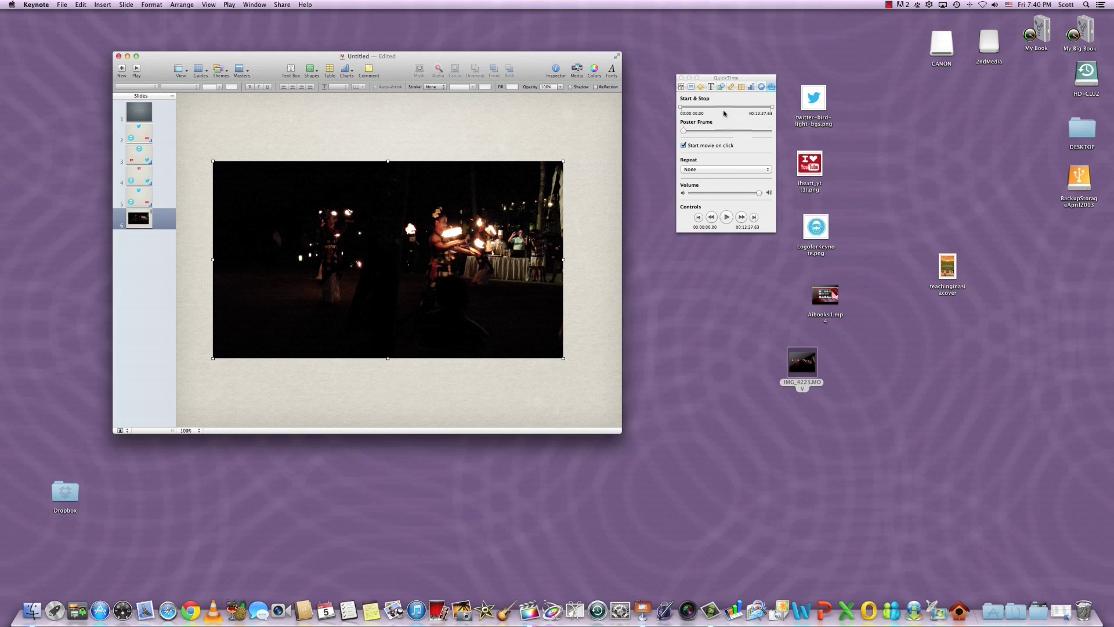
Step: Trim the slide 6 movie to start at 00:03:58.31 and stop at 00:04:07.43
left_click_drag(681, 109, 712, 110)
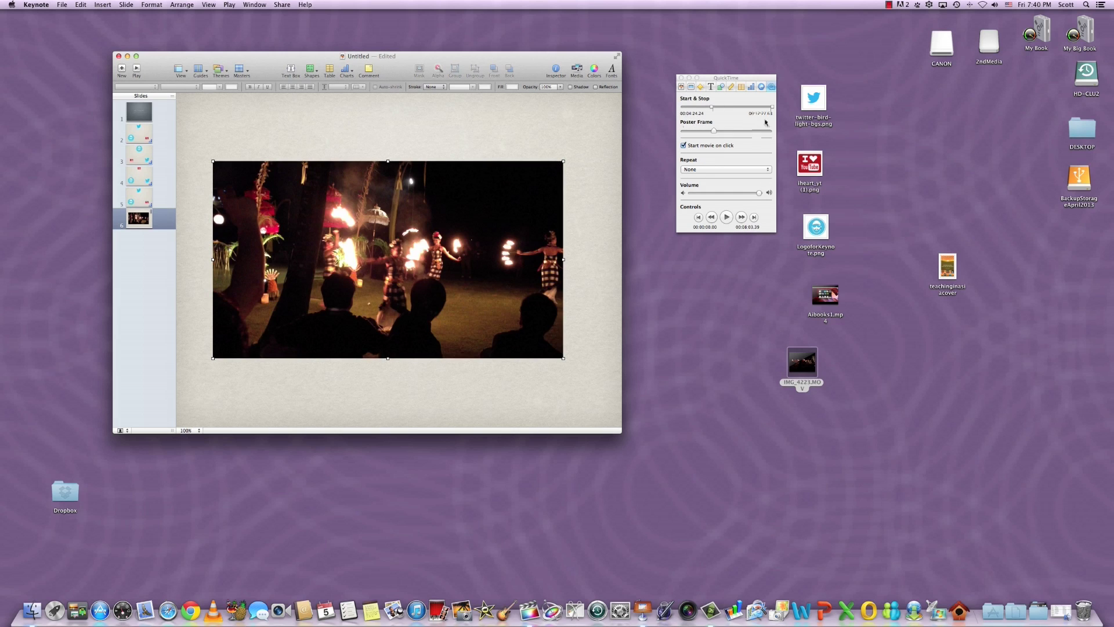
left_click_drag(772, 107, 708, 109)
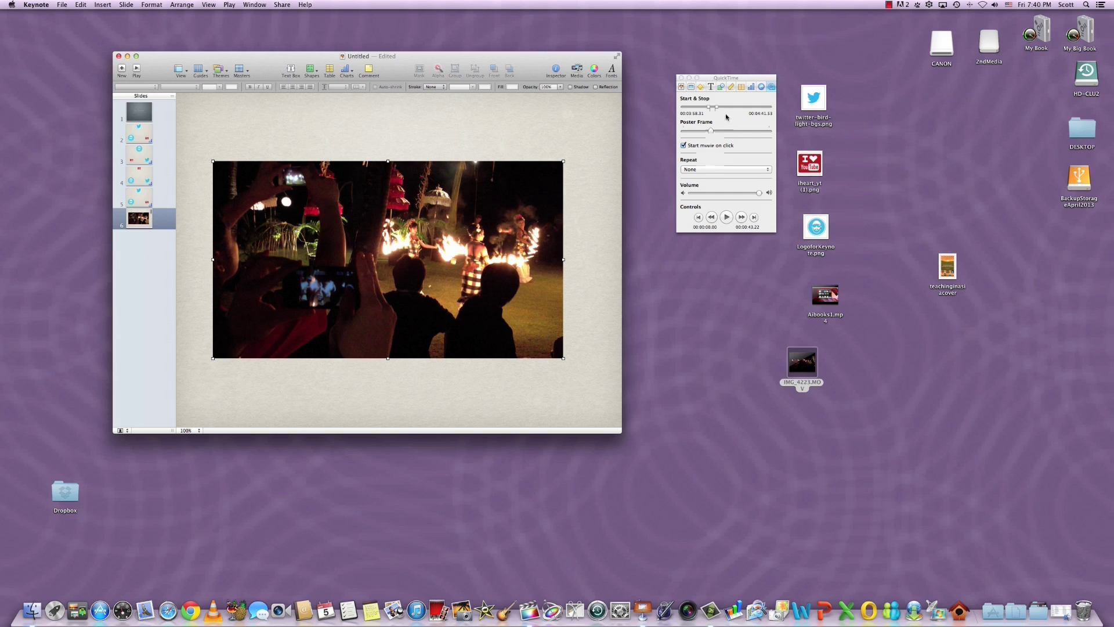
left_click_drag(716, 106, 712, 109)
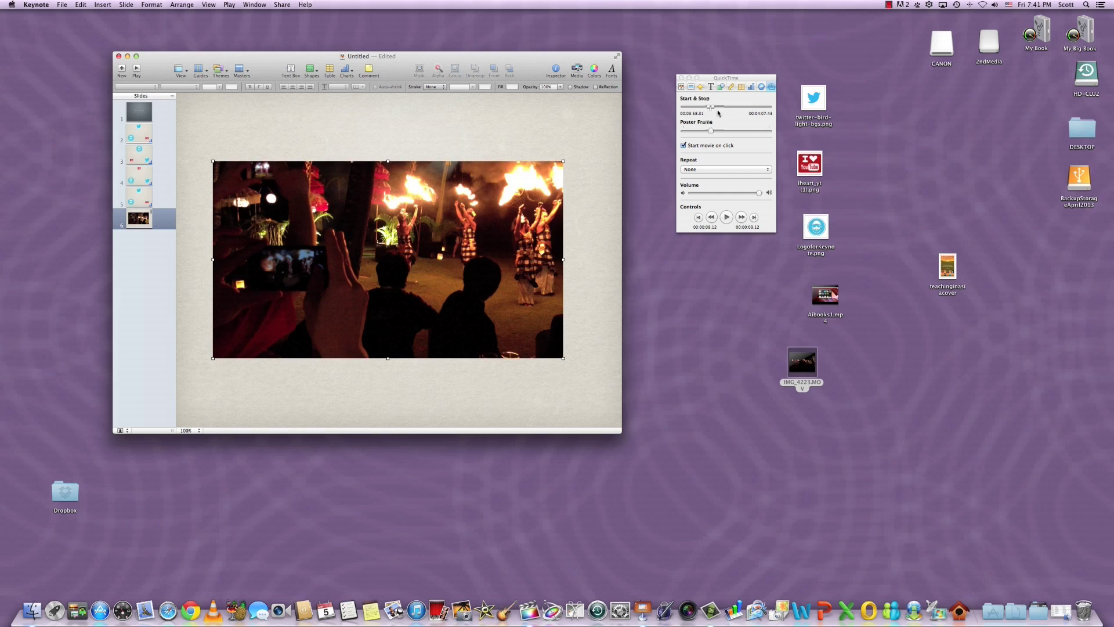
Step: Set the movie's Repeat option to Loop Back and Forth and preview the slideshow from slide 4
left_click(714, 170)
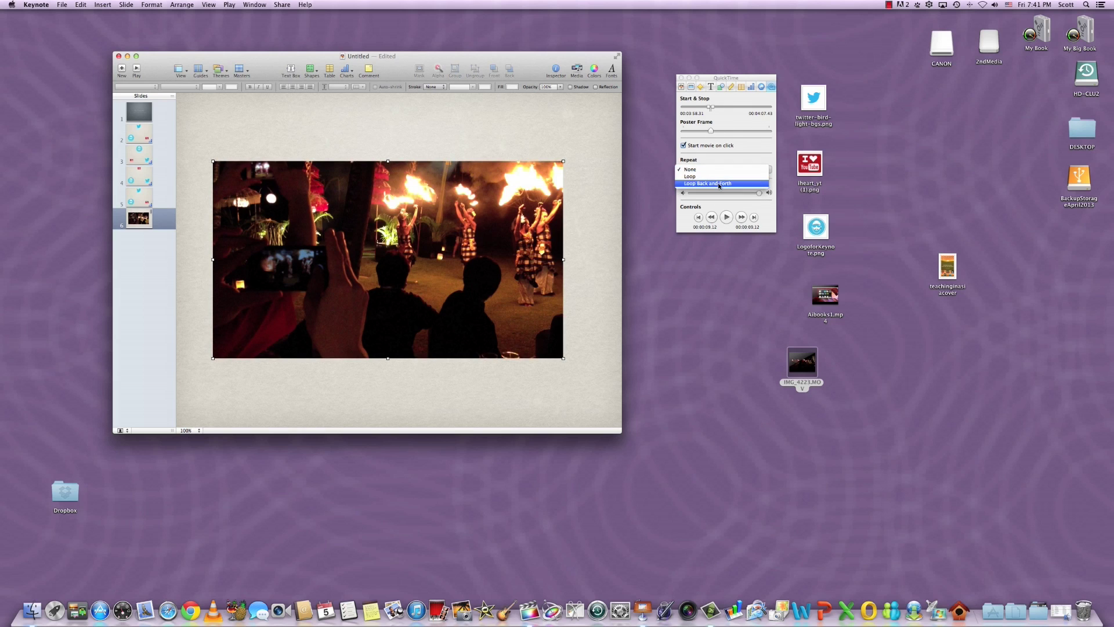
left_click(719, 184)
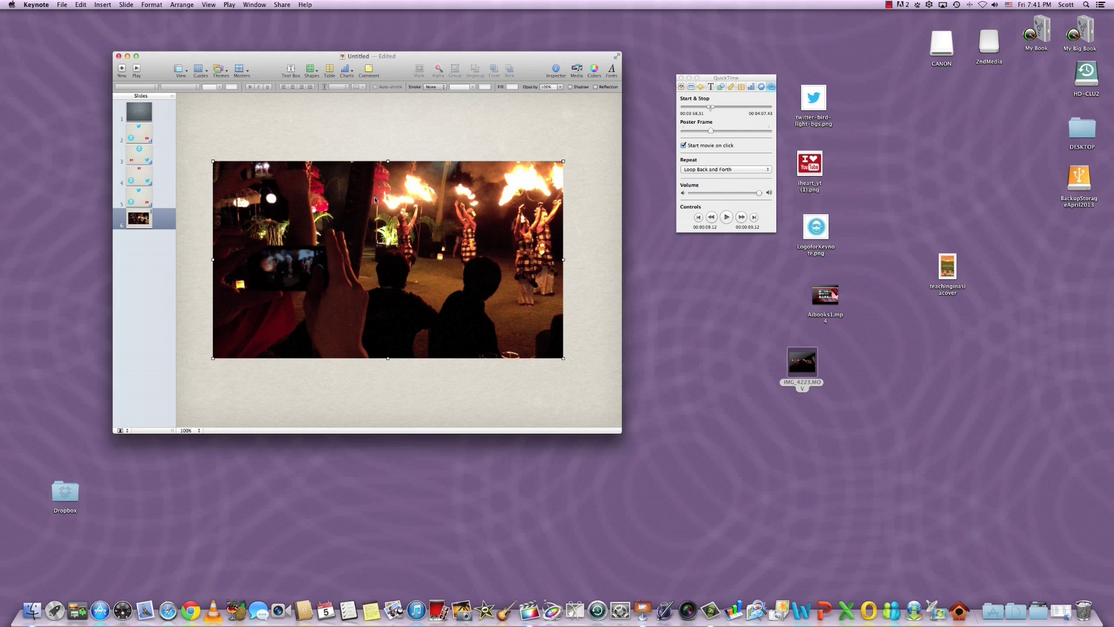
left_click(139, 174)
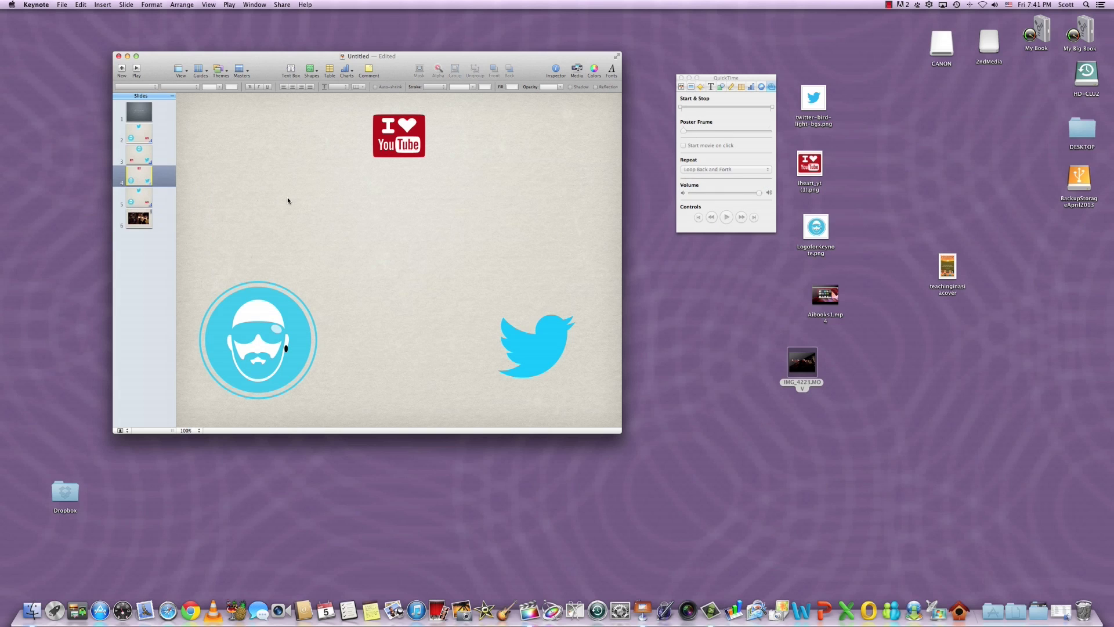
left_click(137, 69)
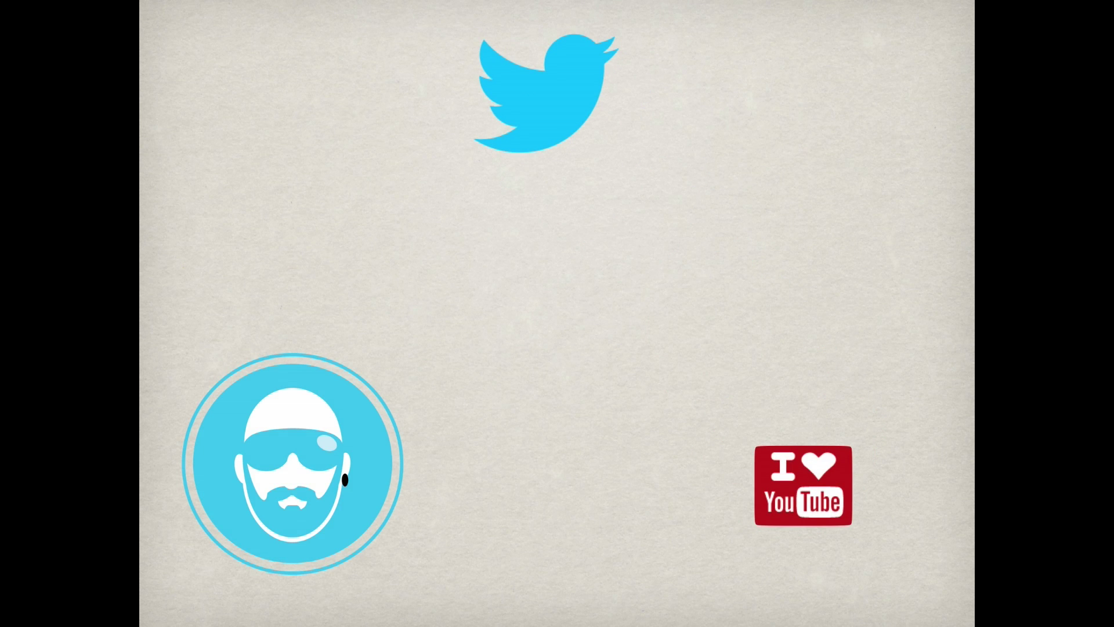
key("Right")
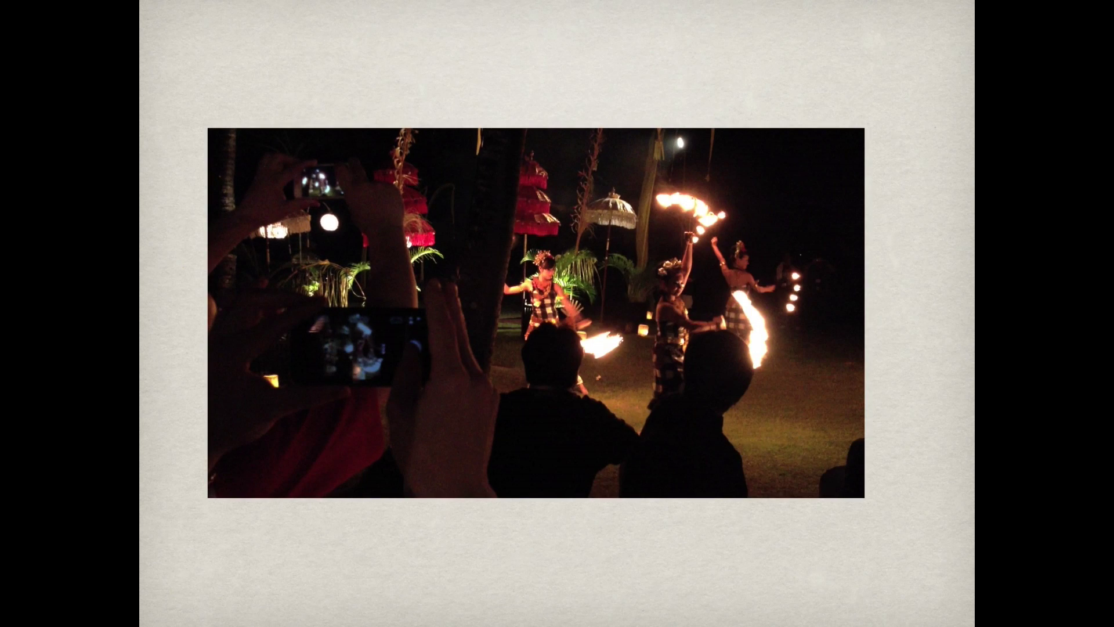
key("Escape")
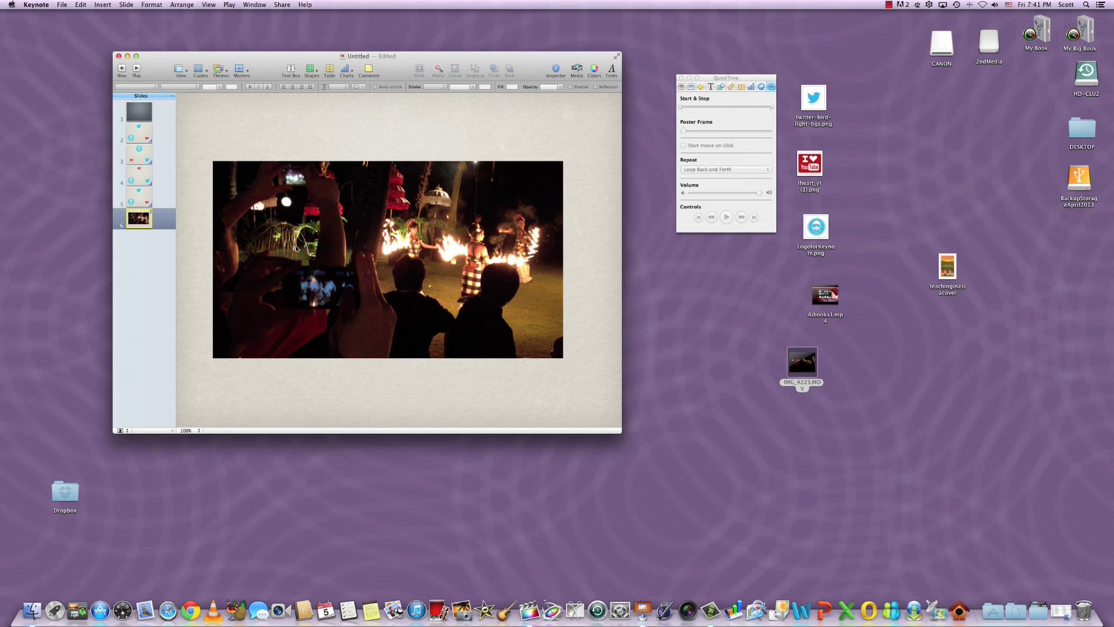
Step: Set the Repeat option of the slide 6 movie to None
left_click(296, 248)
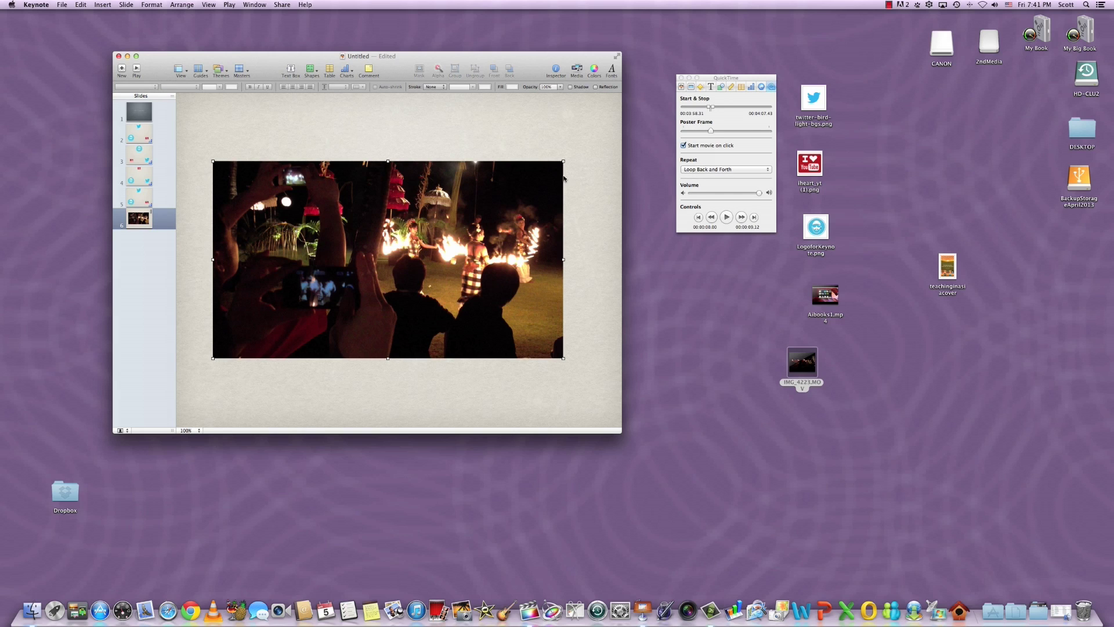
left_click(704, 169)
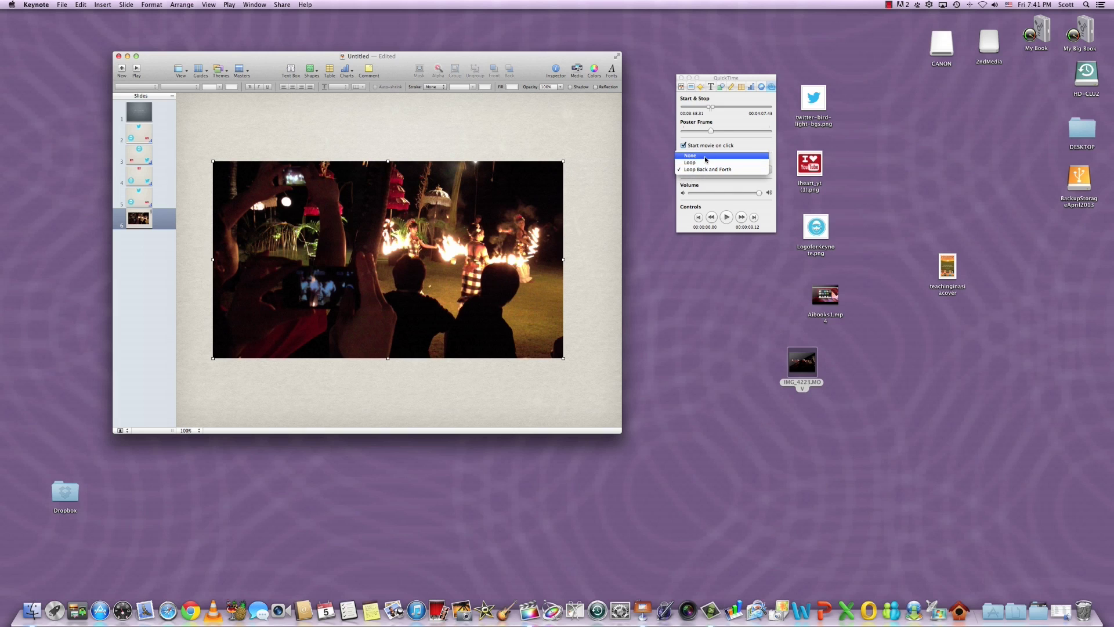
left_click(706, 160)
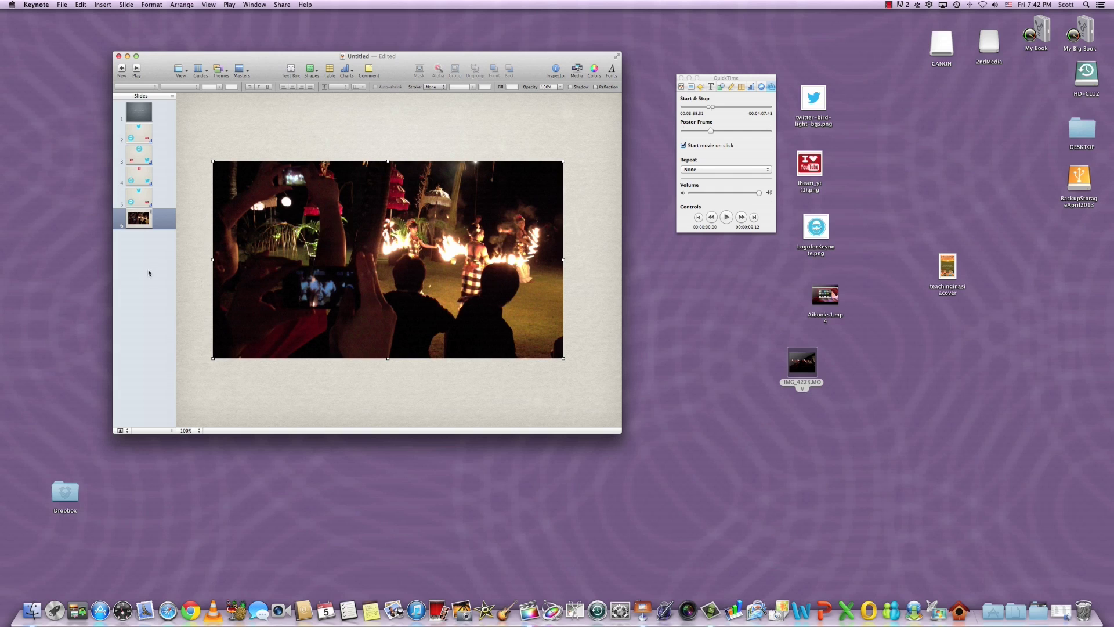
Step: Insert the desktop image LogoforKeynote.png on slide 6, overlapping the lower part of the movie
left_click(142, 251)
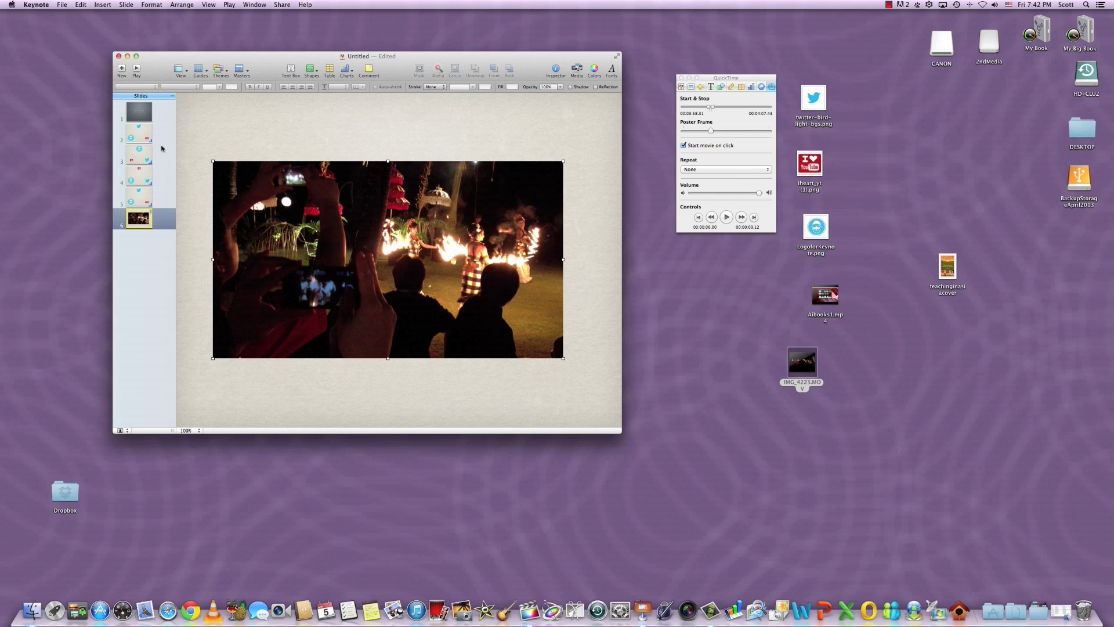
left_click(816, 228)
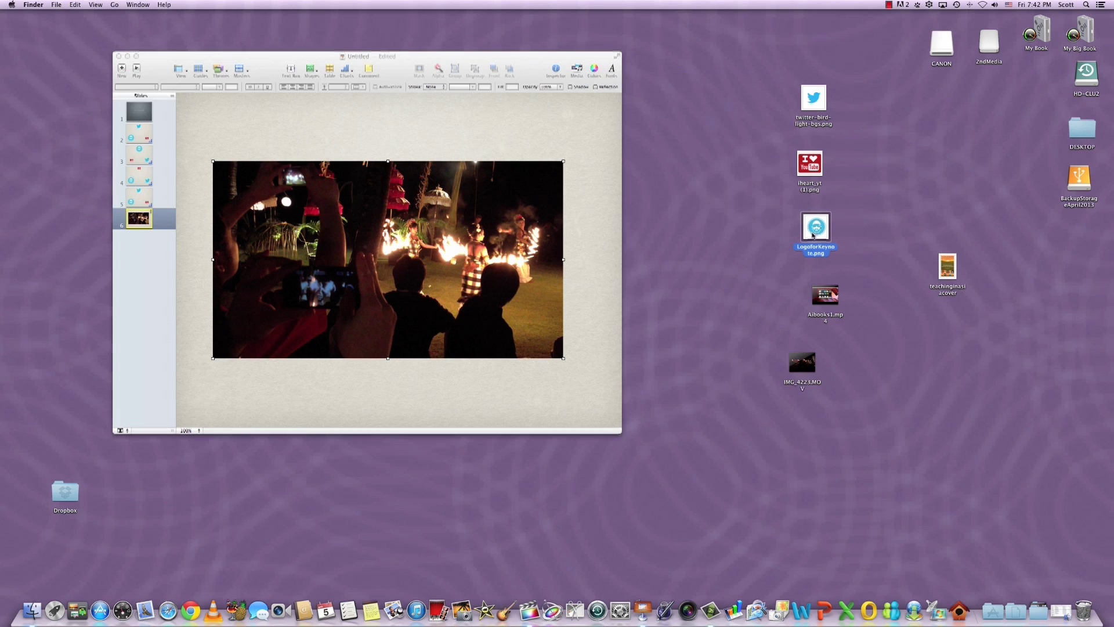
left_click_drag(816, 227, 383, 425)
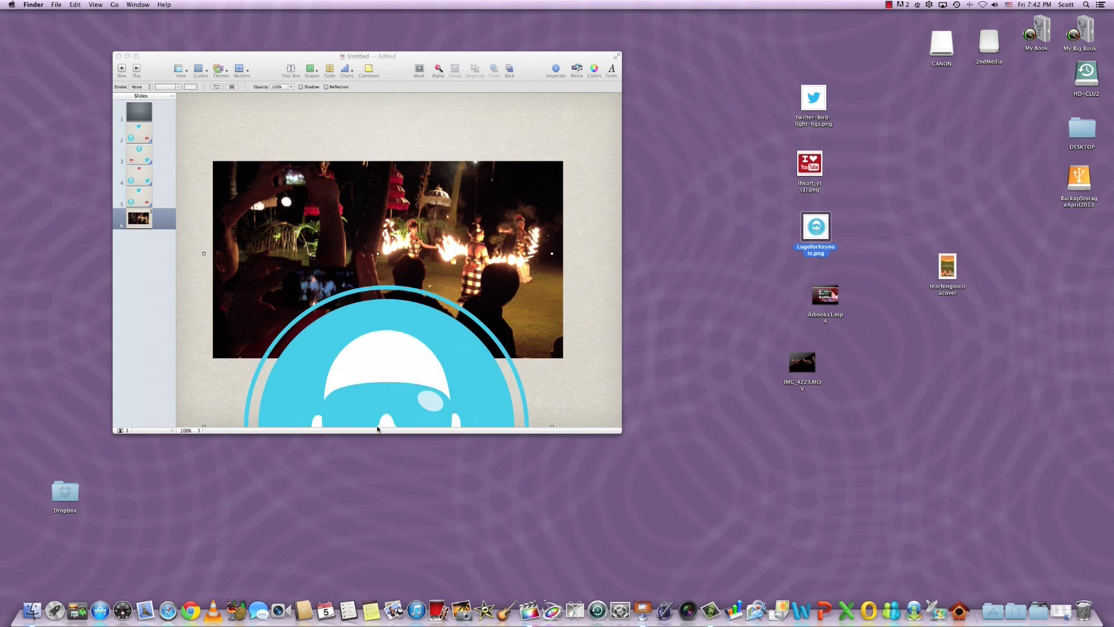
Step: Shift the logo slightly down on slide 6 and send it to the back, behind the movie
mouse_move(407, 335)
left_mouse_down()
mouse_move(410, 313)
mouse_move(412, 342)
left_mouse_up()
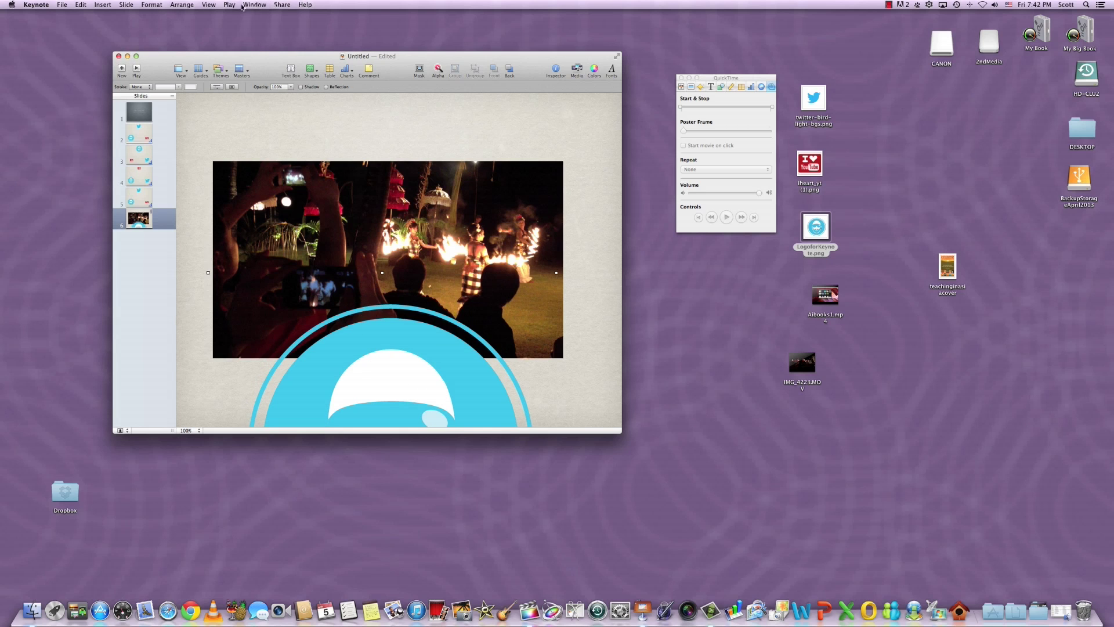
left_click(181, 5)
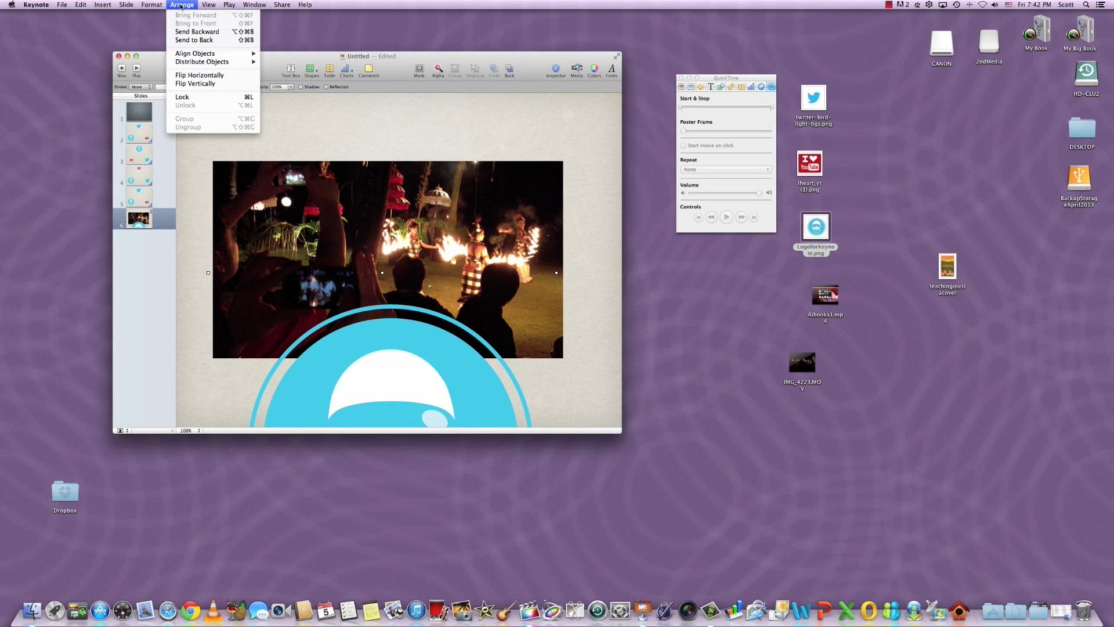
left_click(195, 42)
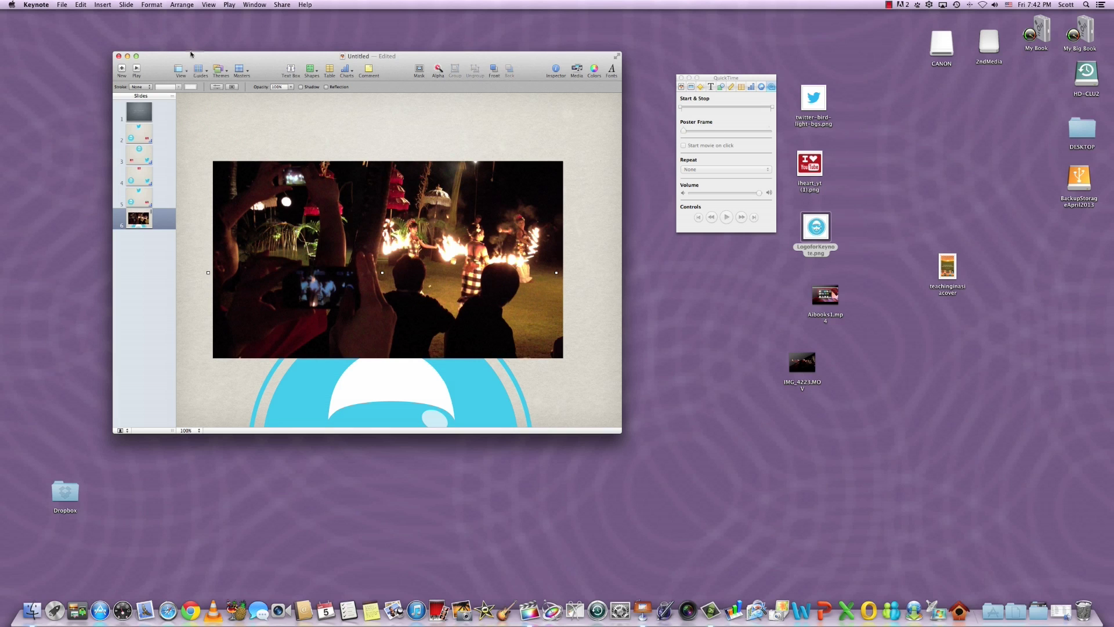
Step: Add a new slide 7 after the movie slide and delete its title and bullet text placeholders
left_click(124, 70)
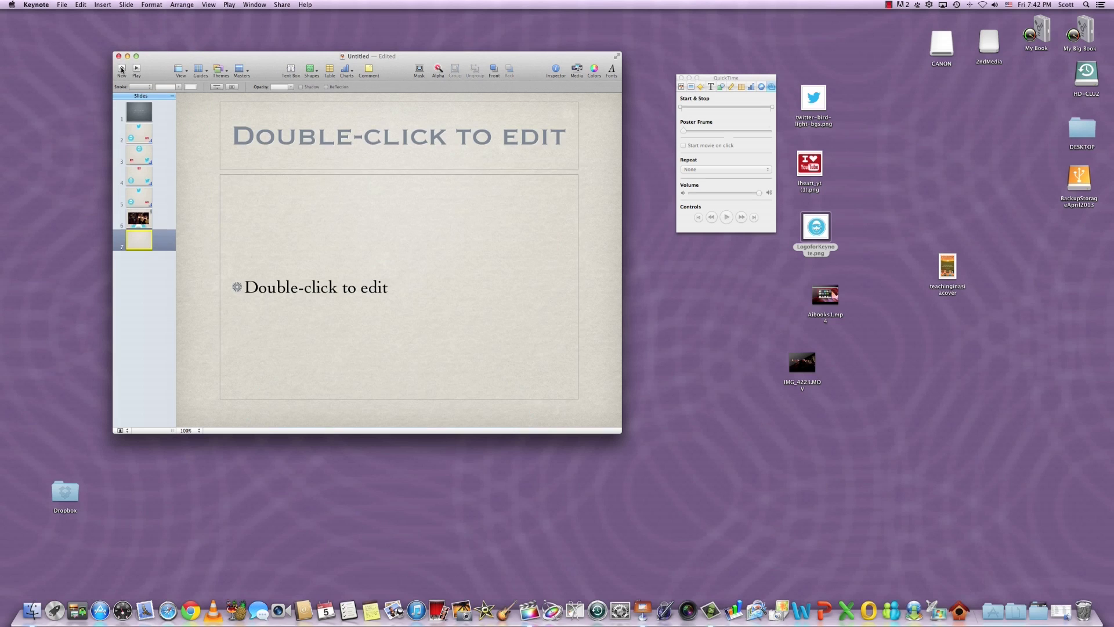
left_click(311, 110)
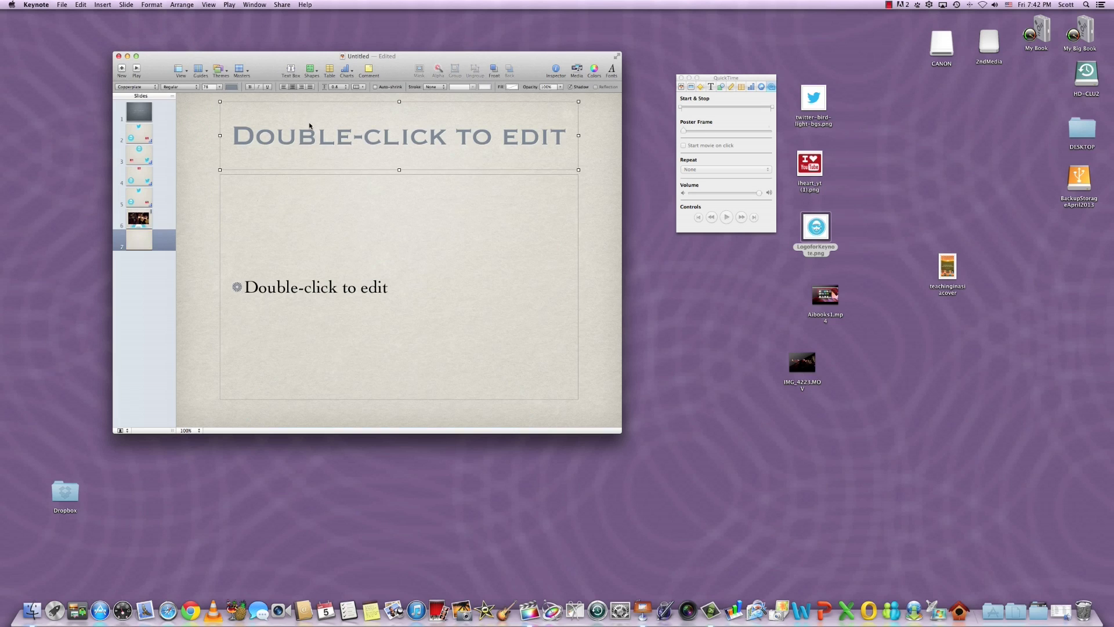
key("Delete")
left_click(270, 279)
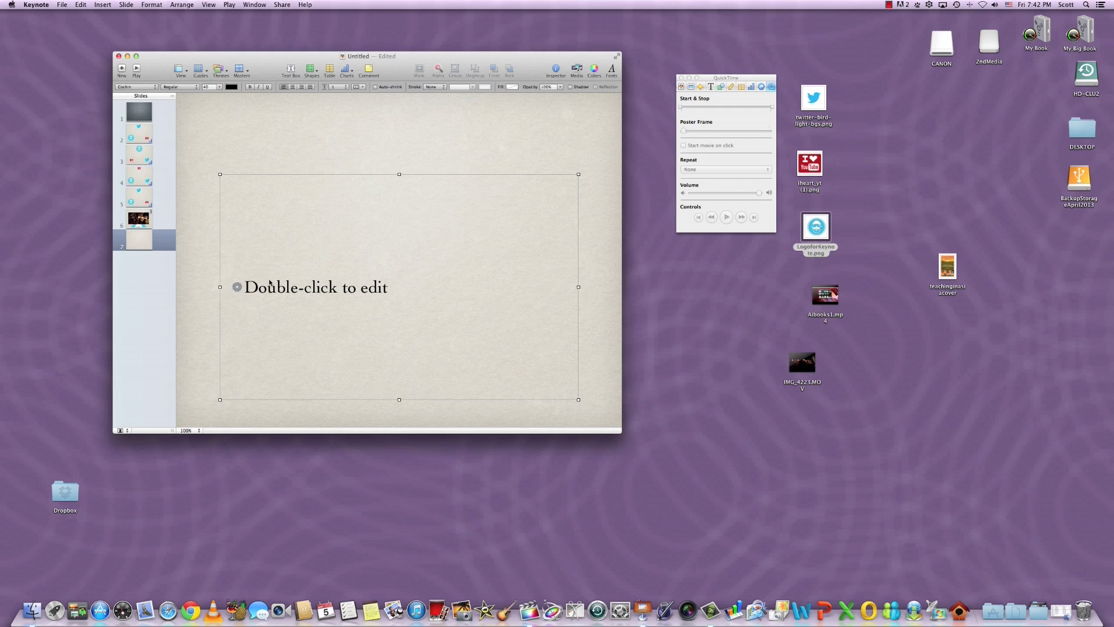
key("Delete")
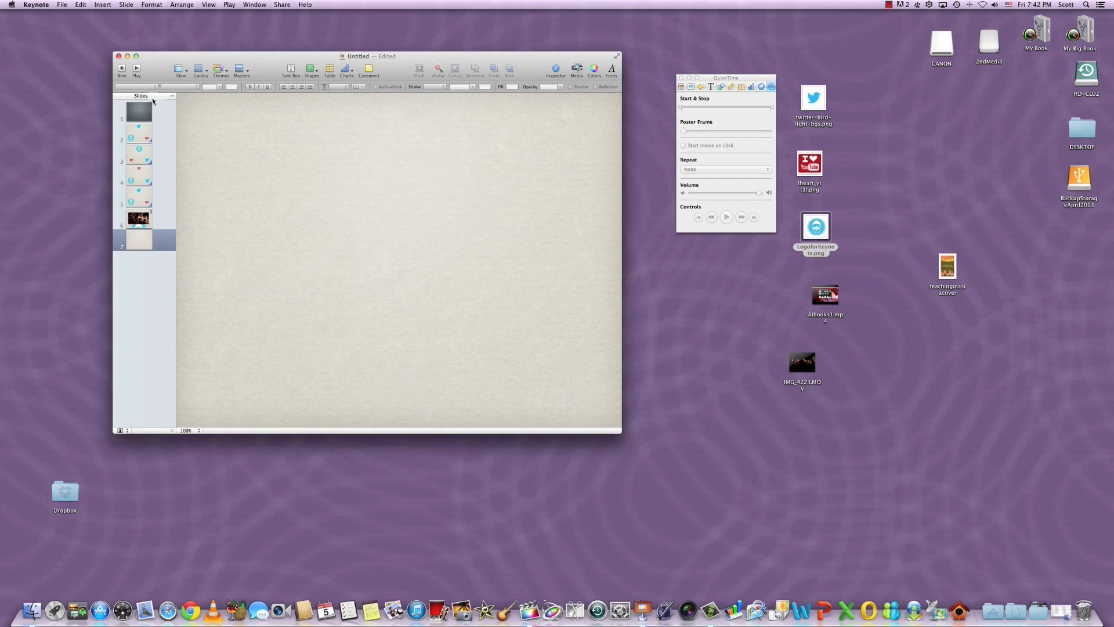
Step: Reveal the master slides above the slide list and hide them again
left_click_drag(163, 97, 167, 286)
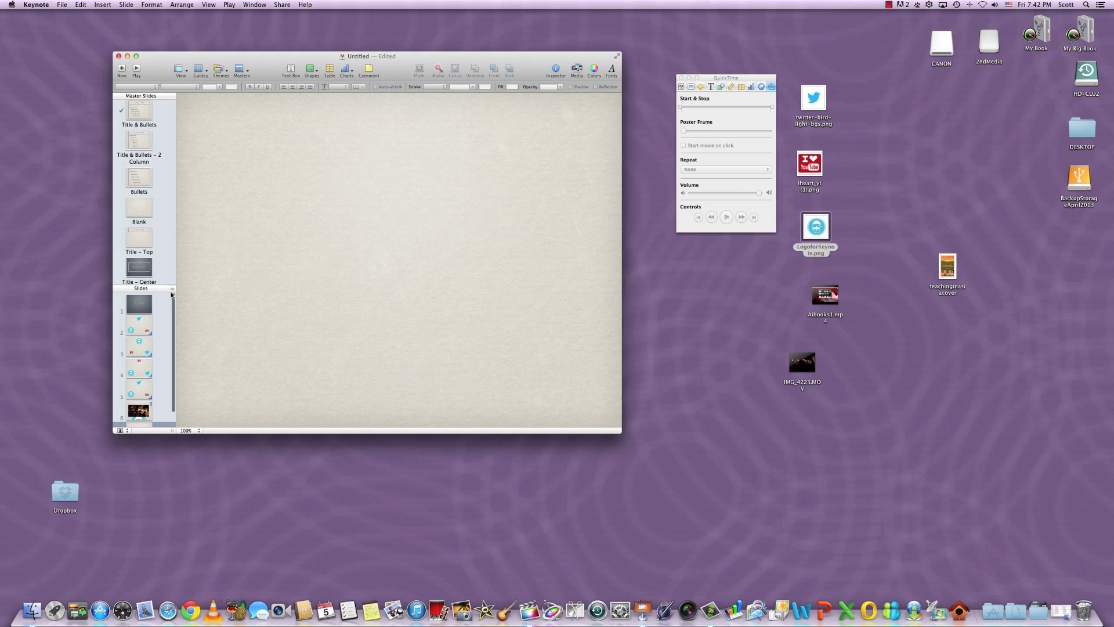
left_click_drag(172, 288, 158, 89)
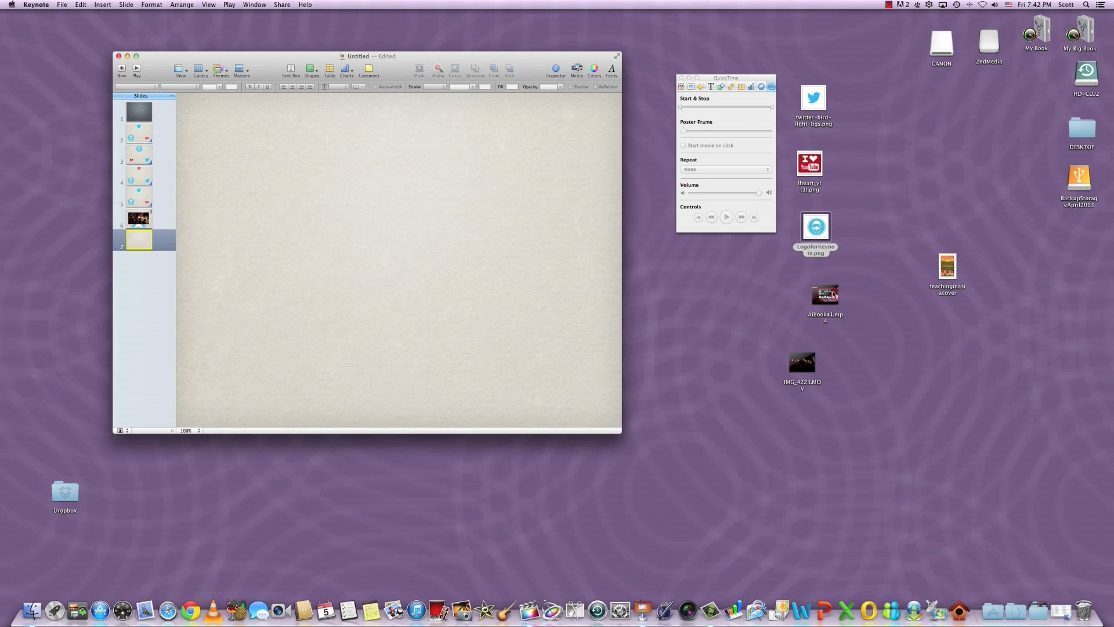
Step: Insert the desktop image LogoforKeynote.png on slide 7, positioned so its upper half runs off the slide's upper edge, in line with slide 6's logo
left_click(818, 231)
left_click_drag(817, 230, 377, 149)
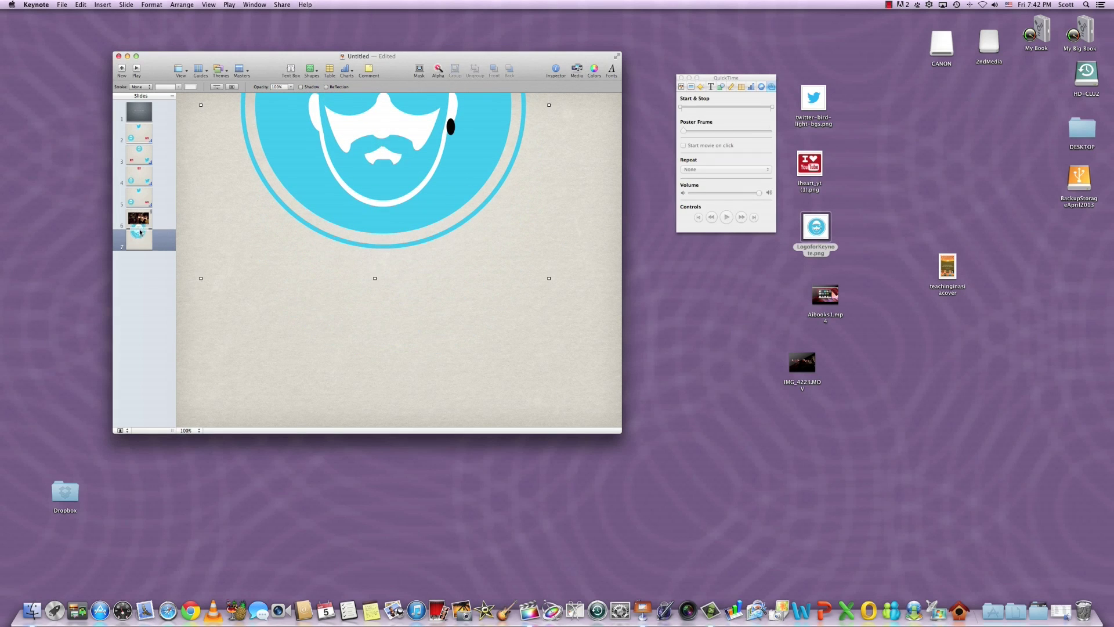
left_click(139, 219)
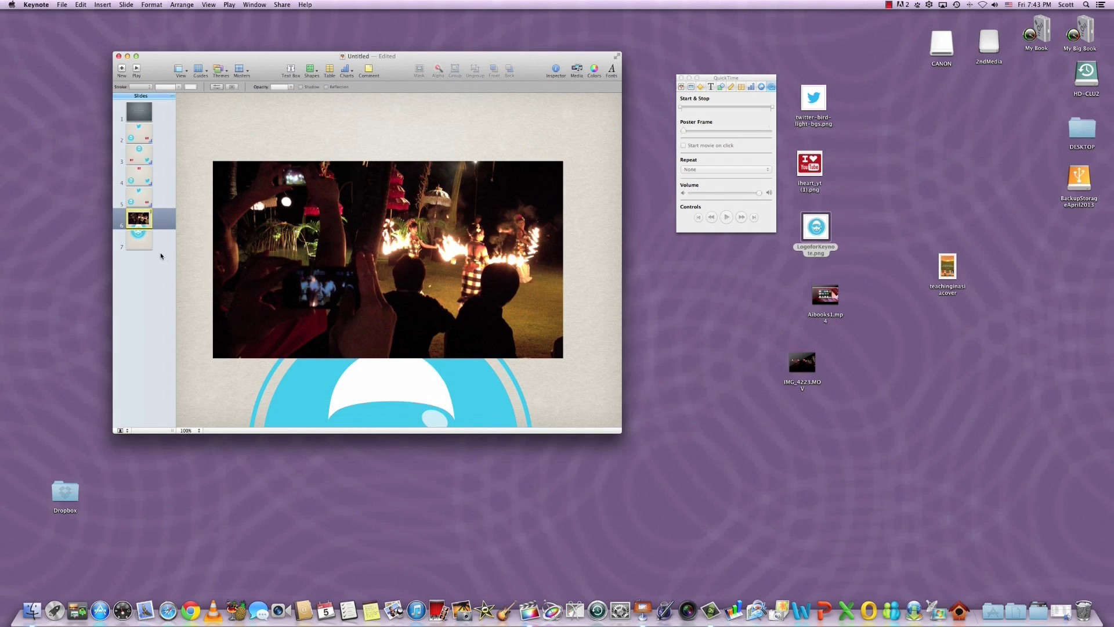
left_click(140, 243)
mouse_move(374, 173)
left_mouse_down()
mouse_move(373, 154)
mouse_move(389, 160)
left_mouse_up()
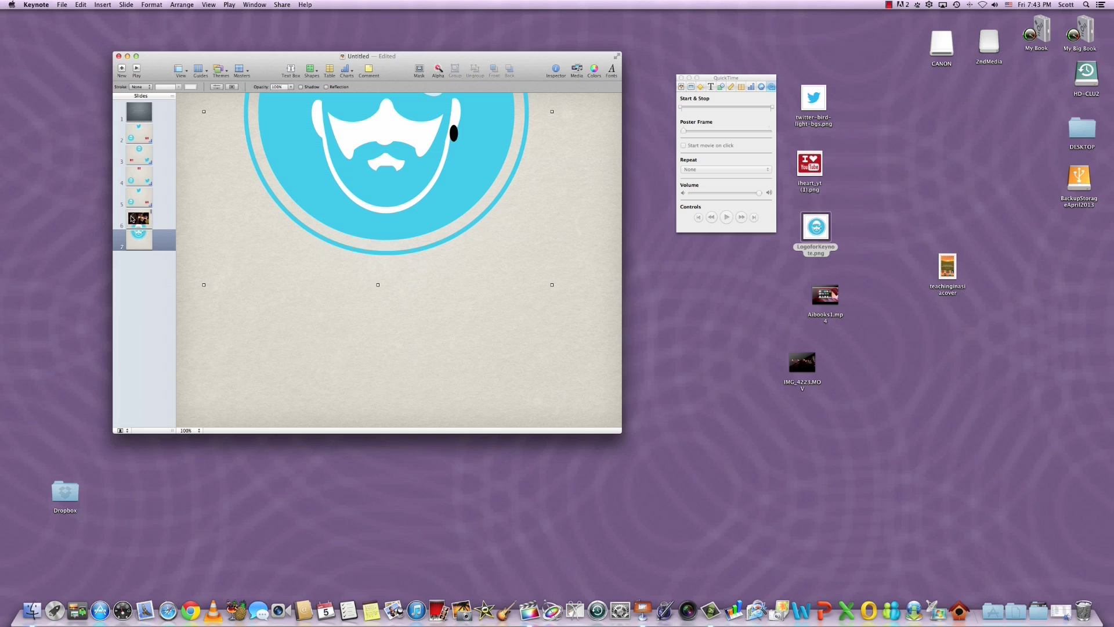
Step: Give slide 6 a Push transition with the direction Bottom to Top
key("Up")
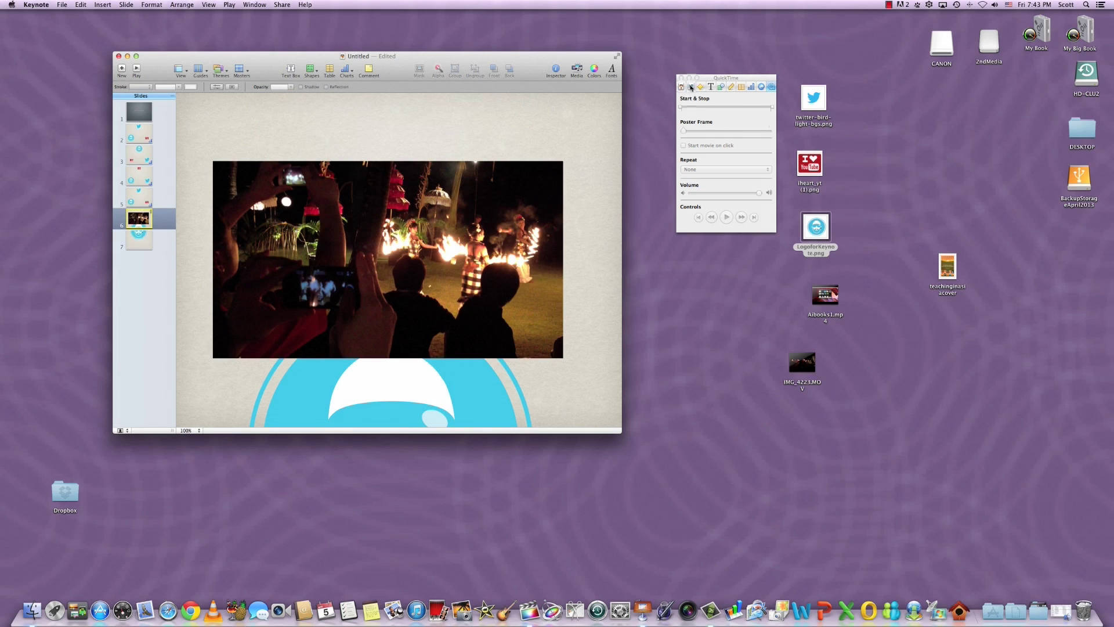
left_click(691, 86)
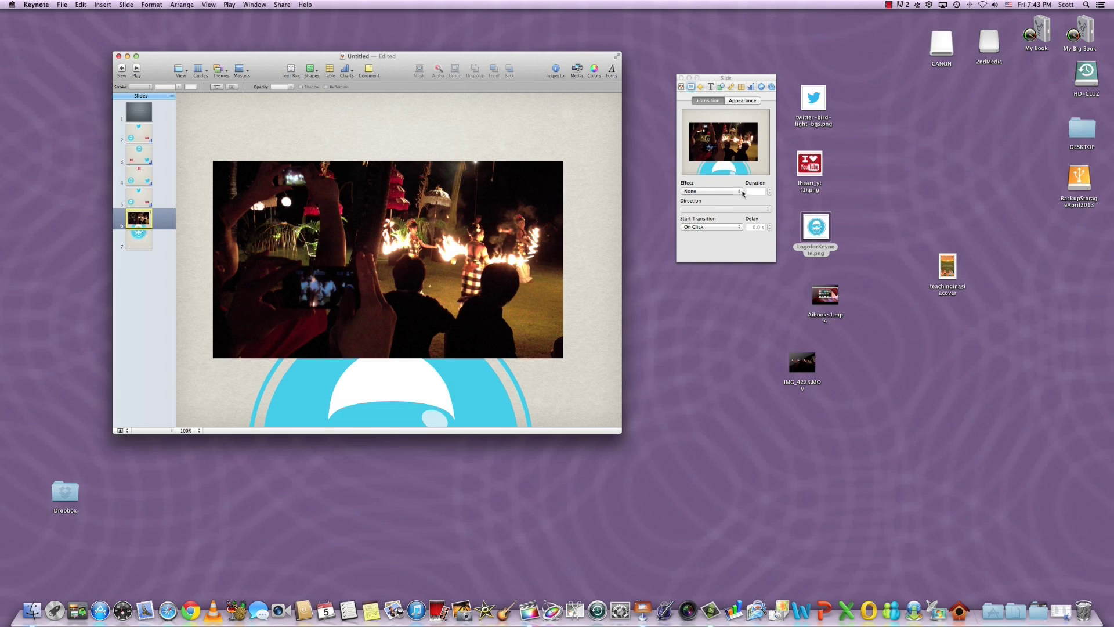
left_click(740, 191)
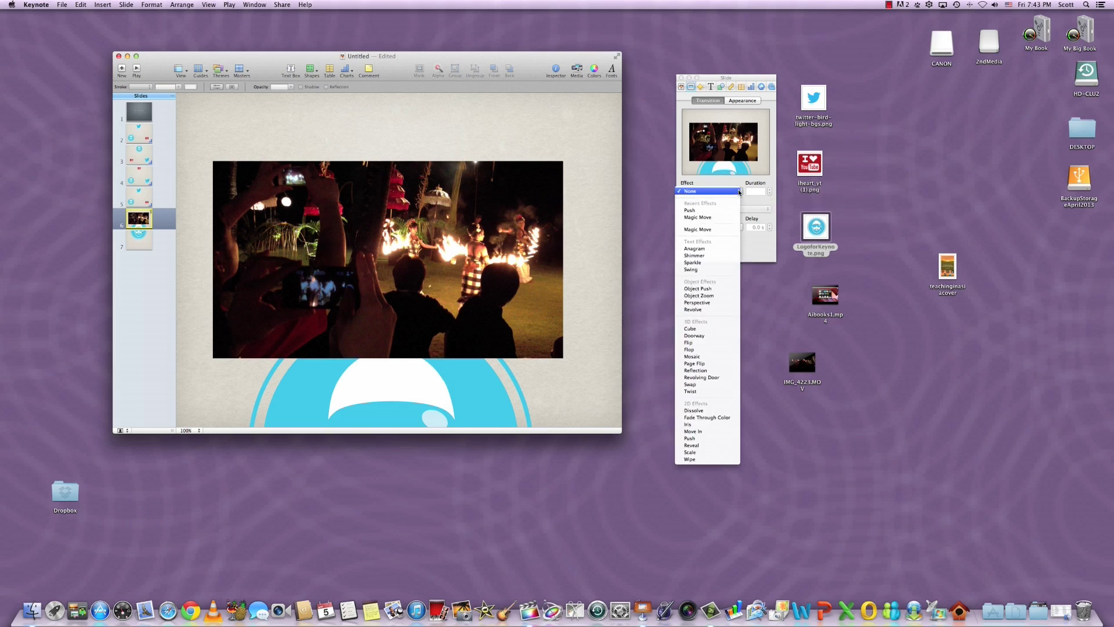
left_click(714, 439)
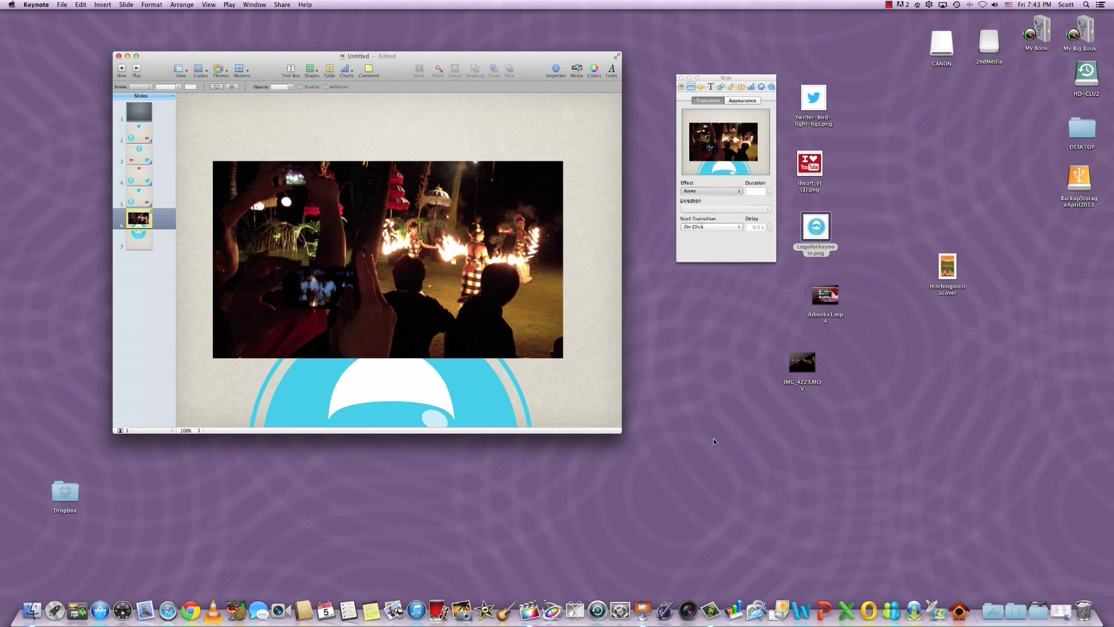
left_click(723, 210)
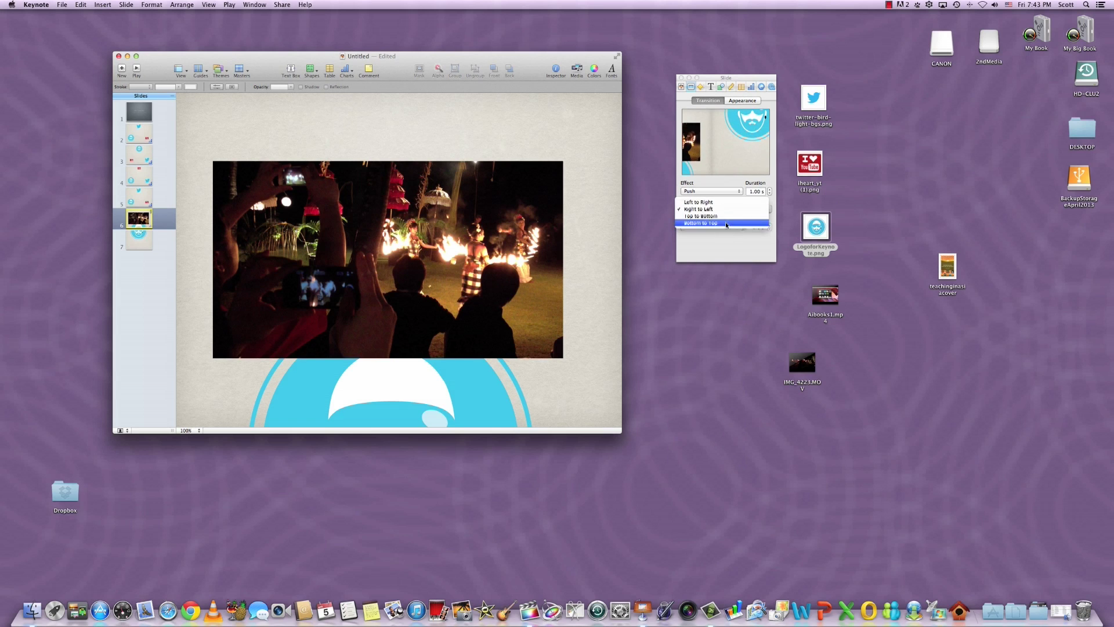
left_click(726, 223)
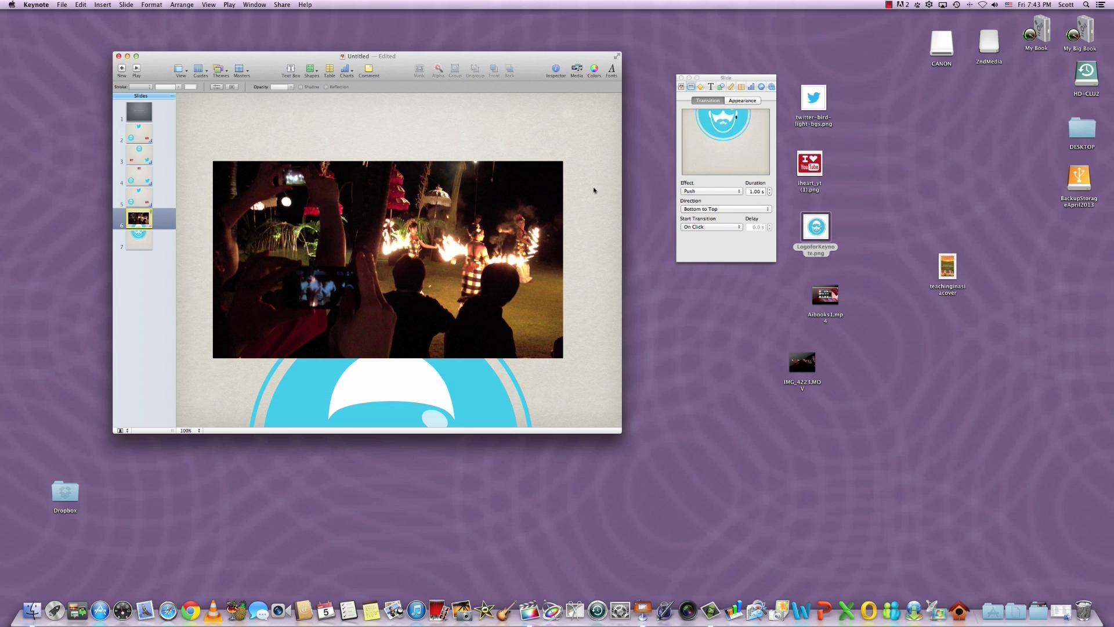
Step: Nudge the logo on slide 7 slightly to the right so it lines up with the logo on slide 6
left_click(140, 244)
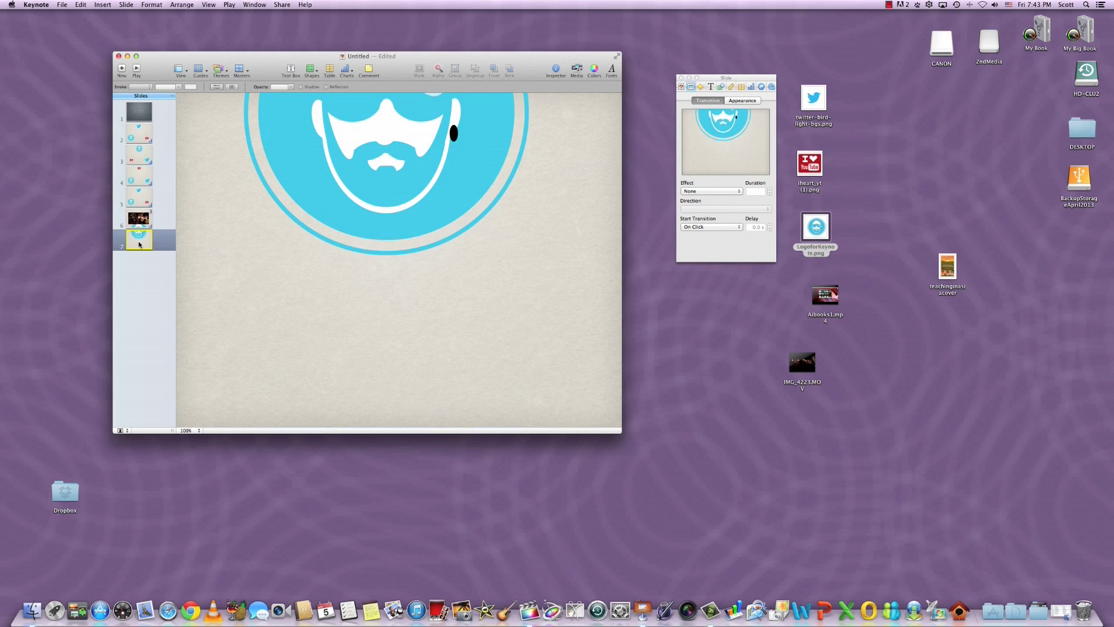
left_click(365, 198)
key("Right")
key("Right")
key("Right")
key("Right")
key("Right")
key("Right")
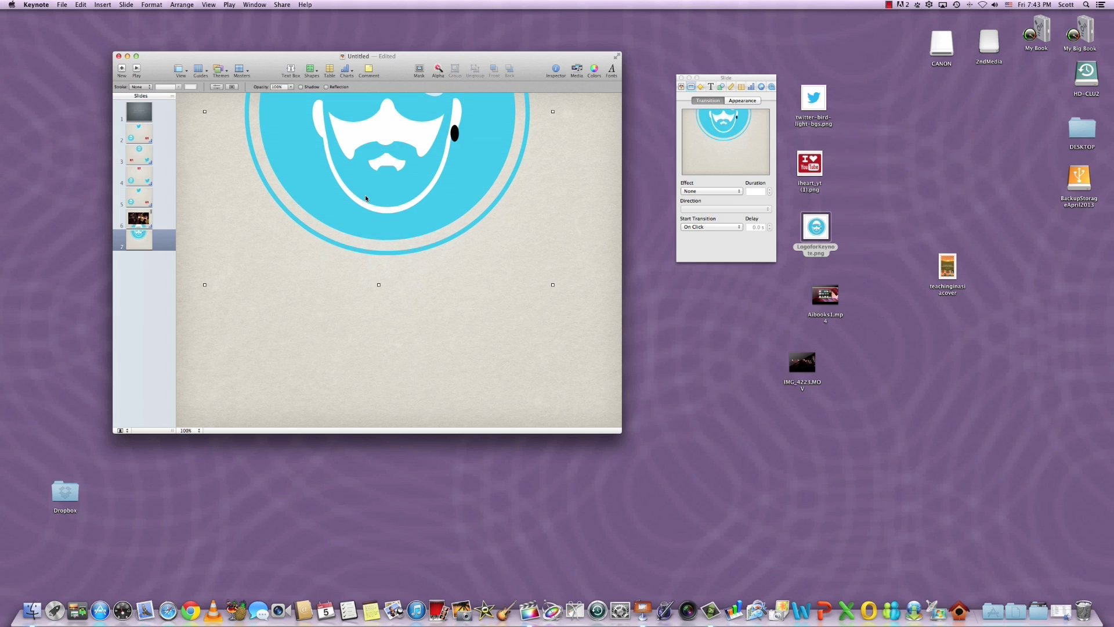
key("Right")
key("Right")
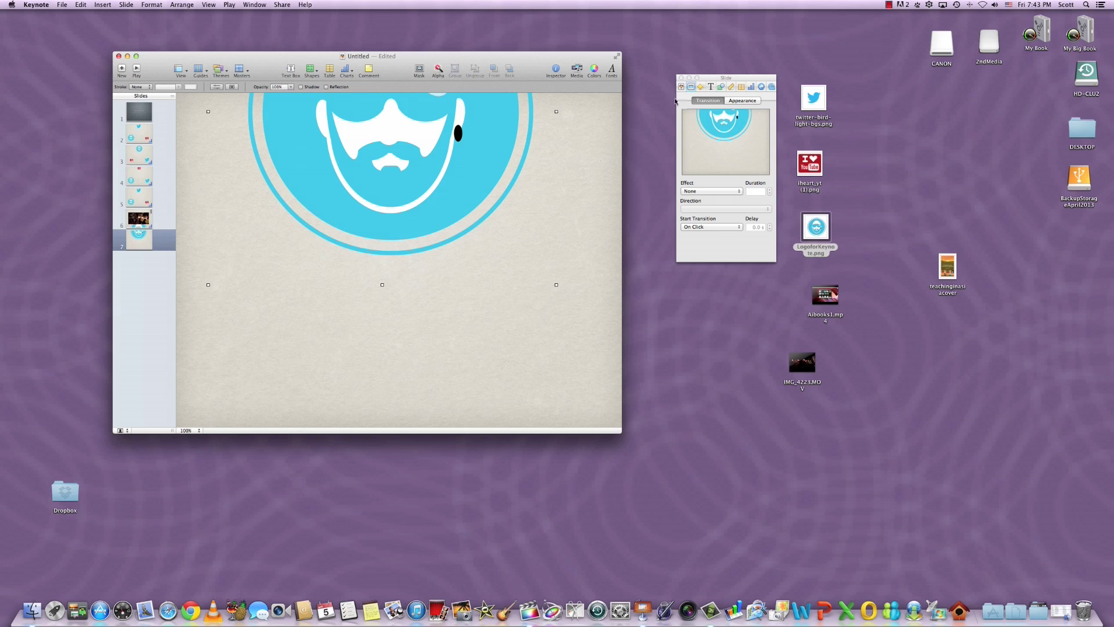
Step: Return to slide 6 and check the direction of its Push transition
left_click(147, 217)
left_click(712, 209)
left_click(713, 209)
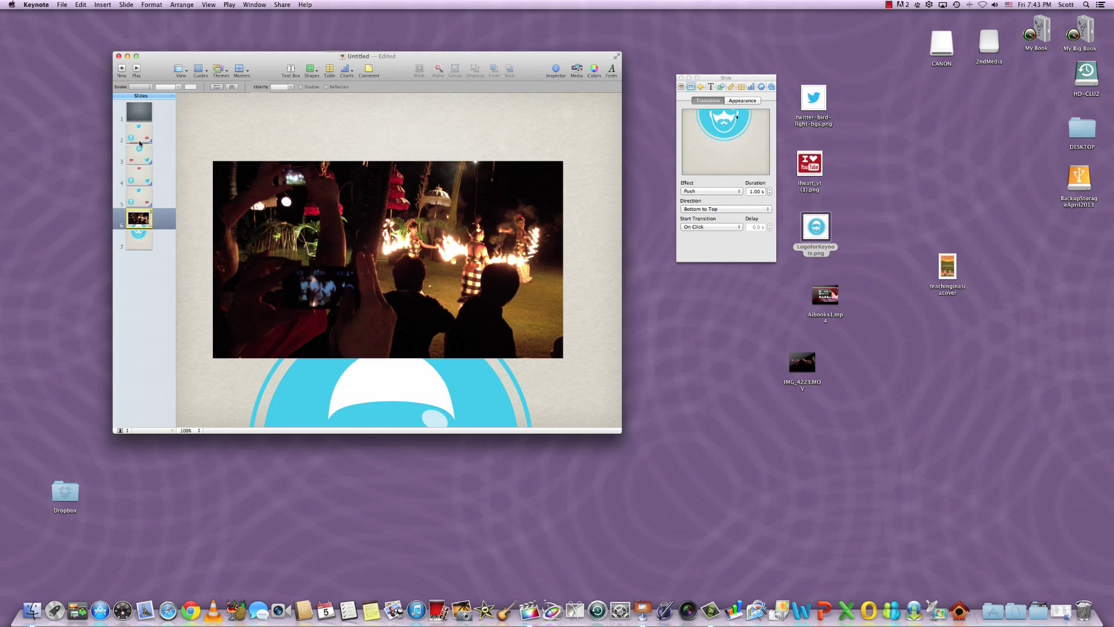
Step: Preview the slideshow from slide 5 through slide 7, lowering the movie's volume and pausing it, and exit the show
left_click(131, 189)
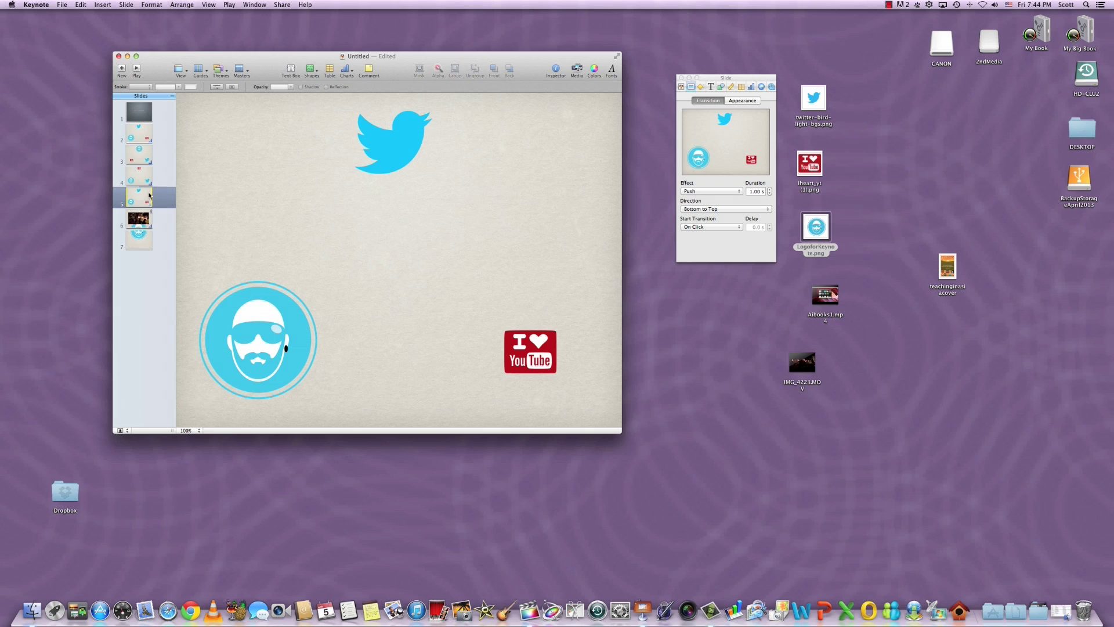
left_click(136, 69)
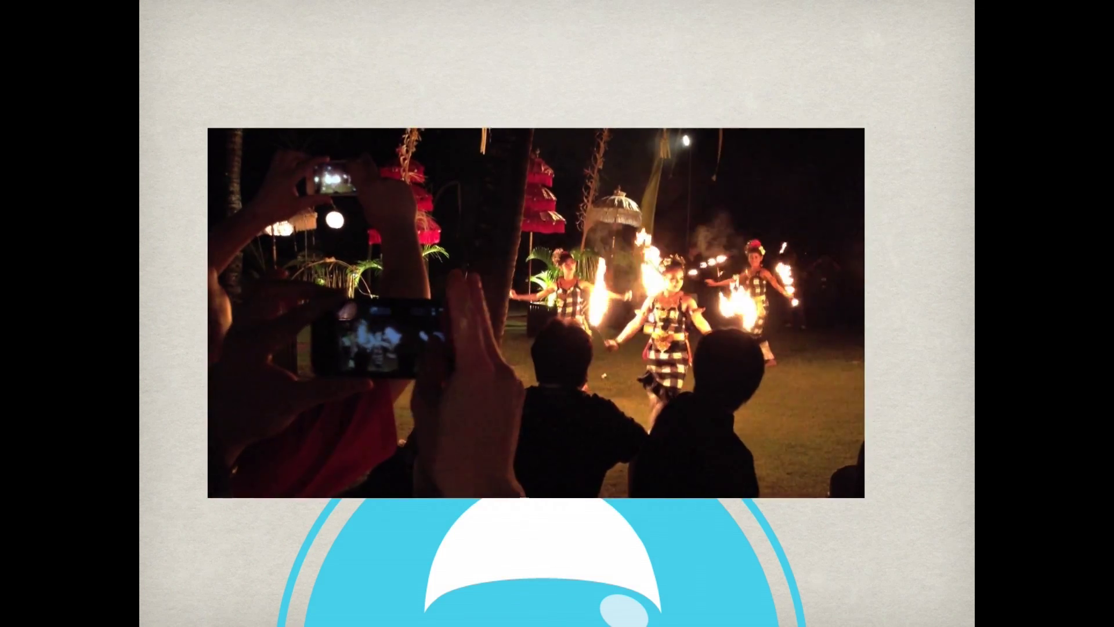
left_click(844, 489)
left_click_drag(844, 489, 842, 495)
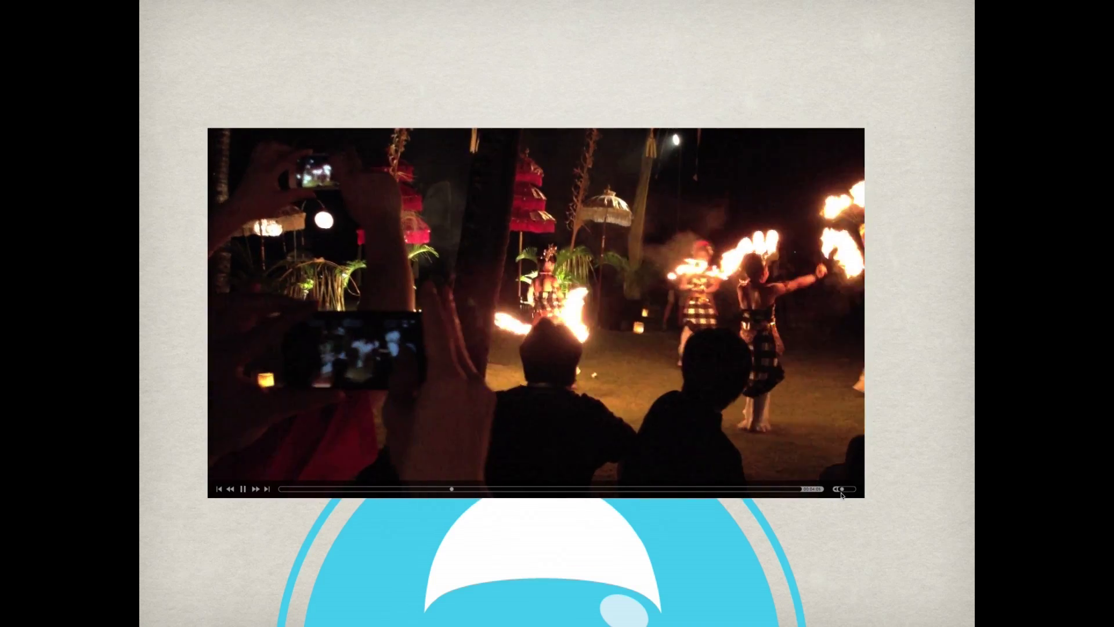
key("space")
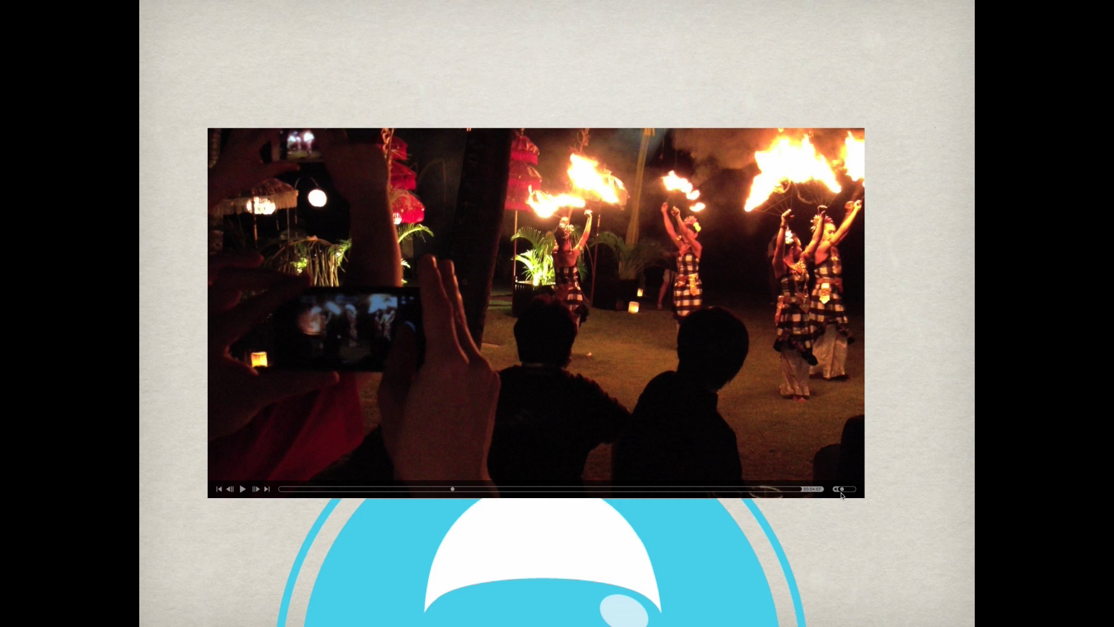
scroll(842, 493, "down", 10)
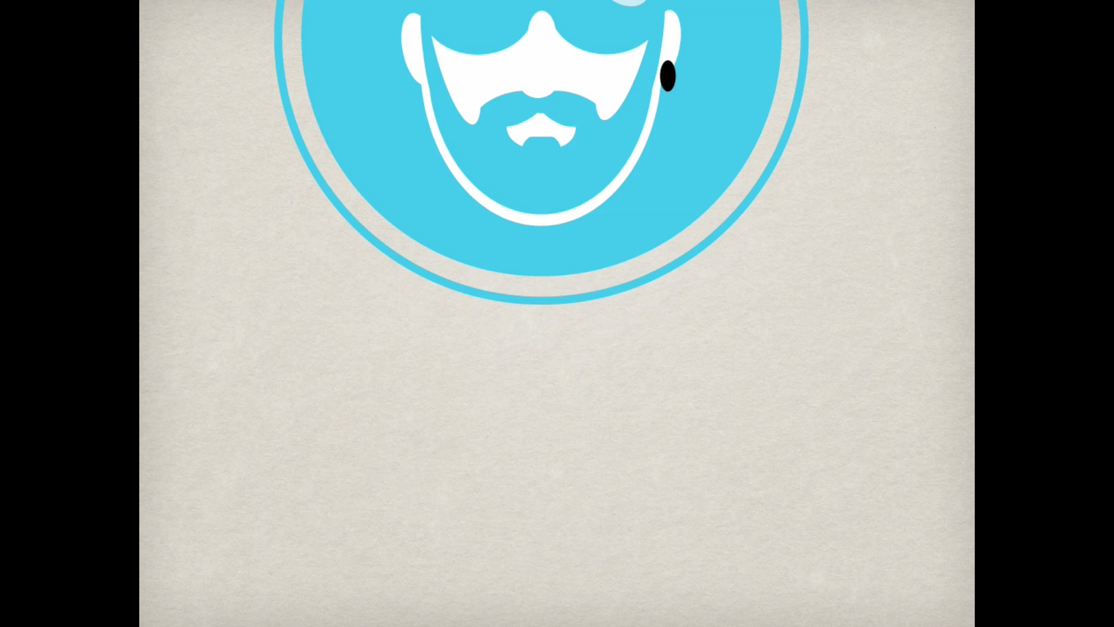
key("Escape")
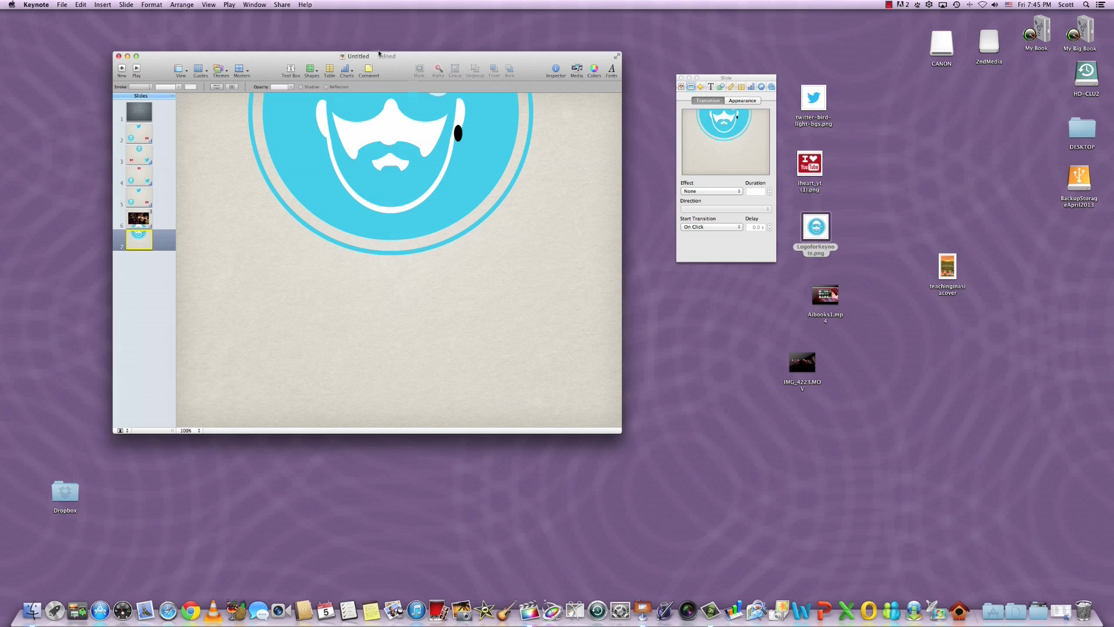
Step: Save the presentation to the Desktop as KeynoteDemo
left_click(62, 6)
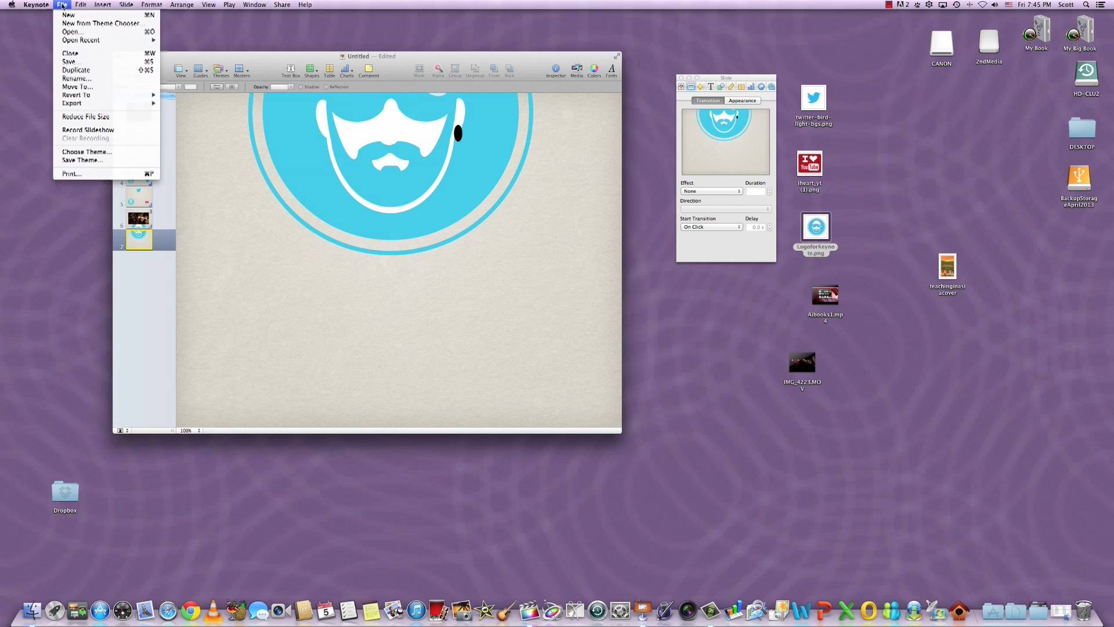
left_click(64, 61)
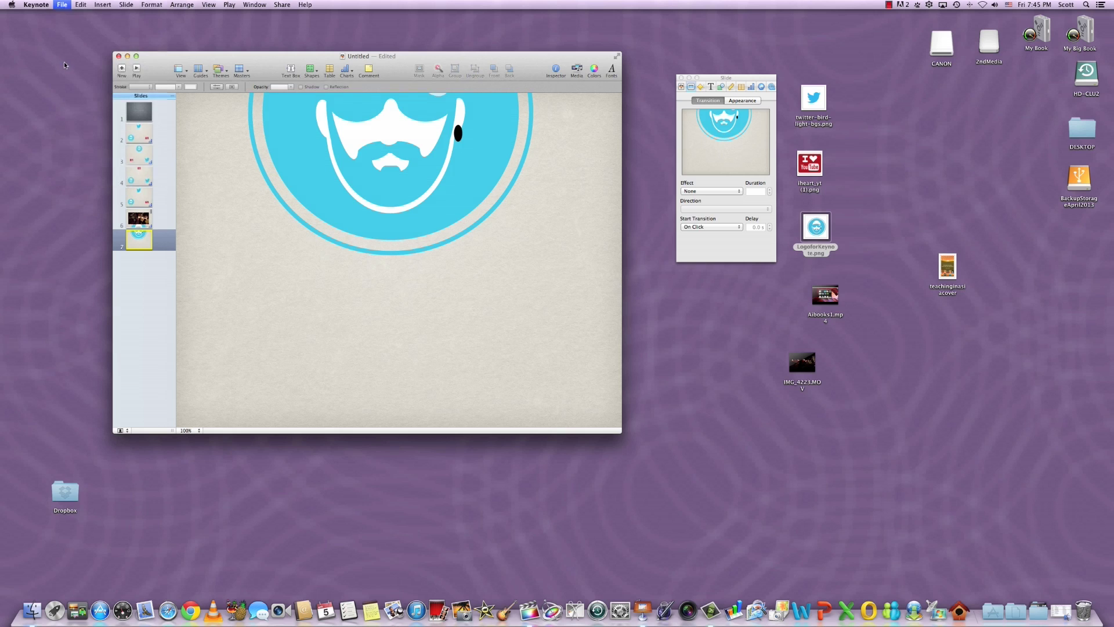
left_click(361, 111)
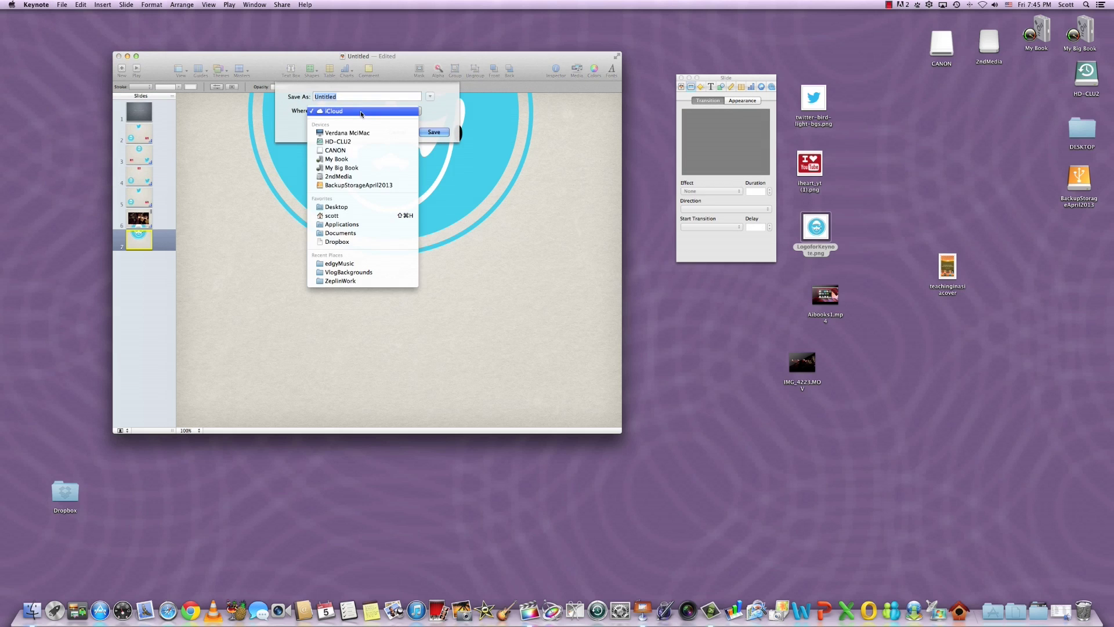
left_click(378, 209)
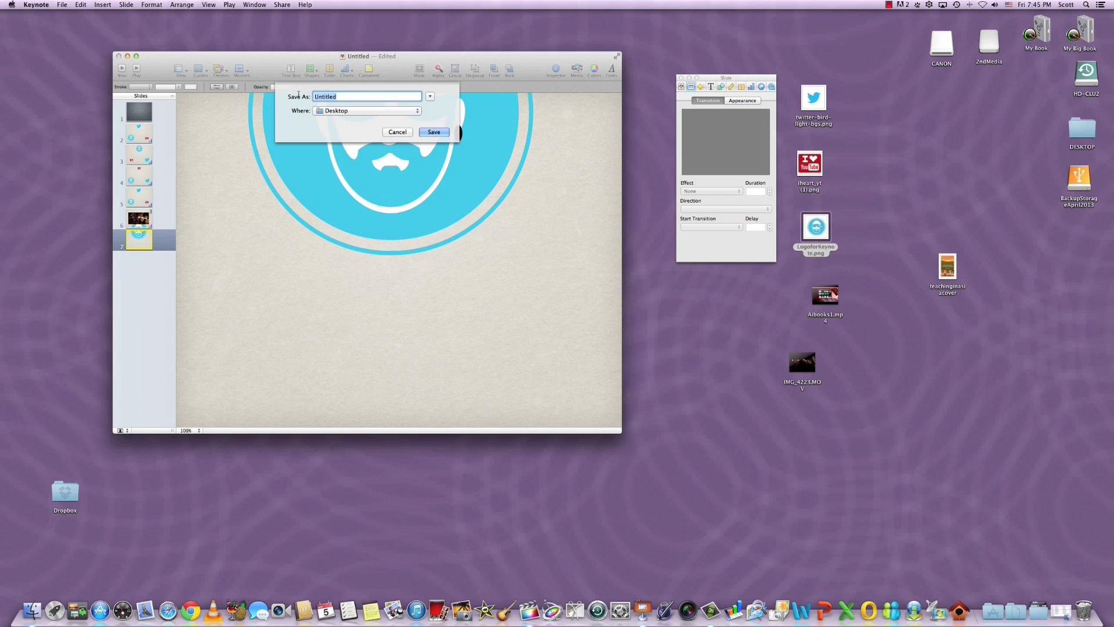
type("KeynoteDemo")
left_click(440, 134)
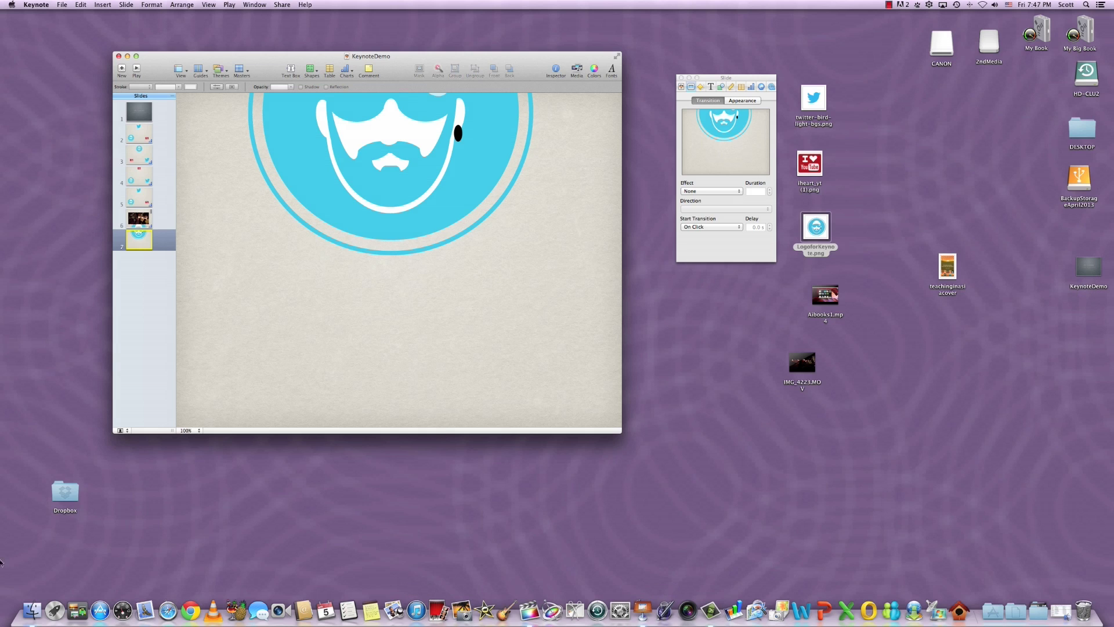
Step: Launch iBooks Author from the installed applications and bring up the untitled book at Chapter 1, Section 1
left_click(54, 609)
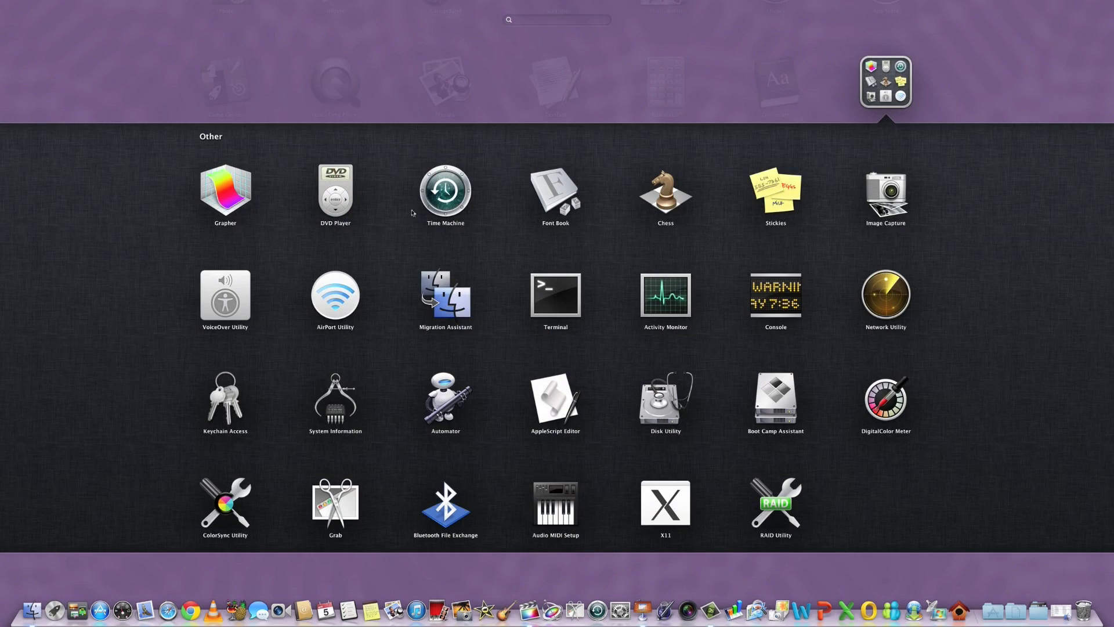
left_click(509, 161)
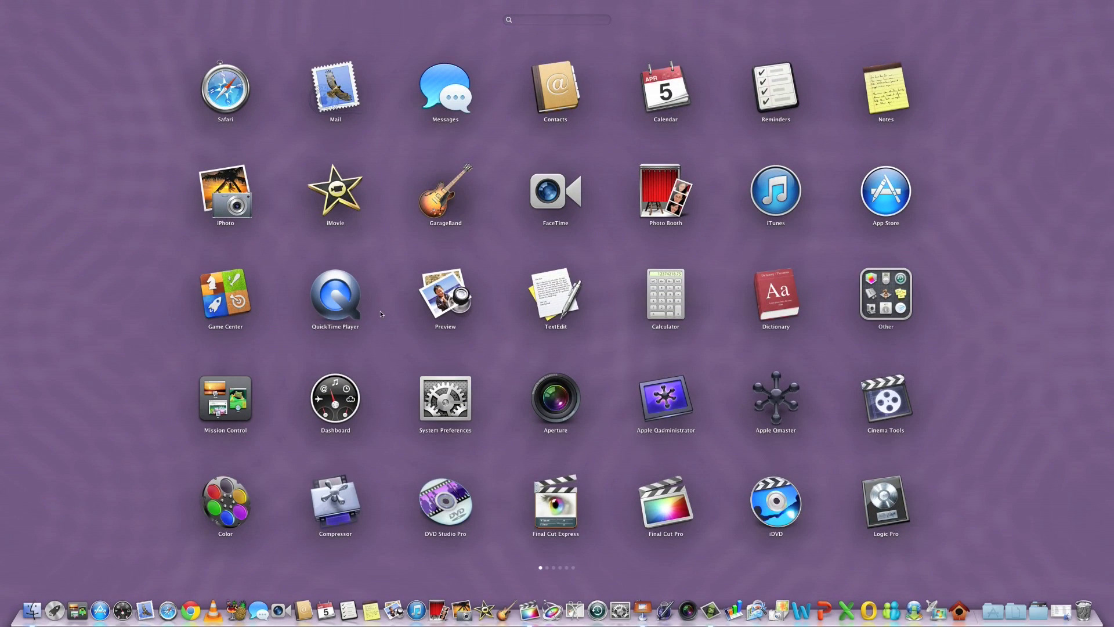
scroll(381, 314, "right", 5)
left_click(666, 191)
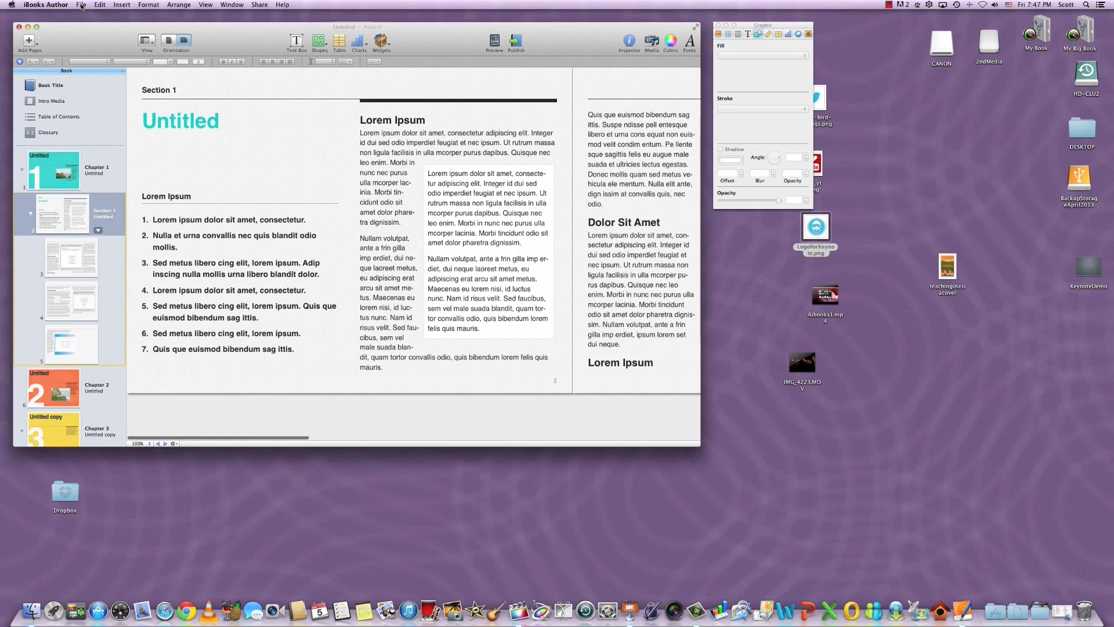
left_click(81, 6)
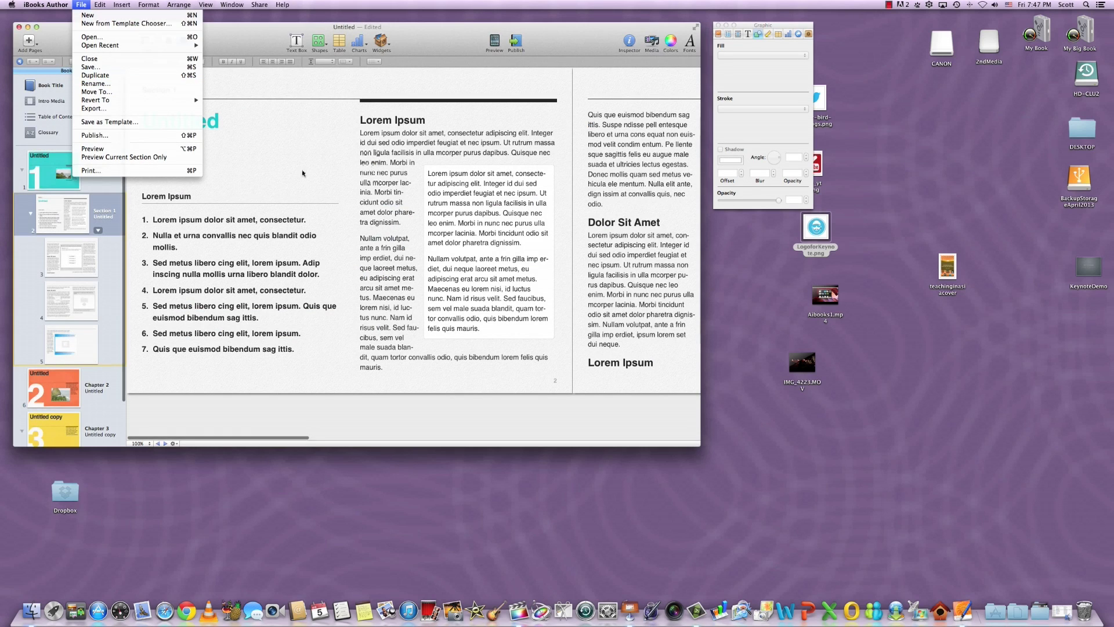
left_click(256, 177)
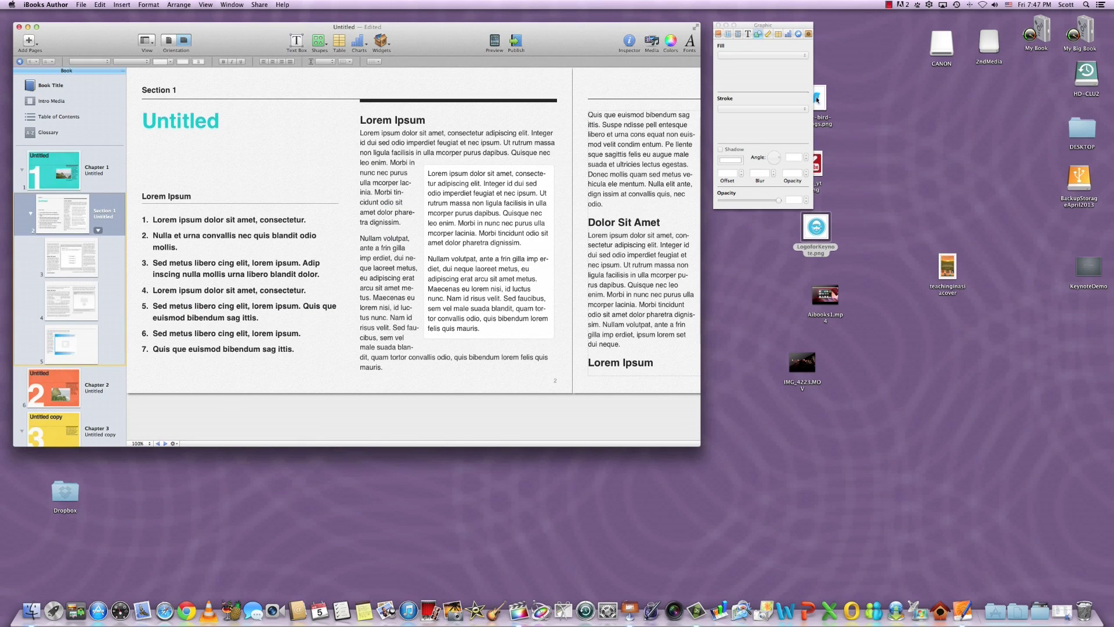
Step: Insert a Keynote widget loaded with the KeynoteDemo file and place it beside the Dolor Sit Amet text on page 4
left_click(384, 42)
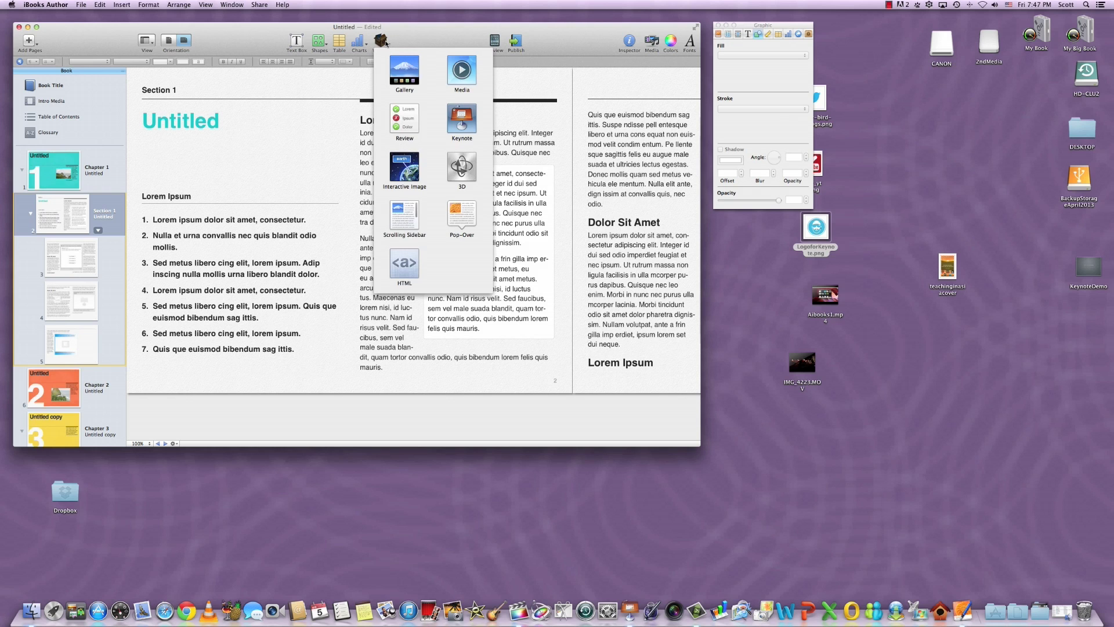
left_click(462, 118)
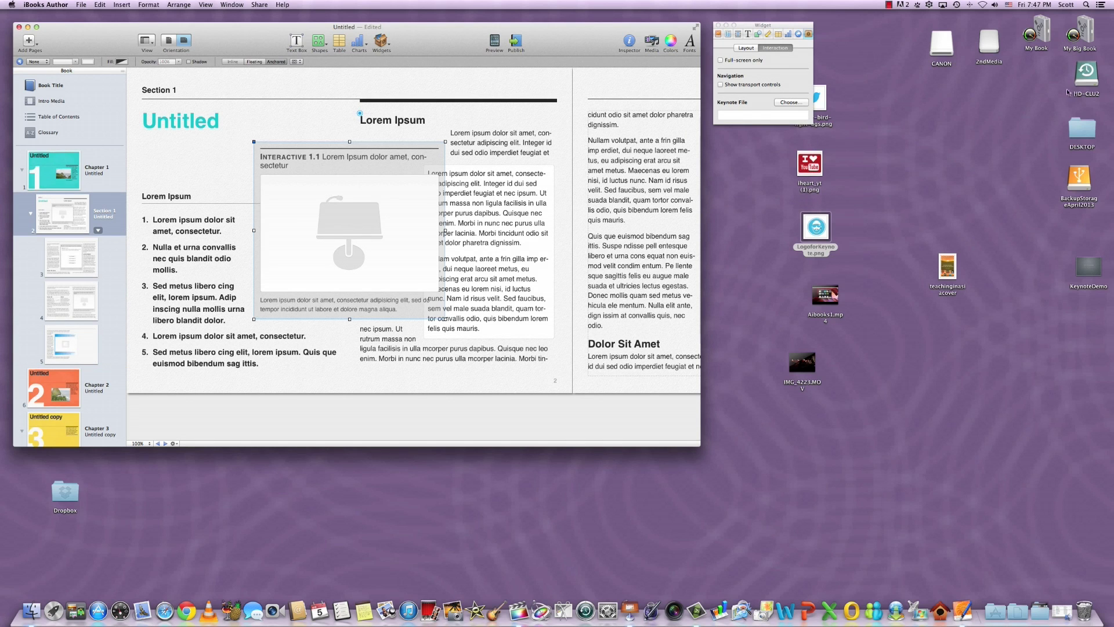
left_click_drag(1090, 268, 397, 161)
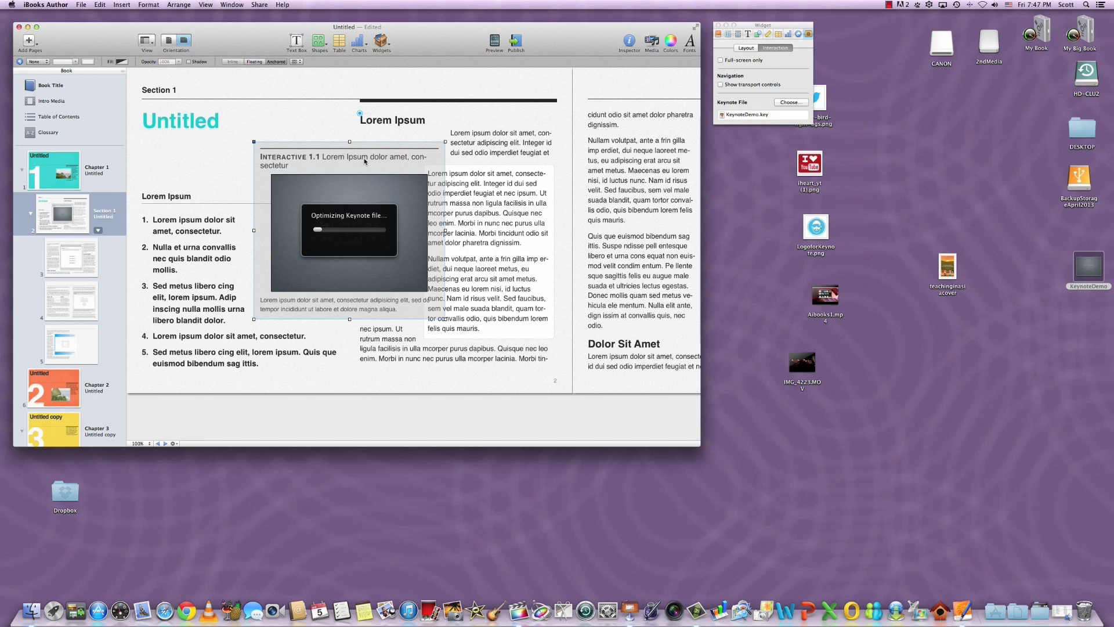
left_click_drag(303, 157, 144, 165)
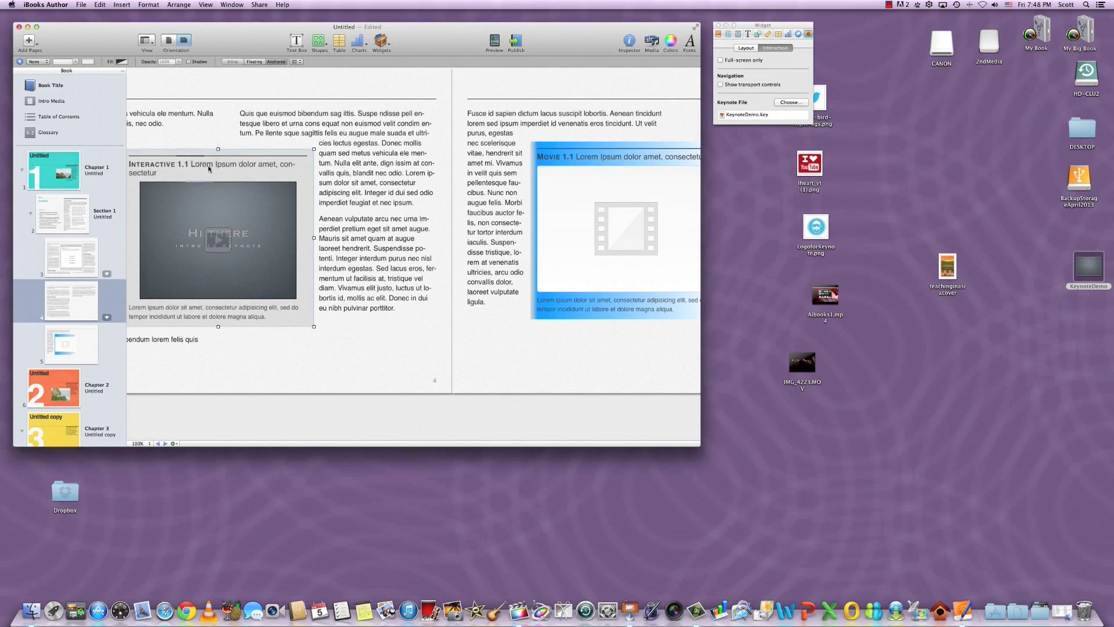
scroll(371, 228, "left", 5)
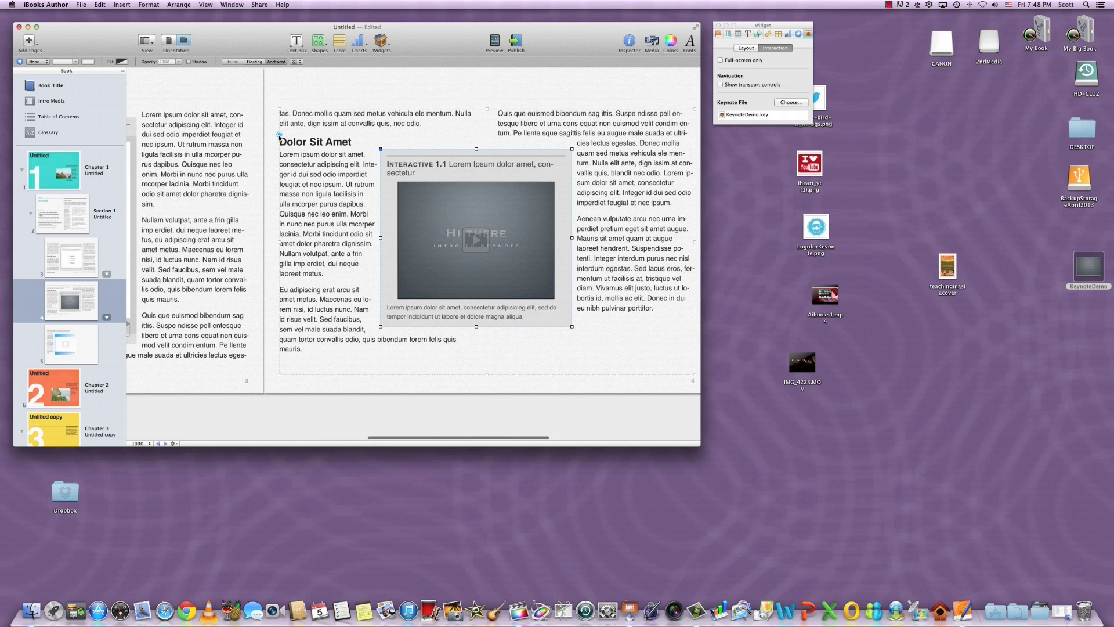
Step: Check the Keynote widget's layout in portrait orientation, return to landscape and select the widget's presentation
left_click(168, 40)
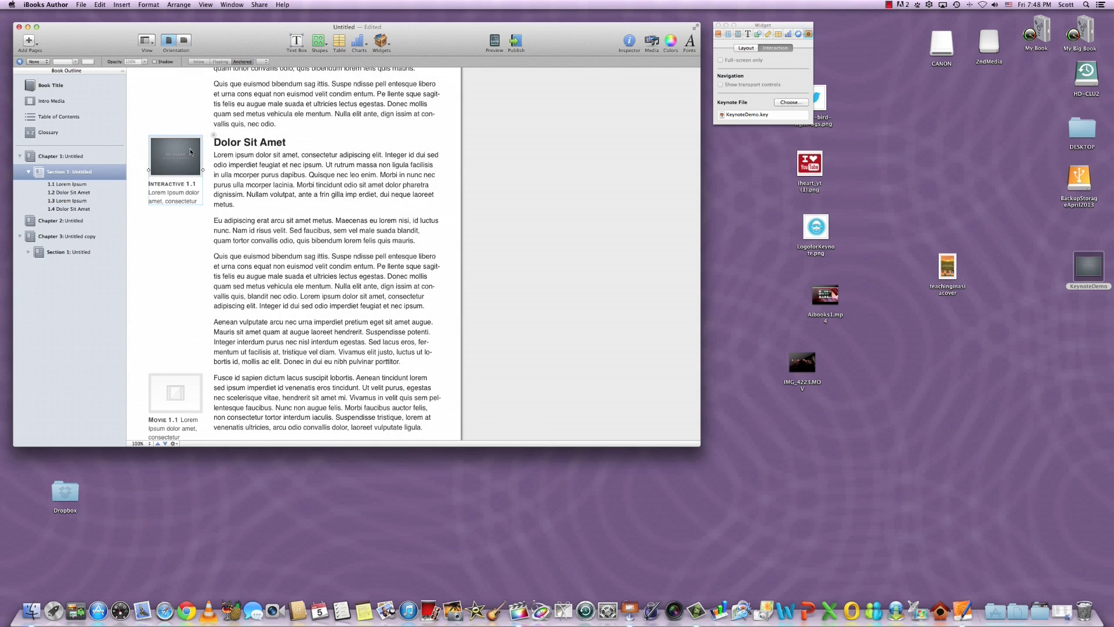
left_click(183, 40)
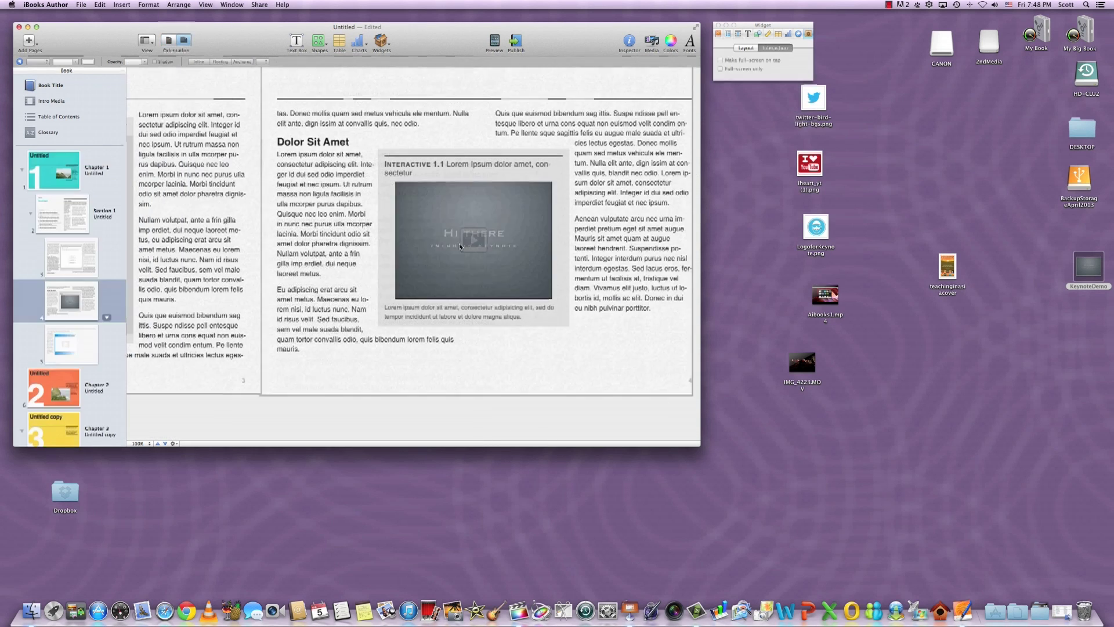
left_click(472, 244)
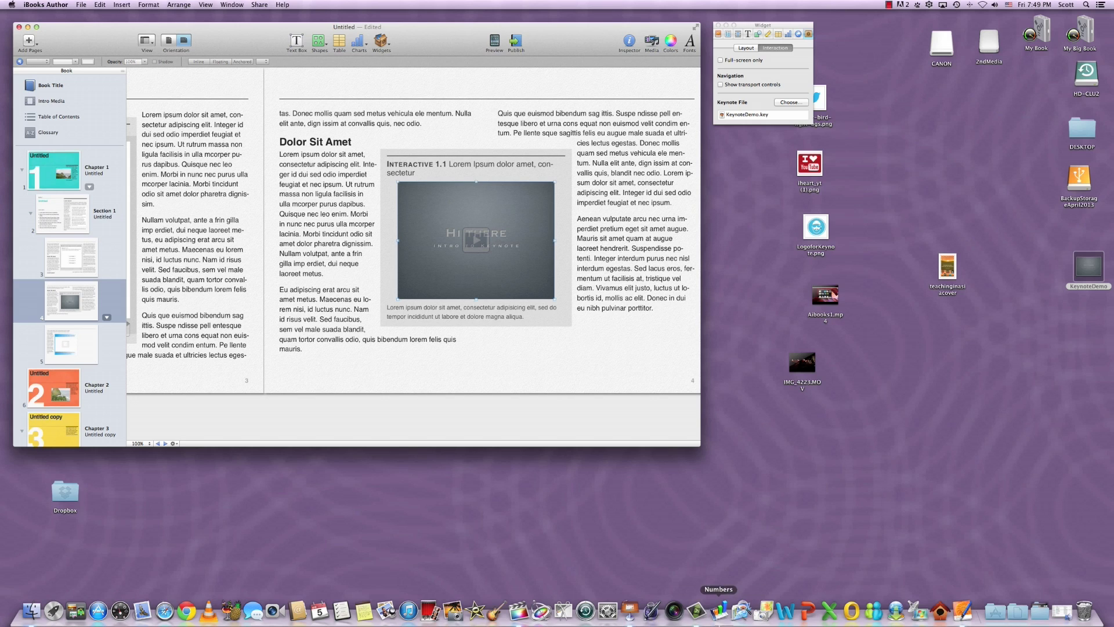
Step: Switch to Keynote and open the hyperlink settings for the bearded-face logo on slide 4
left_click(630, 610)
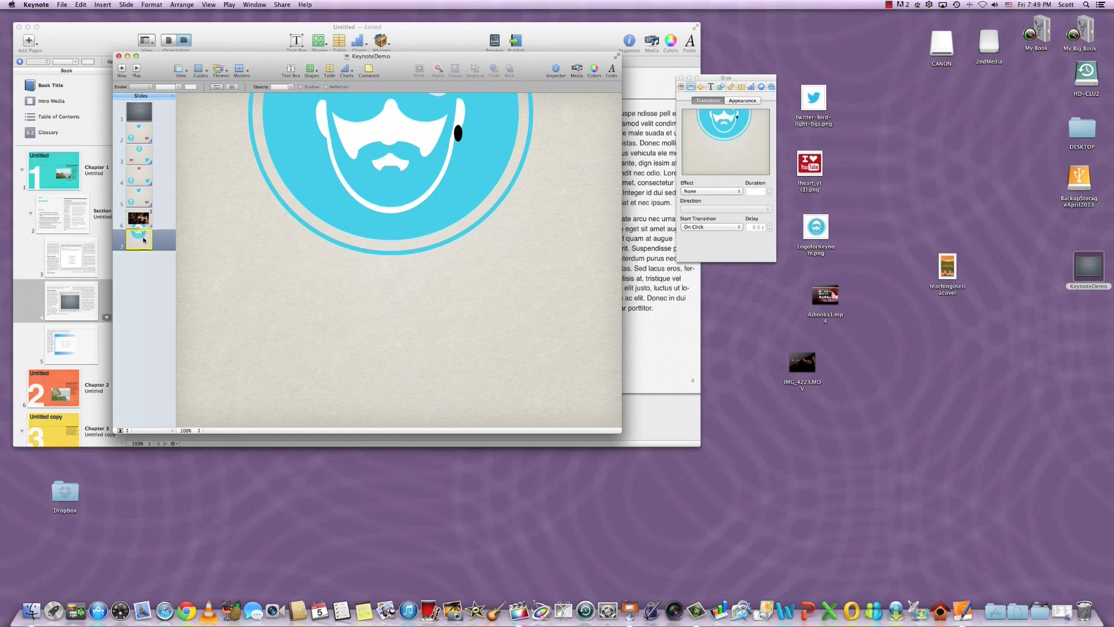
left_click(139, 176)
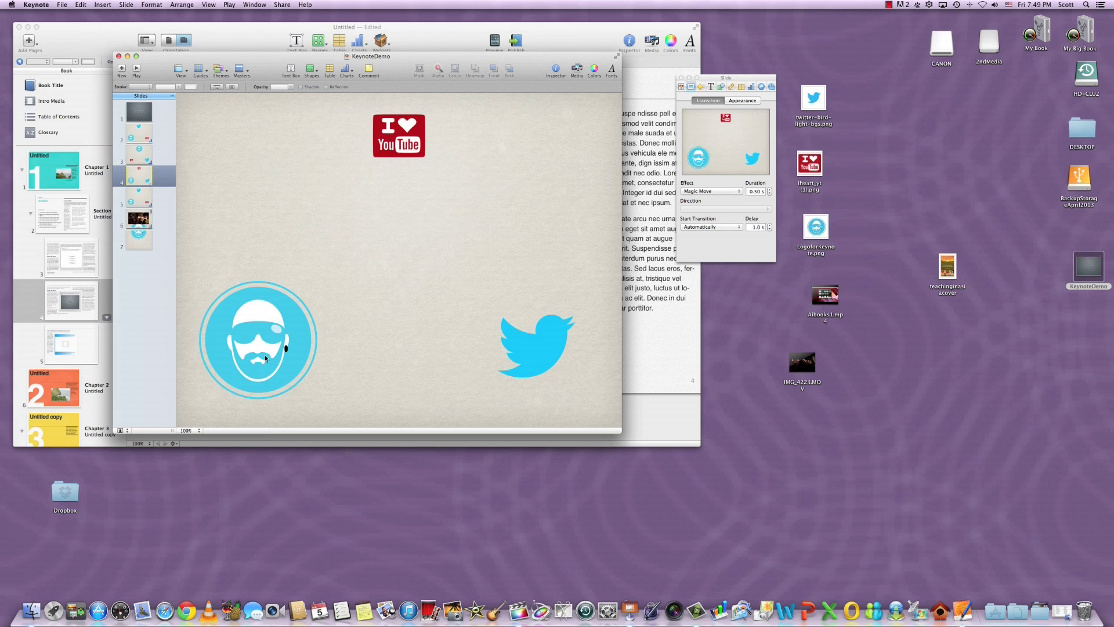
left_click(265, 358)
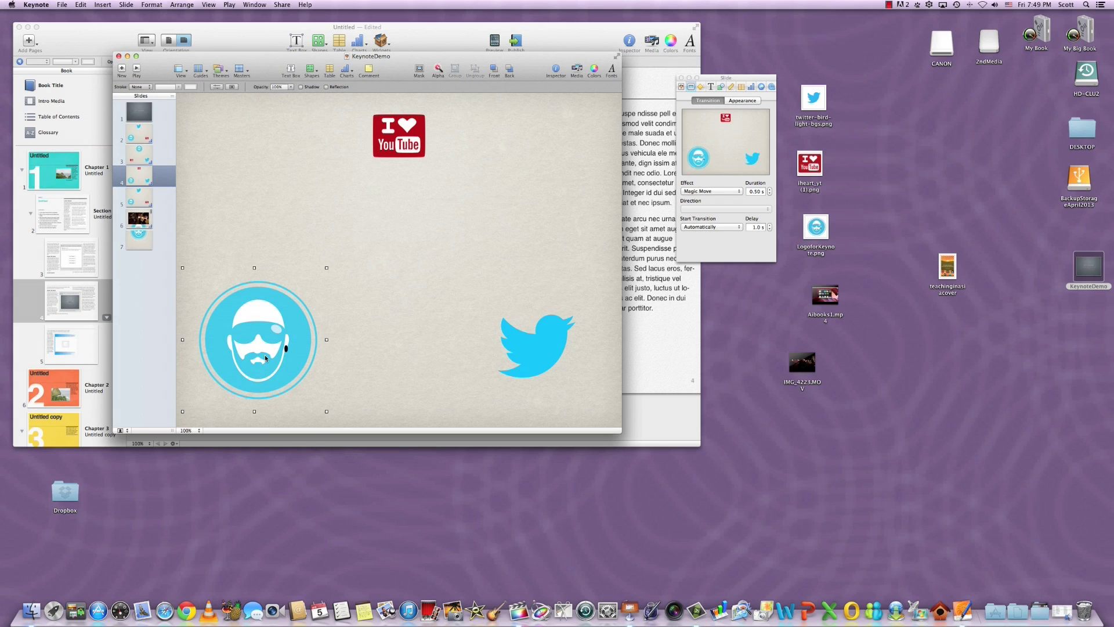
right_click(272, 348)
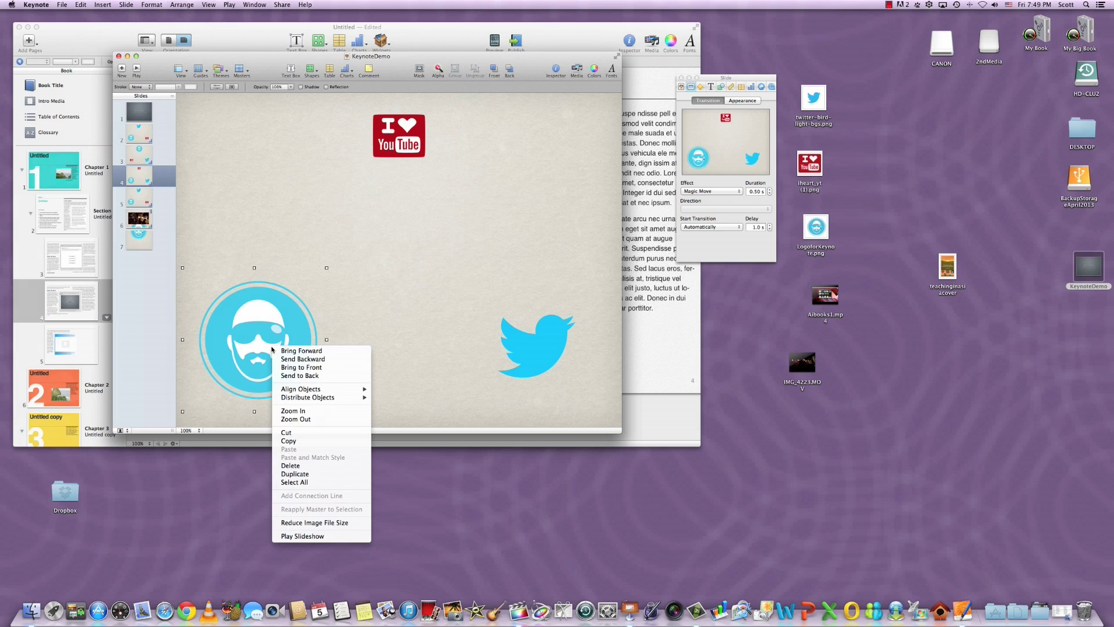
left_click(249, 331)
key("super+k")
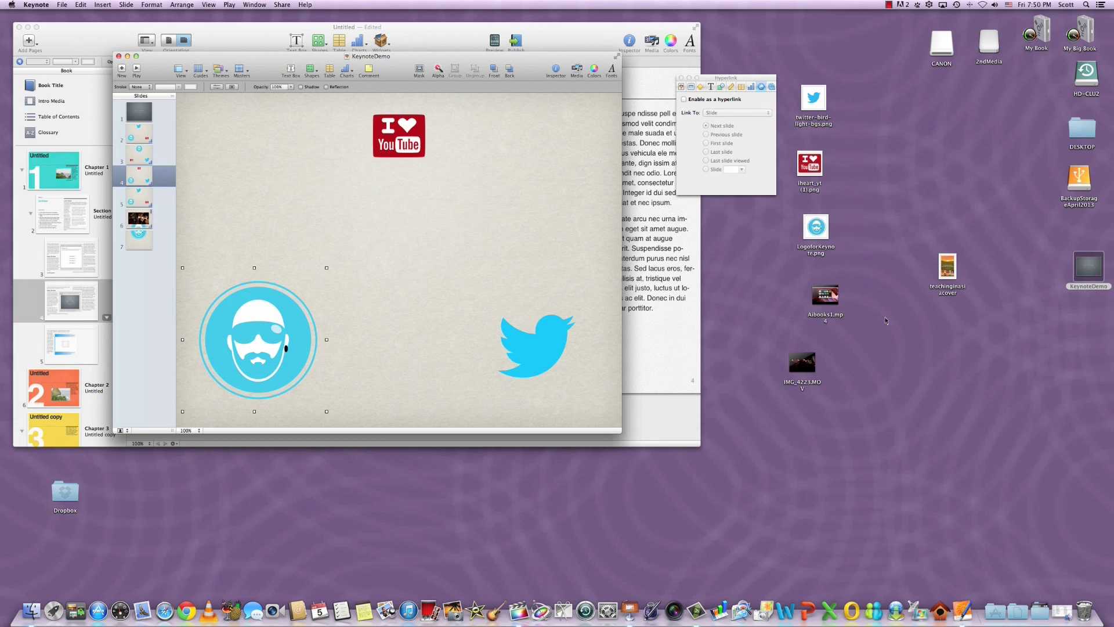
Step: Enable the bearded-face logo as a hyperlink to slide 6
left_click(684, 99)
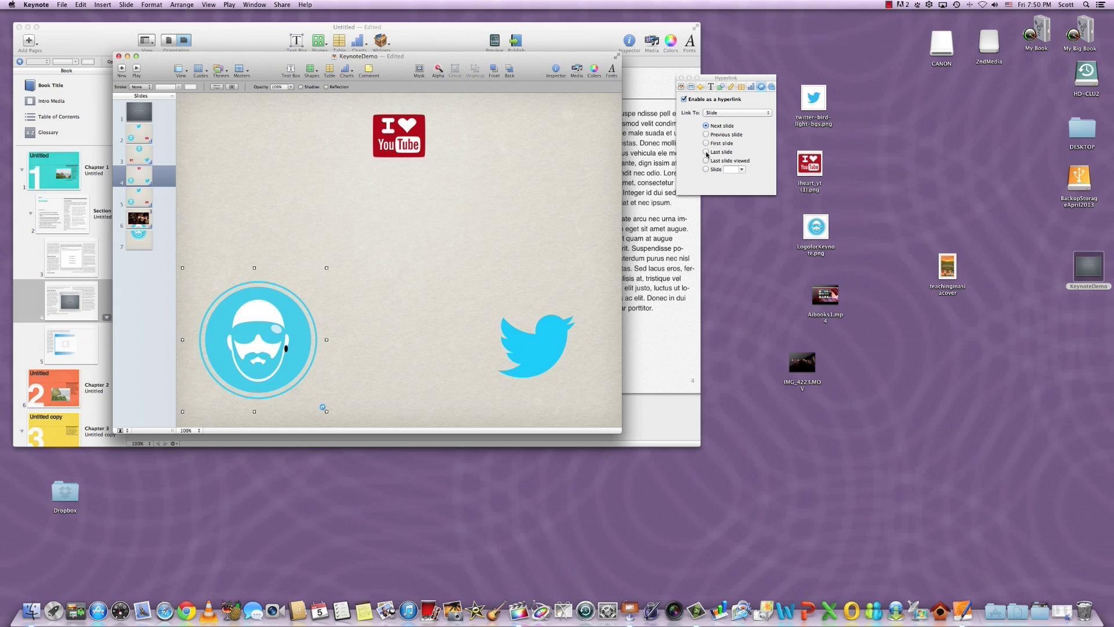
left_click(742, 169)
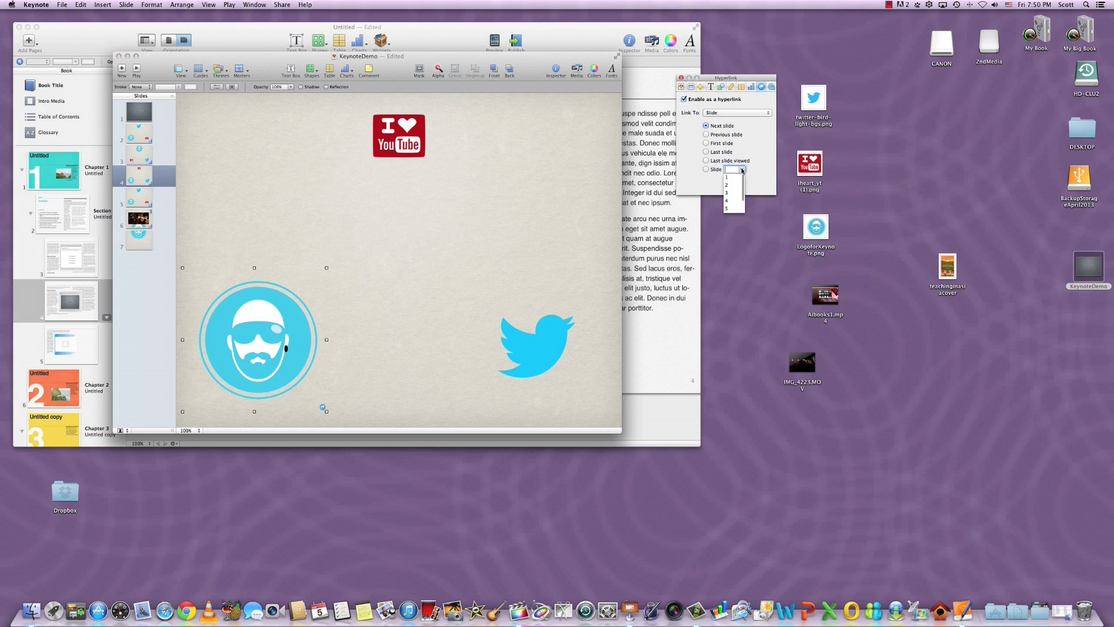
scroll(733, 205, "down", 2)
left_click(734, 202)
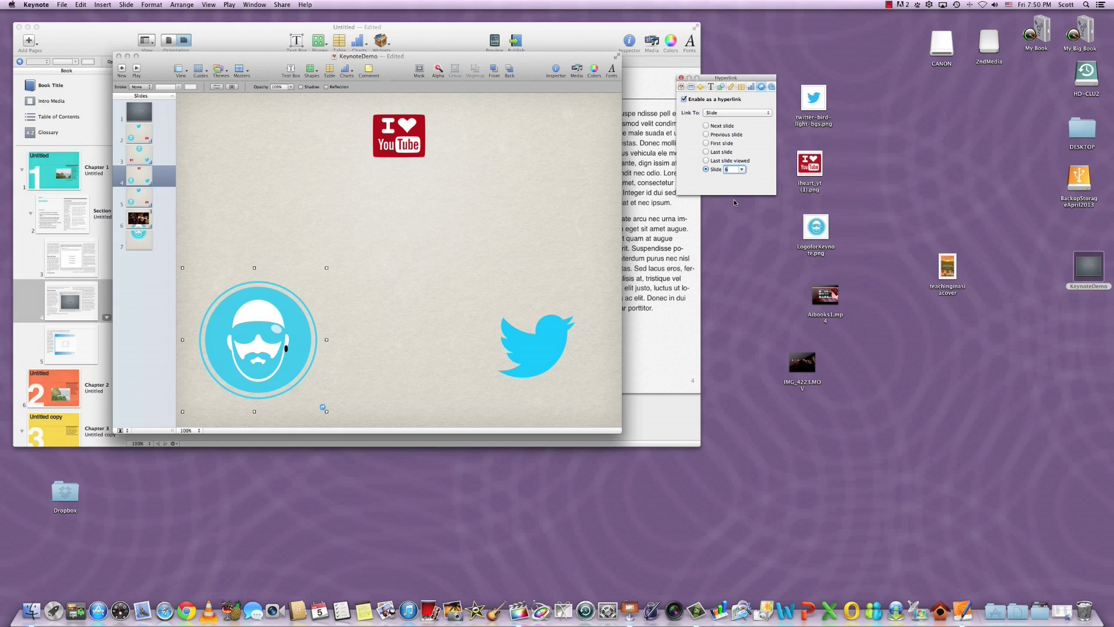
left_click(461, 251)
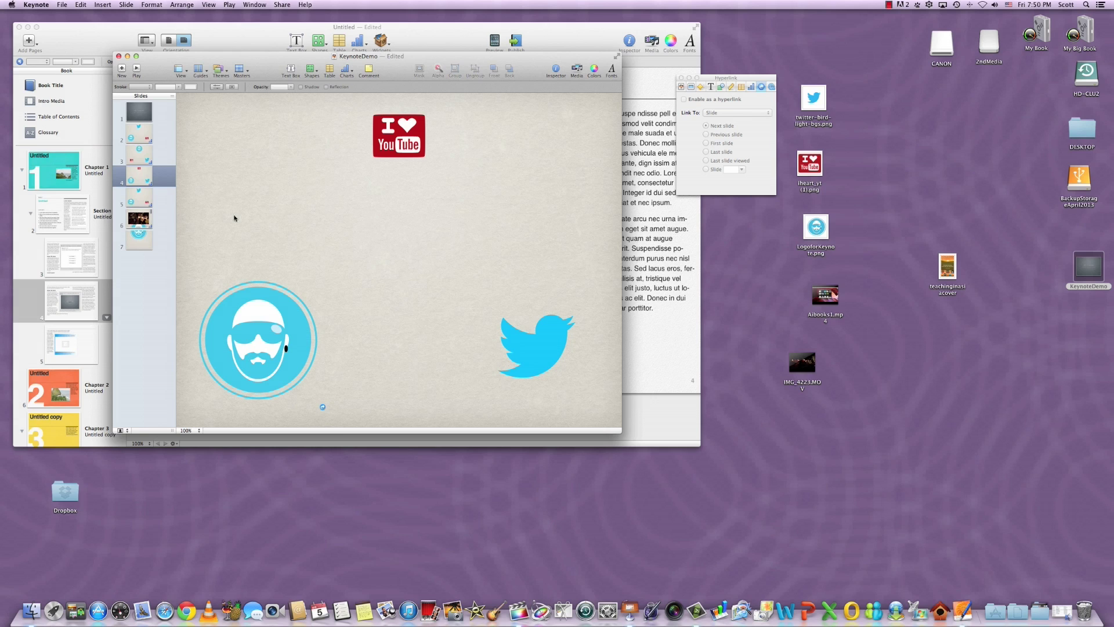
Step: Play the slideshow from slide 4, follow the logo's hyperlink and exit the show
left_click(136, 70)
left_click(388, 183)
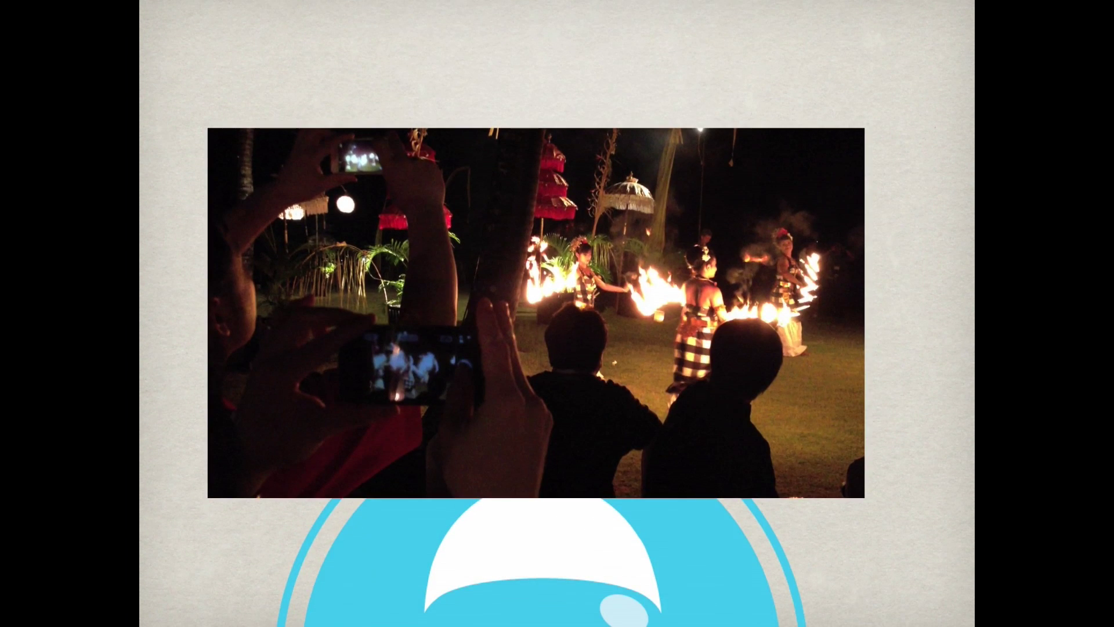
key("Escape")
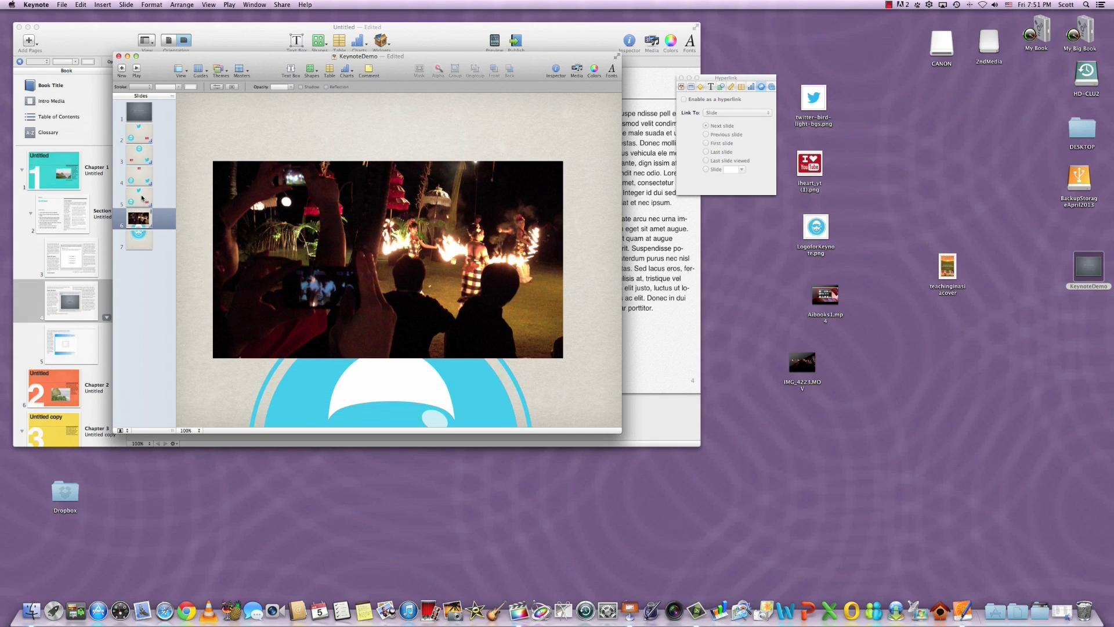
Step: Preview the slideshow from slide 2 through slide 7 and exit the show
left_click(137, 135)
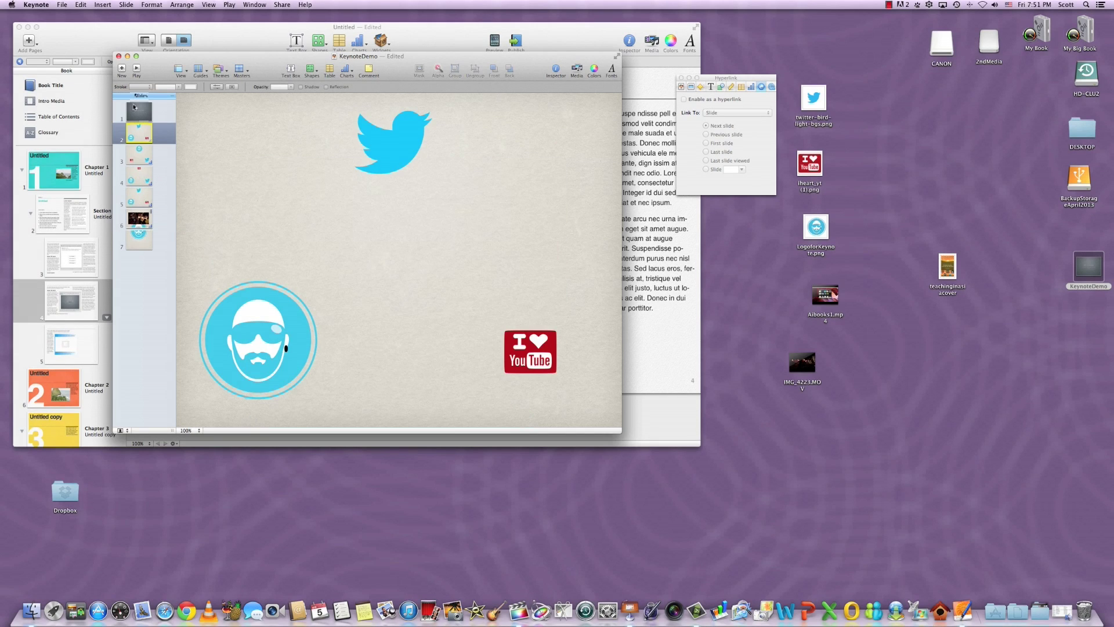
left_click(137, 70)
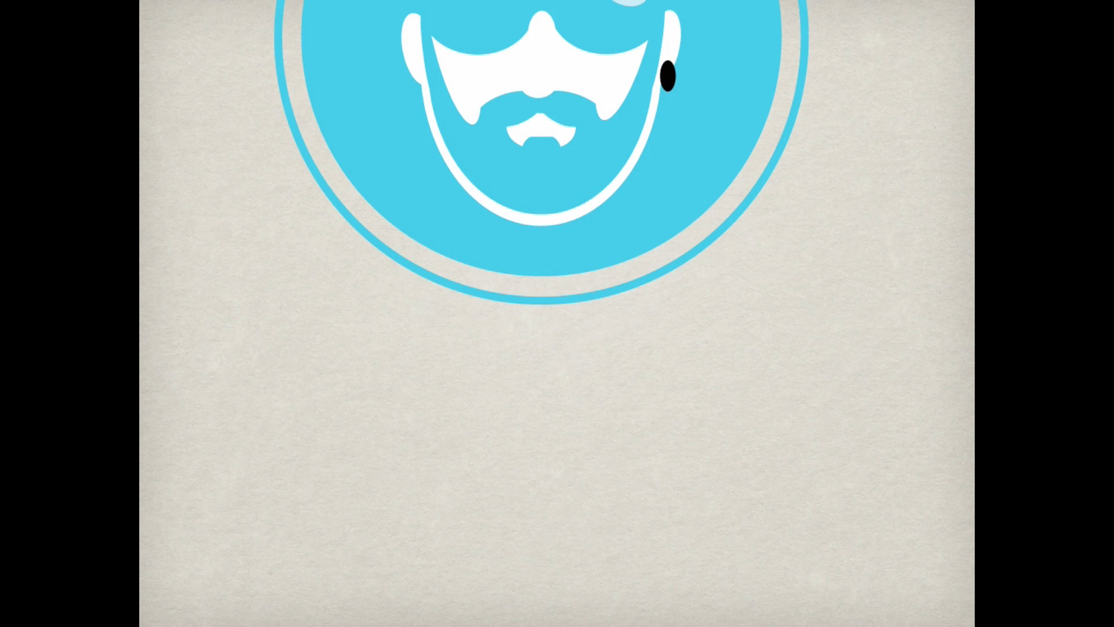
key("Escape")
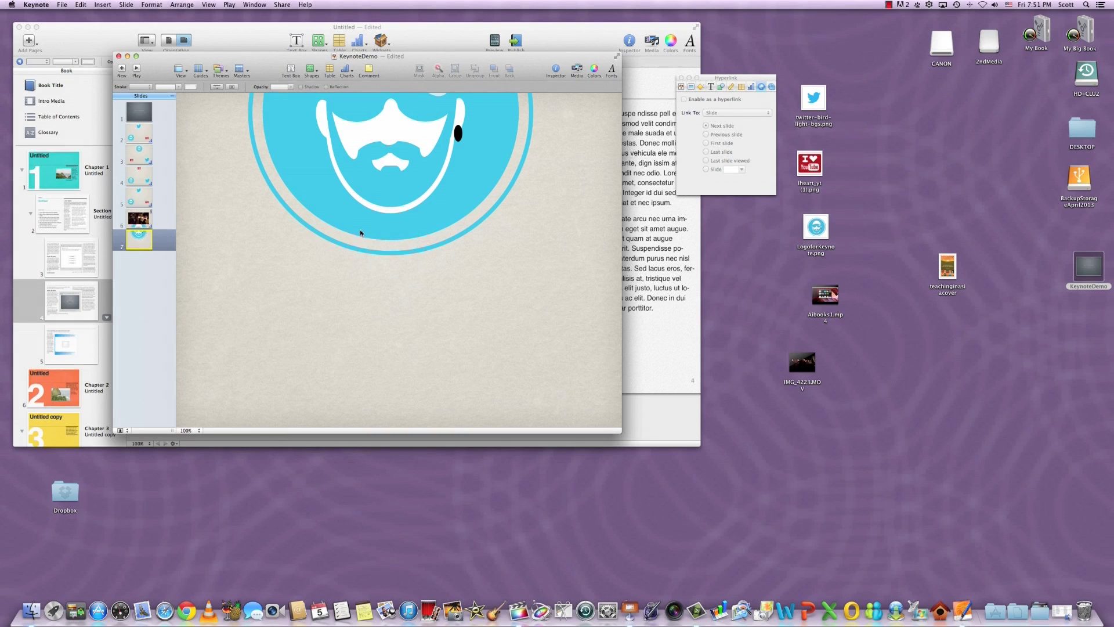